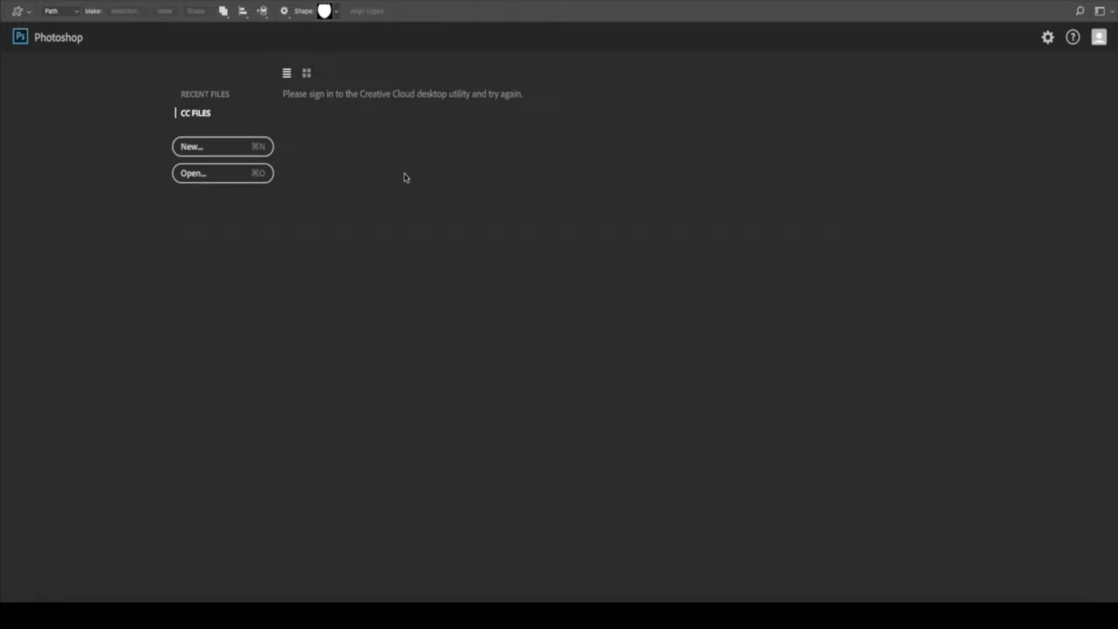
# Create a blank A3 document, Untitled-1, from the New Document presets
pyautogui.click(235, 147)
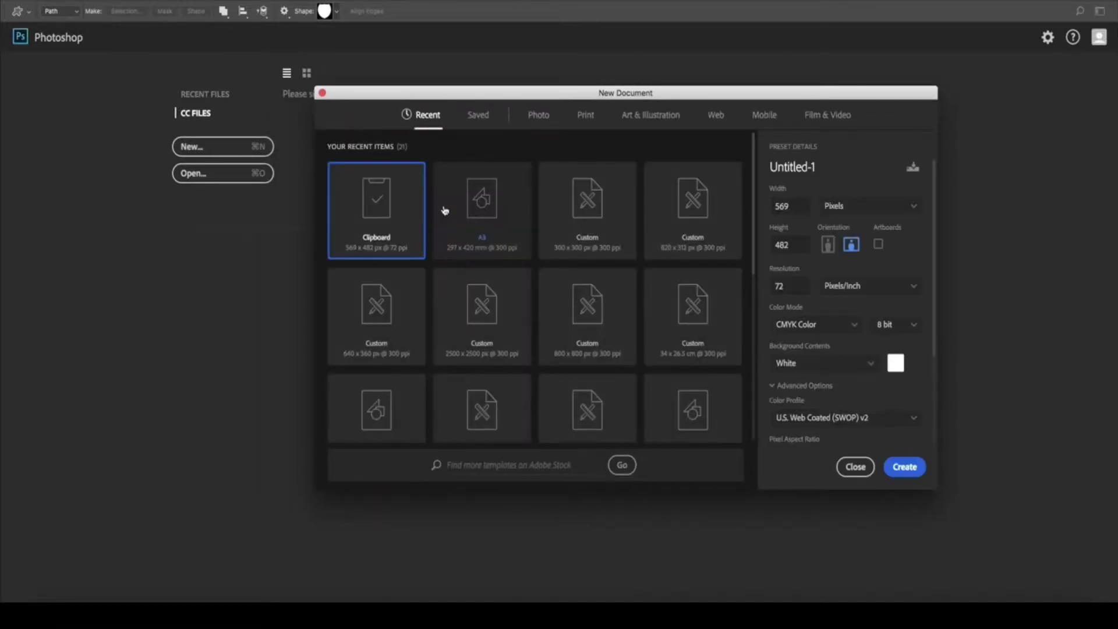
pyautogui.doubleClick(495, 237)
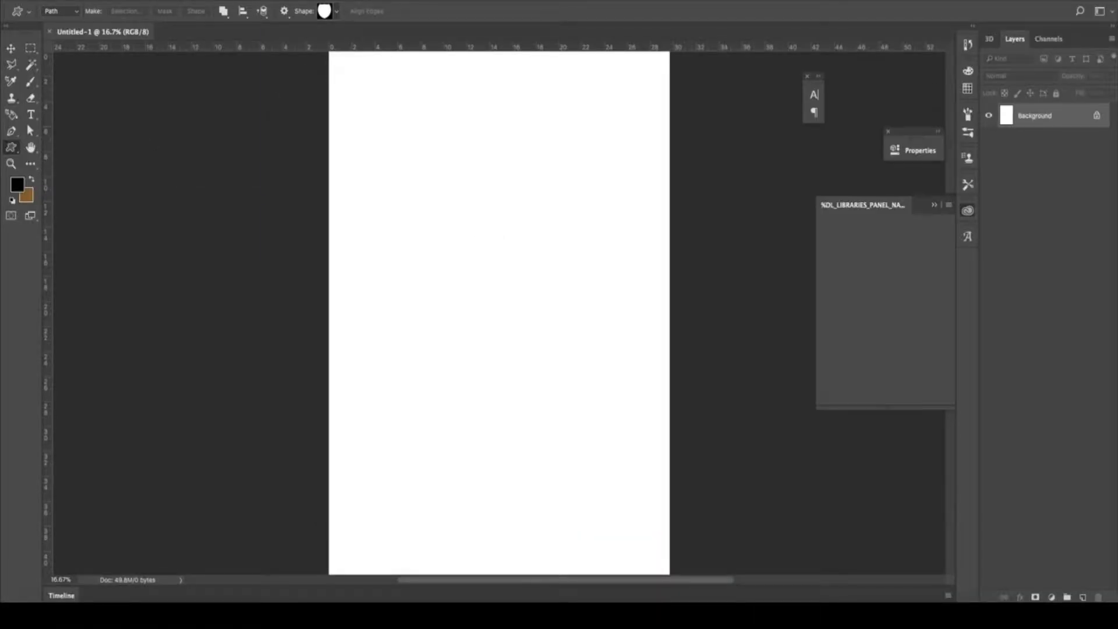
pyautogui.click(152, 1)
# Rotate the canvas 90° counter-clockwise to landscape and select the standard Pen Tool
pyautogui.click(317, 123)
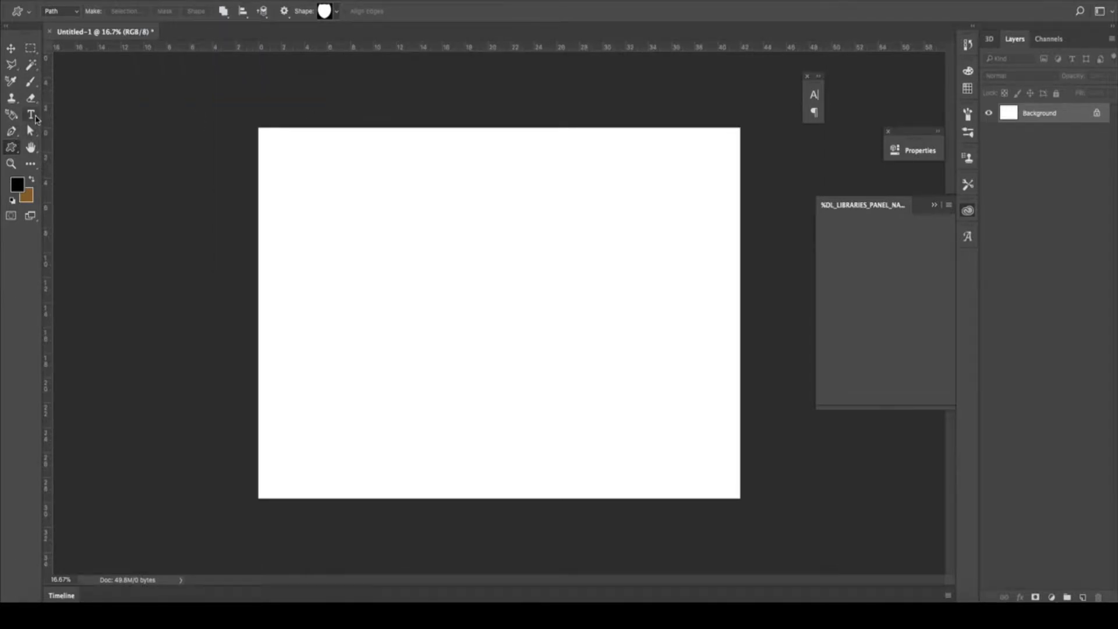
pyautogui.rightClick(12, 149)
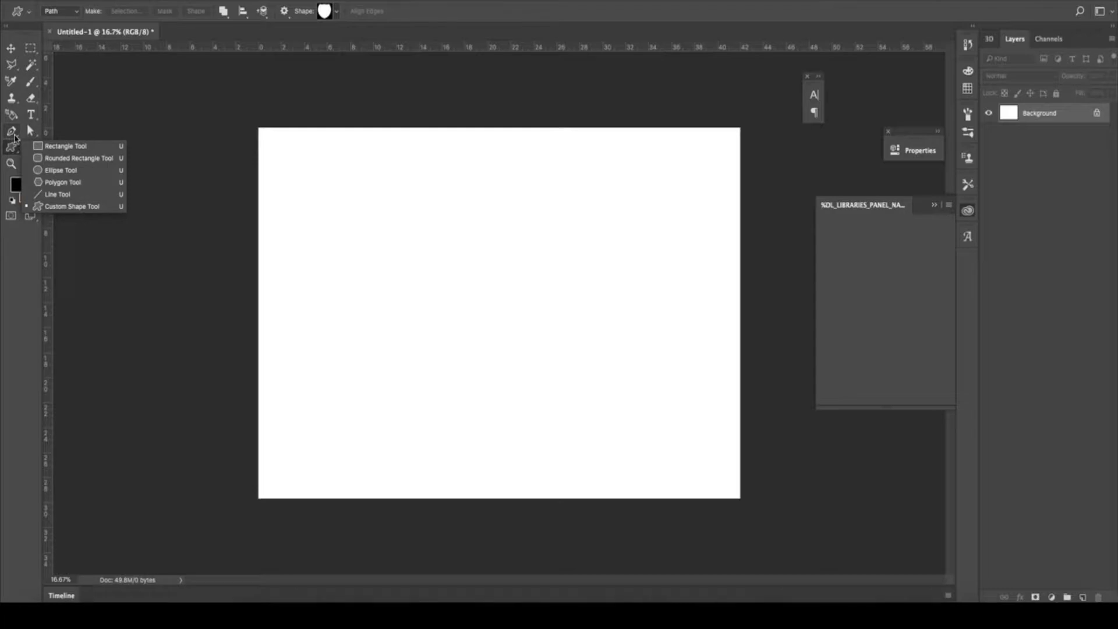
pyautogui.click(11, 132)
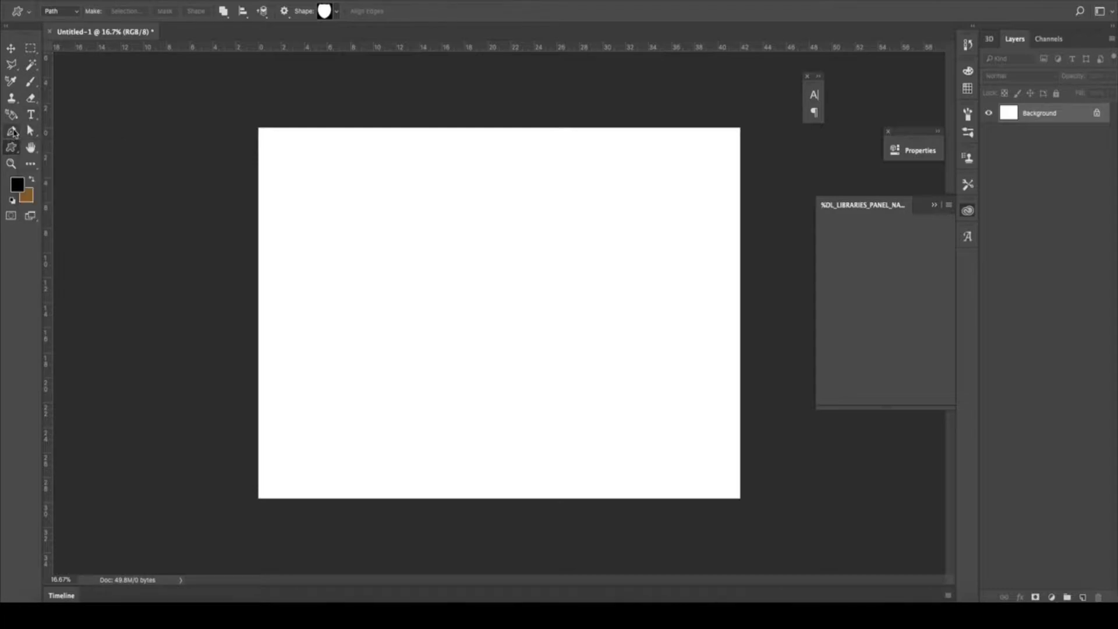
pyautogui.rightClick(13, 134)
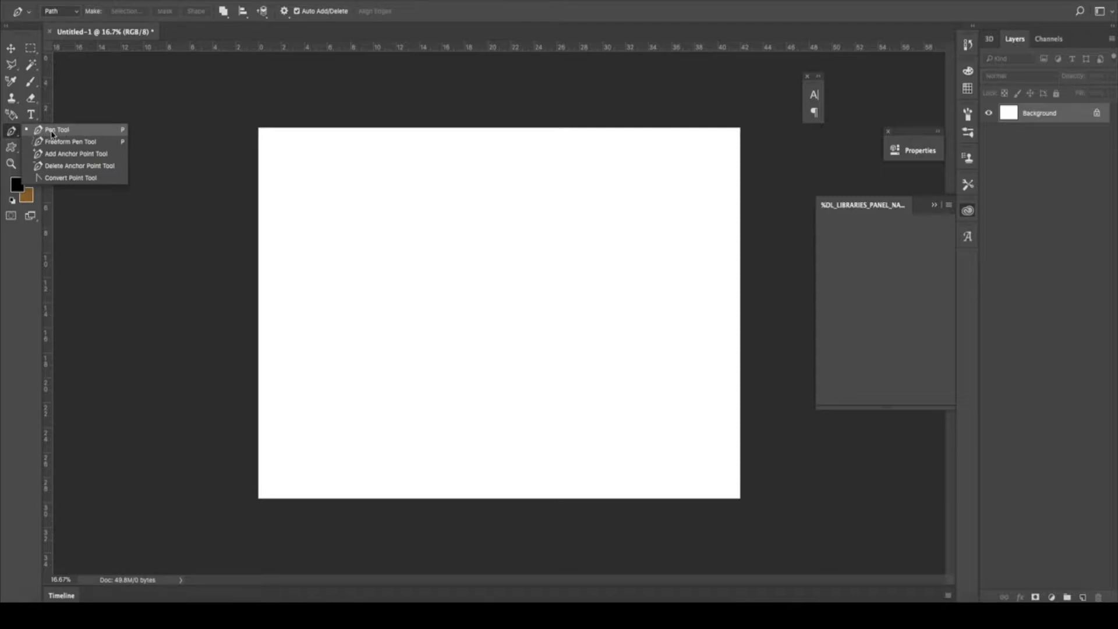
pyautogui.click(51, 131)
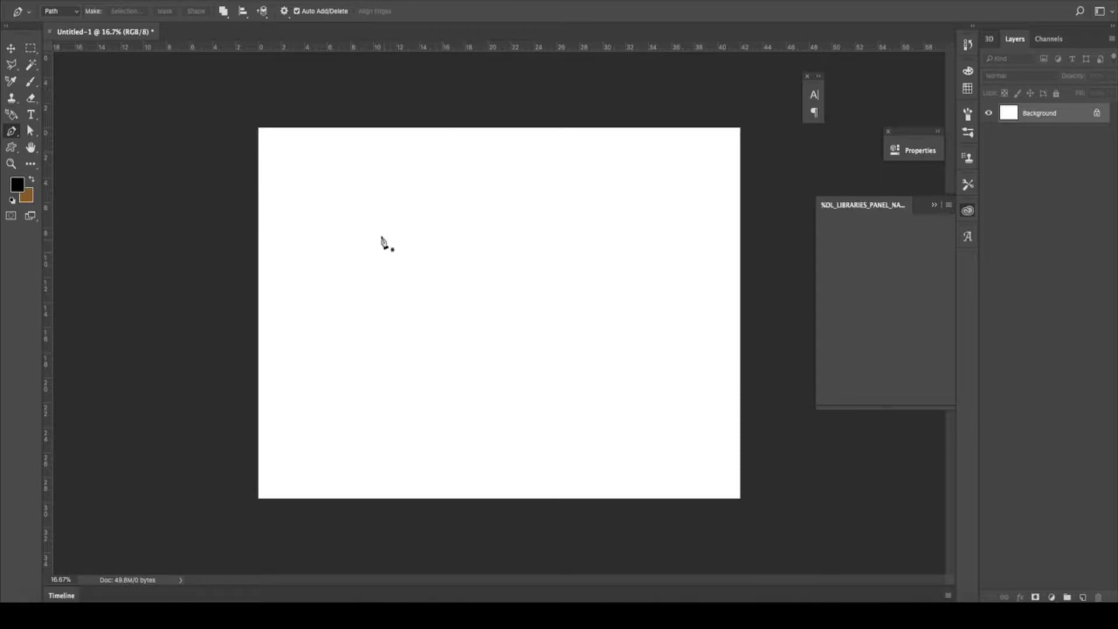
# Place a top-centre anchor, then drag a curved segment down-right and to the lower left
pyautogui.click(486, 190)
pyautogui.click(487, 355)
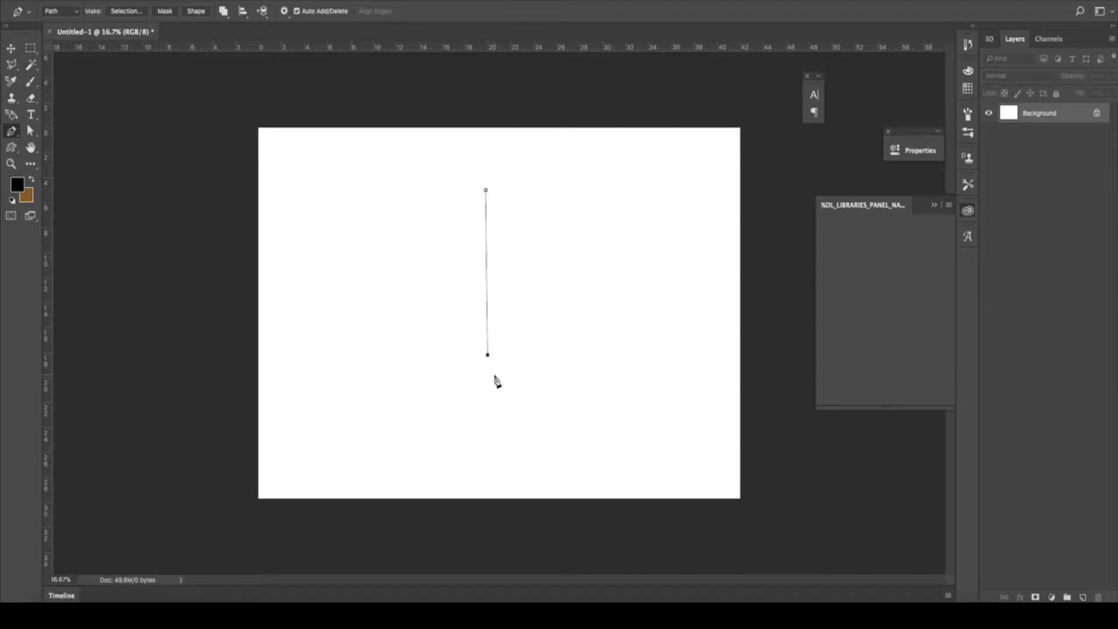
pyautogui.click(124, 6)
pyautogui.click(574, 333)
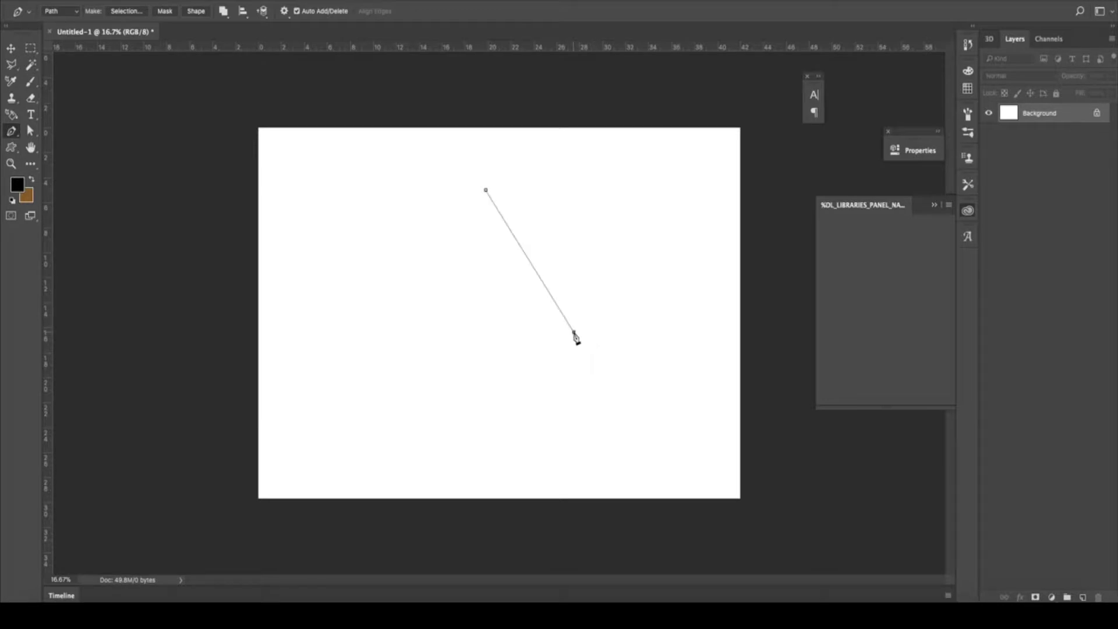
pyautogui.moveTo(574, 333)
pyautogui.mouseDown()
pyautogui.moveTo(574, 445)
pyautogui.moveTo(694, 370)
pyautogui.moveTo(622, 442)
pyautogui.moveTo(514, 389)
pyautogui.moveTo(594, 235)
pyautogui.moveTo(687, 330)
pyautogui.moveTo(639, 388)
pyautogui.moveTo(562, 435)
pyautogui.moveTo(557, 458)
pyautogui.mouseUp()
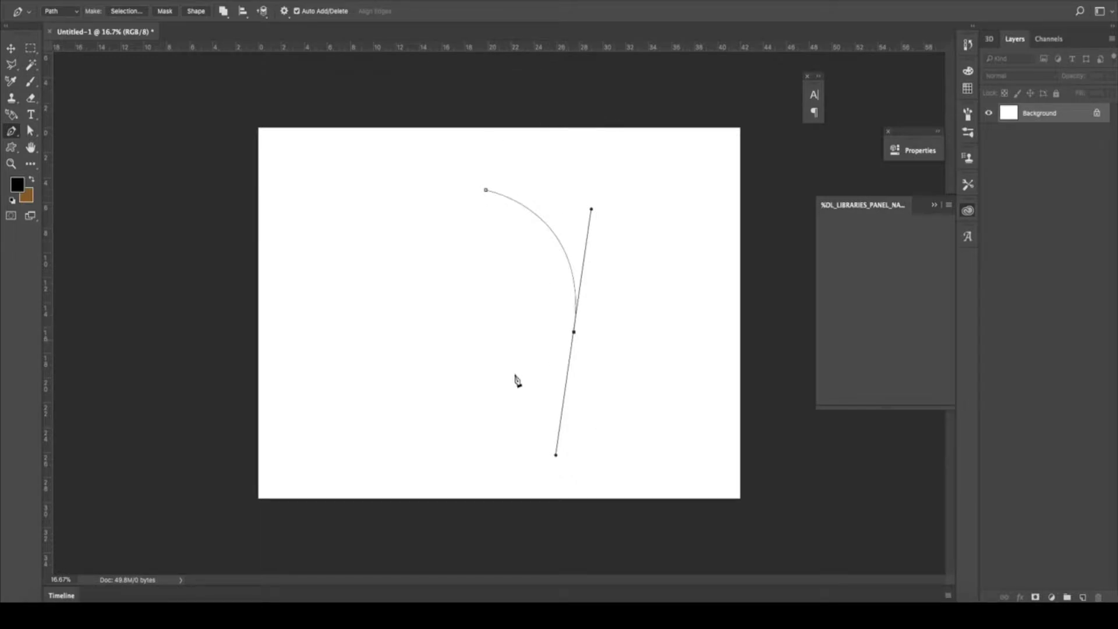
pyautogui.click(465, 413)
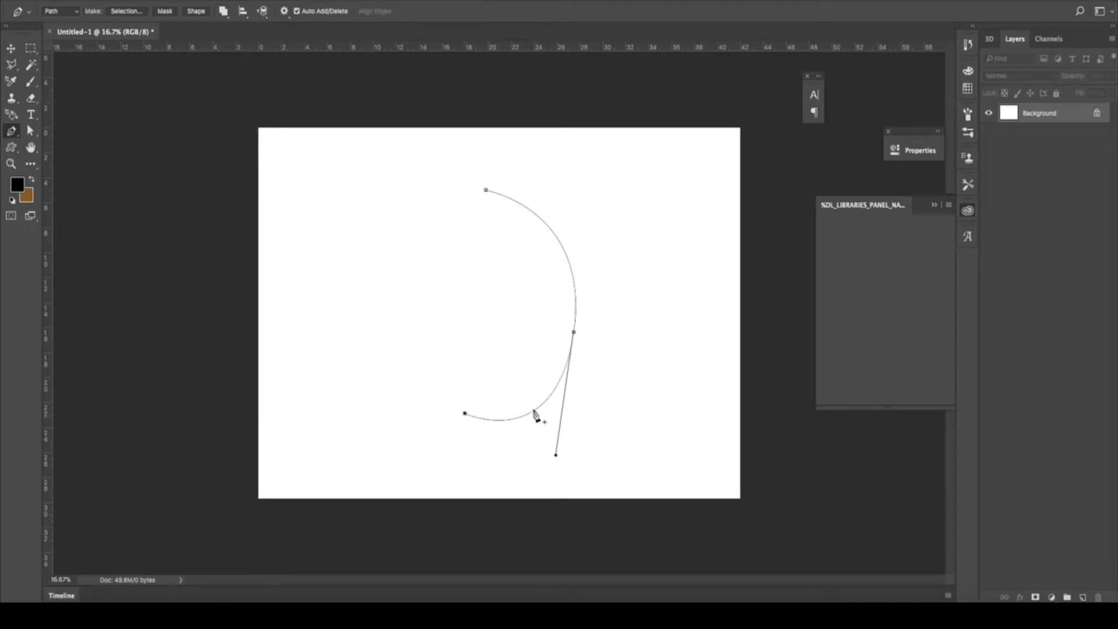
# Practise re-placing lower anchors as smooth and corner points, undoing each attempt
pyautogui.click(134, 1)
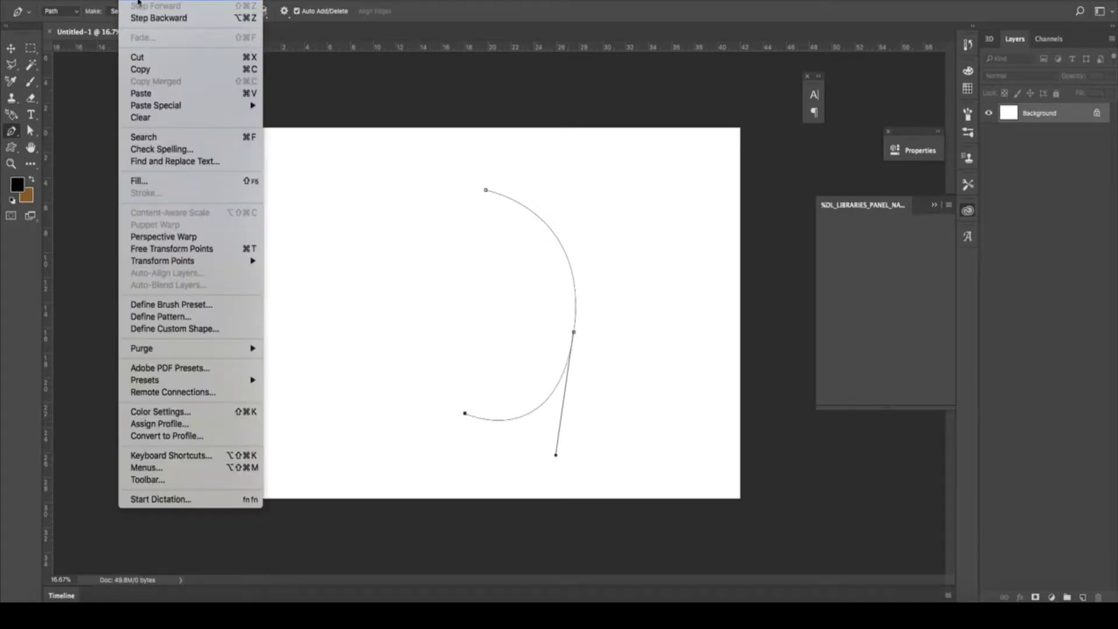
pyautogui.click(169, 16)
pyautogui.moveTo(463, 424)
pyautogui.mouseDown()
pyautogui.moveTo(430, 431)
pyautogui.moveTo(432, 488)
pyautogui.moveTo(435, 402)
pyautogui.mouseUp()
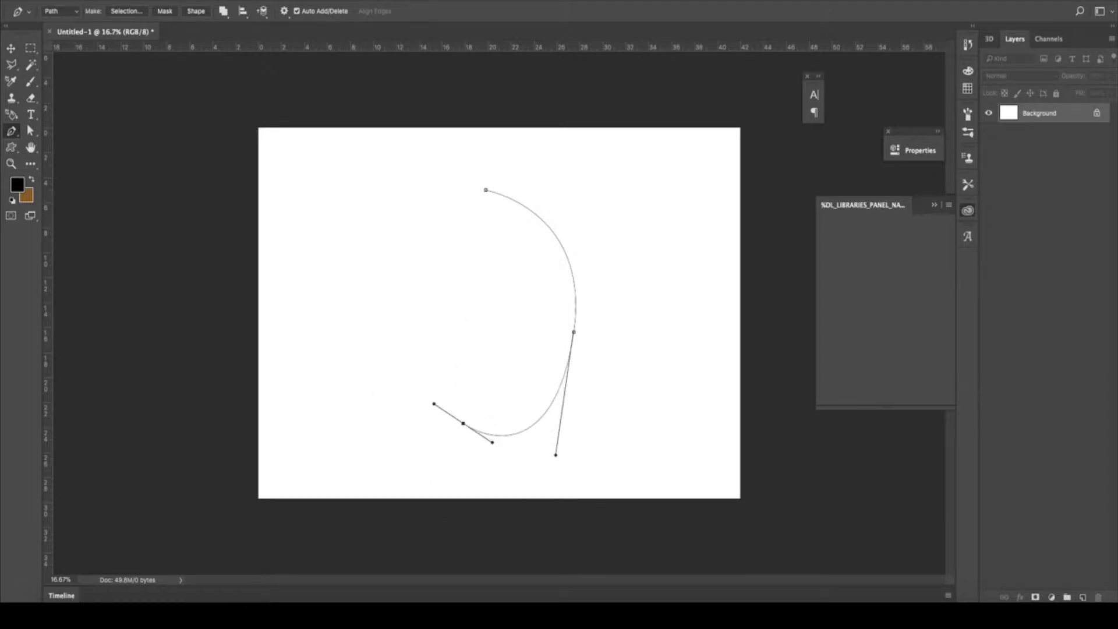
pyautogui.click(134, 1)
pyautogui.click(169, 15)
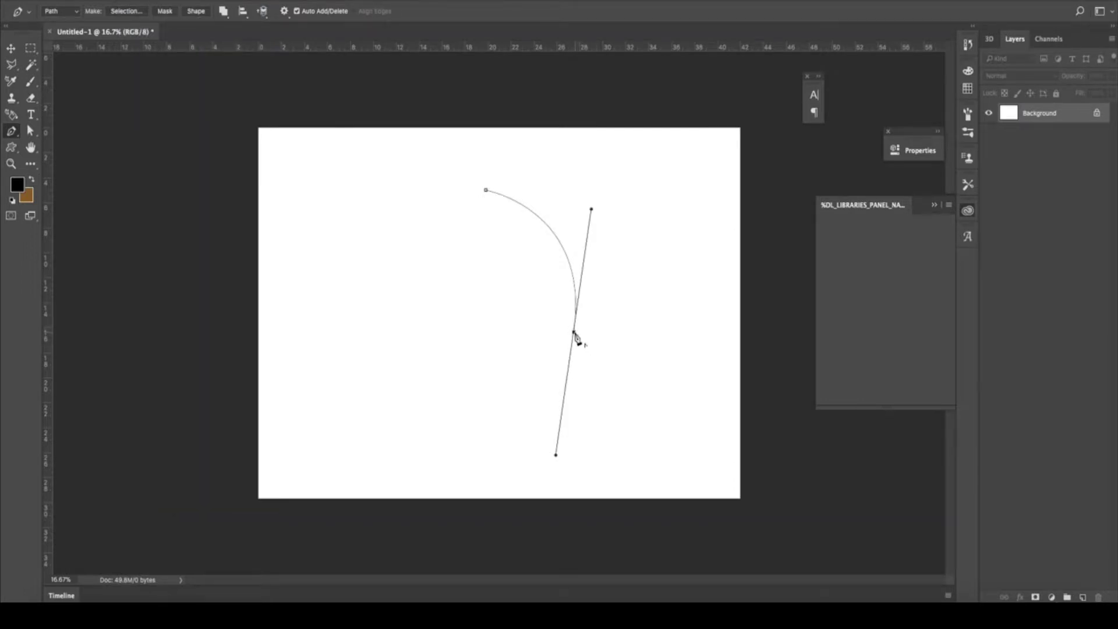
pyautogui.click(574, 333)
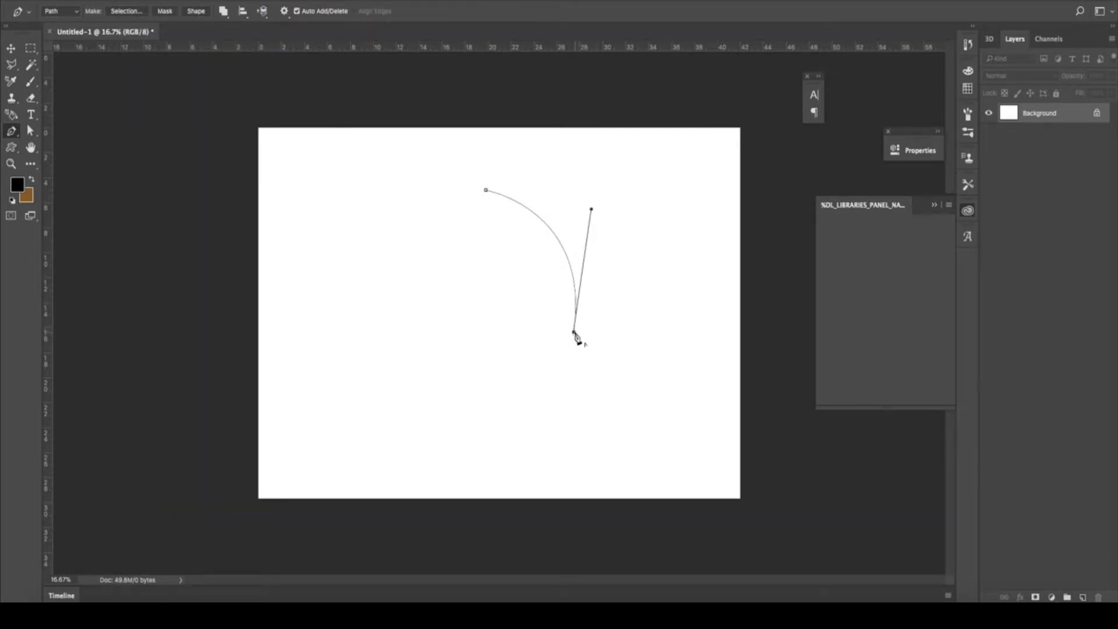
pyautogui.click(488, 414)
pyautogui.click(134, 1)
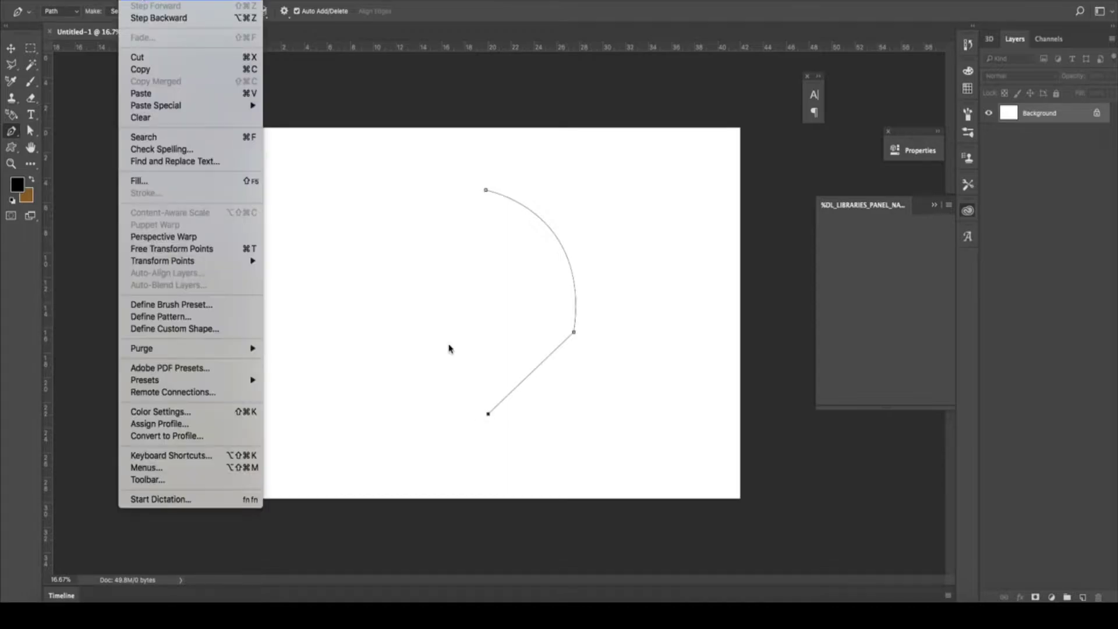
pyautogui.hotkey('ctrl', 'alt', 'z')
pyautogui.moveTo(475, 399); pyautogui.dragTo(398, 386)
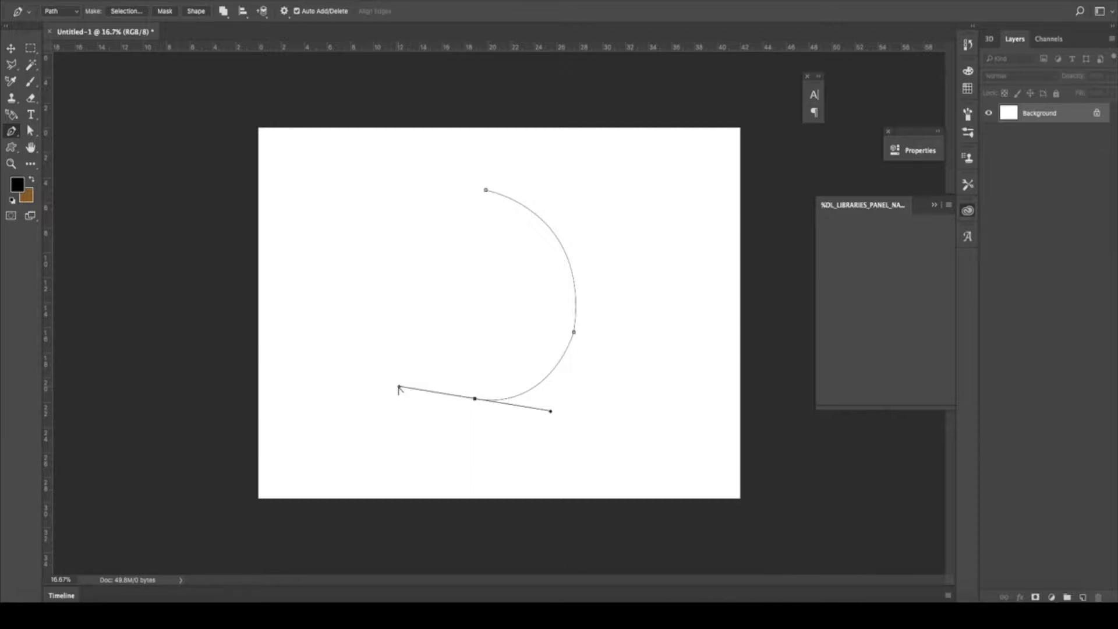
pyautogui.moveTo(399, 386); pyautogui.dragTo(443, 365)
pyautogui.moveTo(481, 318)
pyautogui.mouseDown()
pyautogui.moveTo(495, 314)
pyautogui.moveTo(473, 264)
pyautogui.mouseUp()
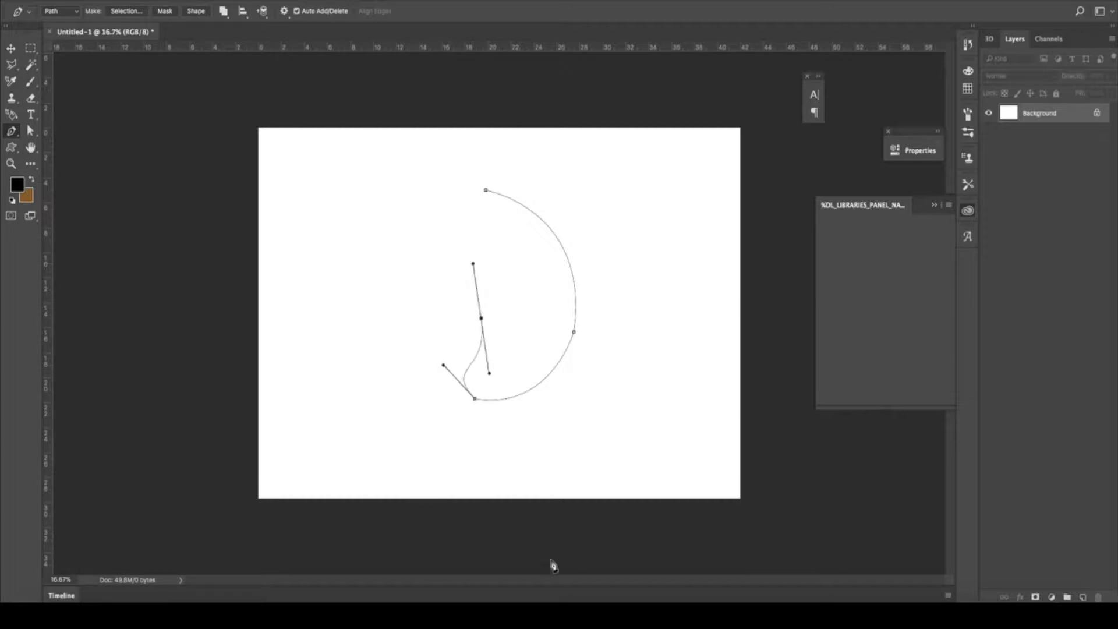
# Step backward repeatedly until only the top-centre starting anchor remains
pyautogui.click(145, 1)
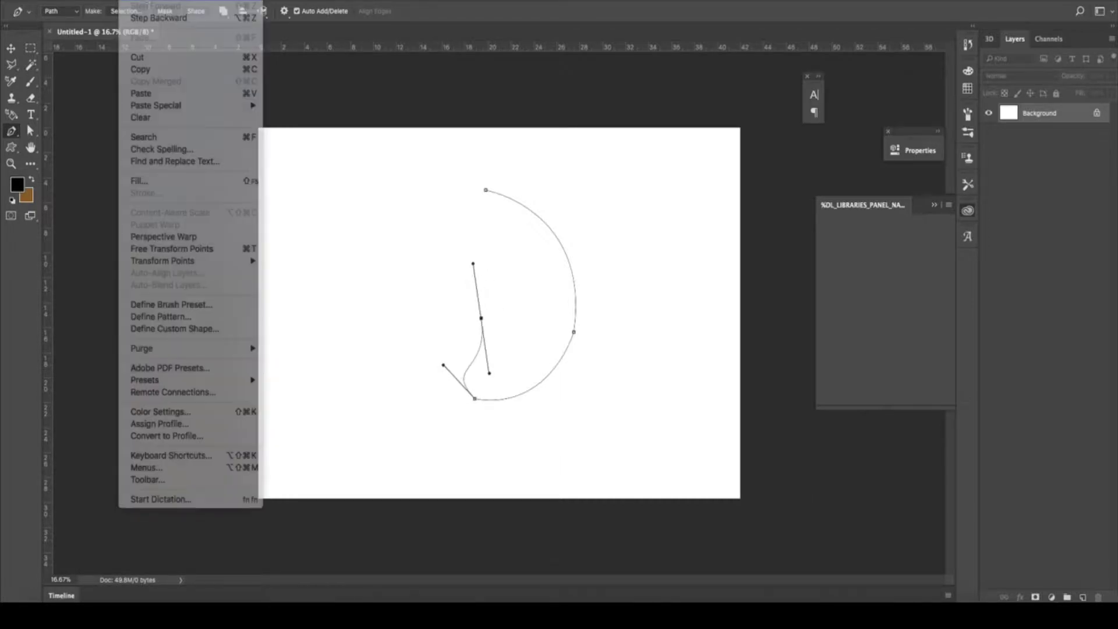
pyautogui.click(145, 2)
pyautogui.click(145, 2)
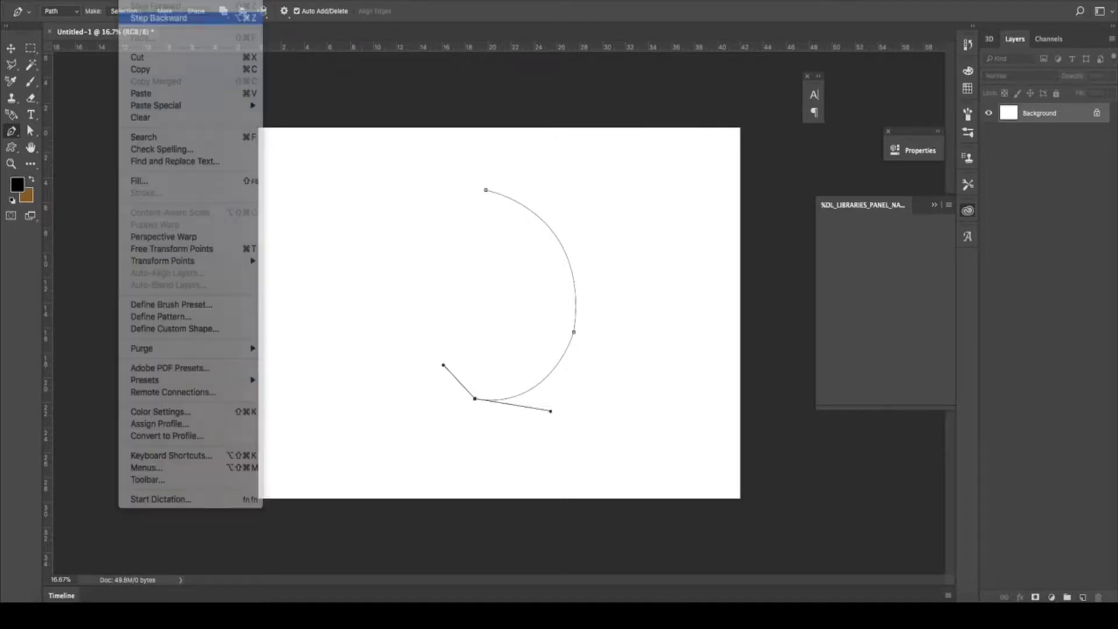
pyautogui.click(157, 17)
pyautogui.click(145, 2)
pyautogui.click(154, 18)
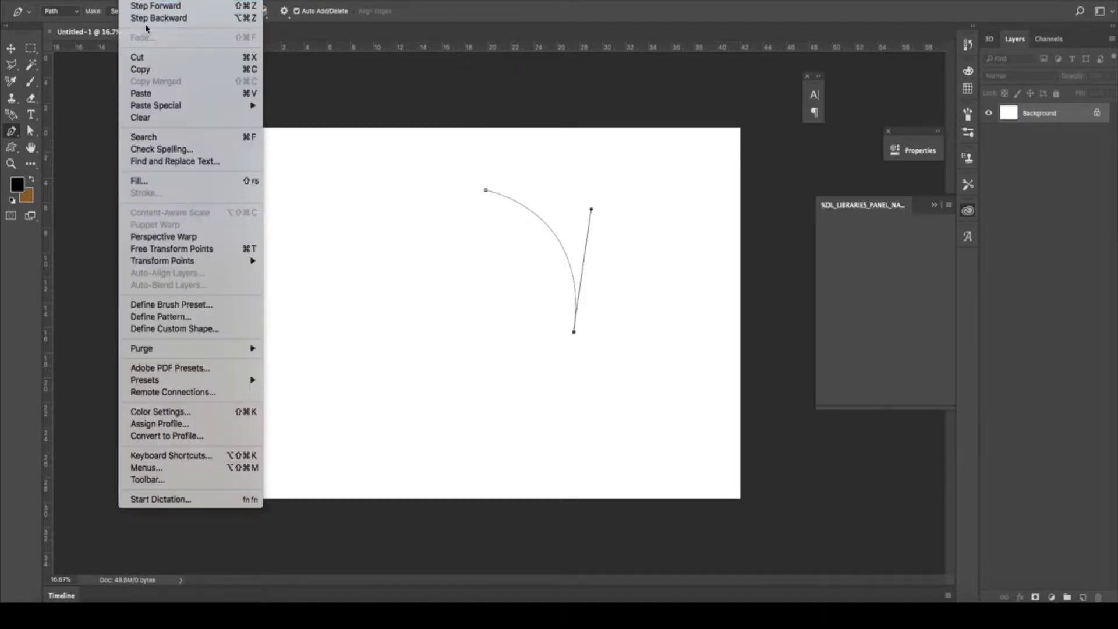
pyautogui.click(157, 18)
pyautogui.click(145, 1)
pyautogui.click(157, 18)
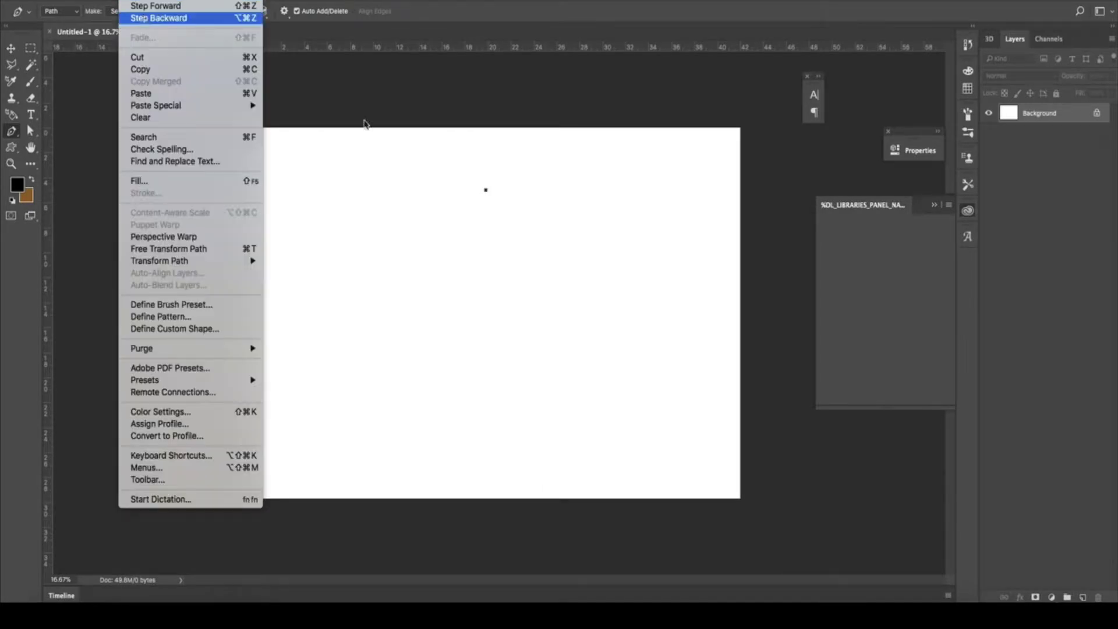
pyautogui.click(157, 17)
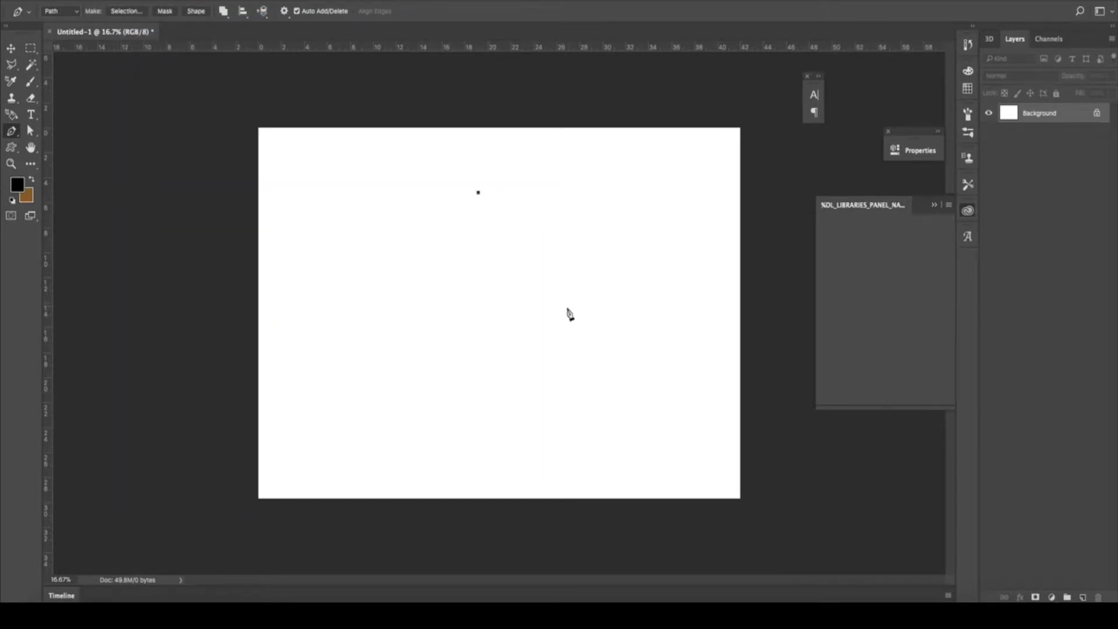
# Draw a closed four-anchor egg-shaped path, breaking handles at the right, bottom and left anchors
pyautogui.moveTo(568, 308); pyautogui.dragTo(572, 410)
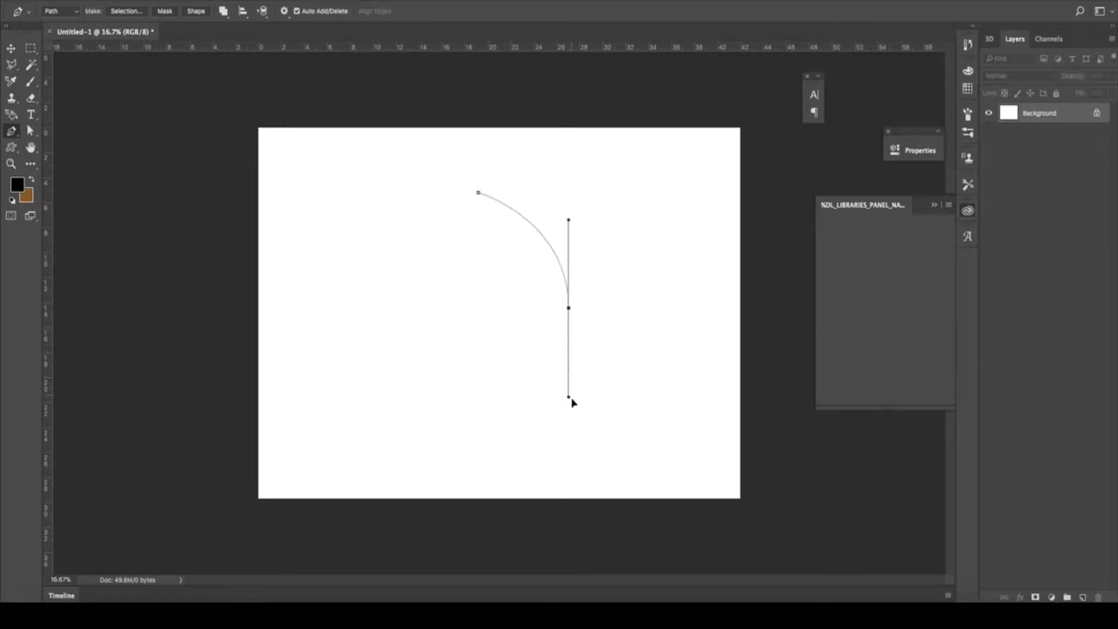
pyautogui.keyDown('alt'); pyautogui.click(569, 309); pyautogui.keyUp('alt')
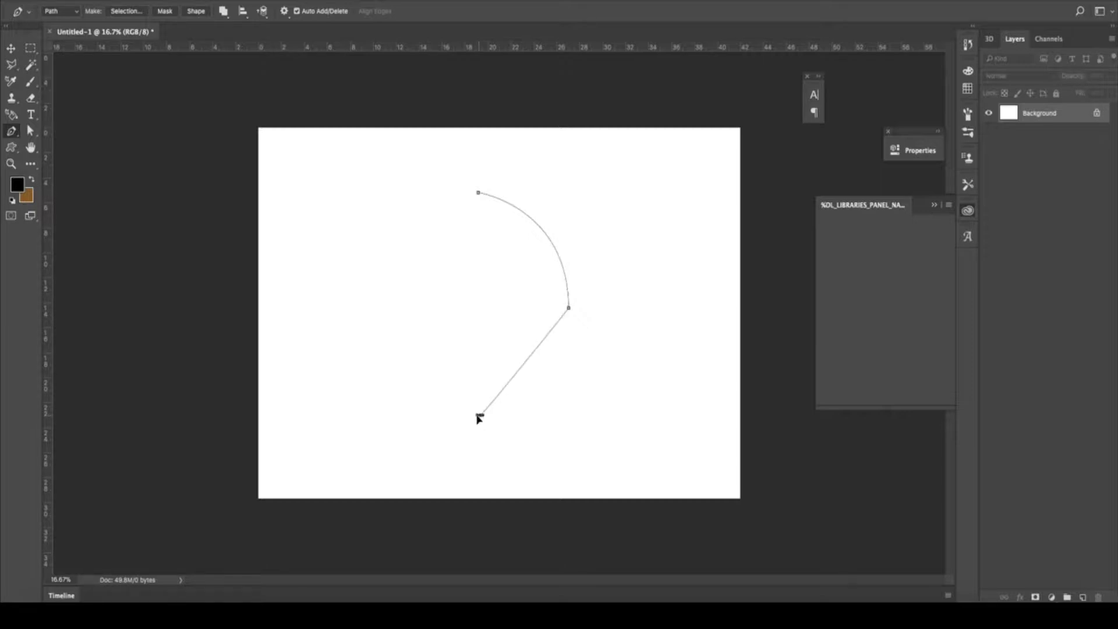
pyautogui.moveTo(480, 415); pyautogui.dragTo(383, 417)
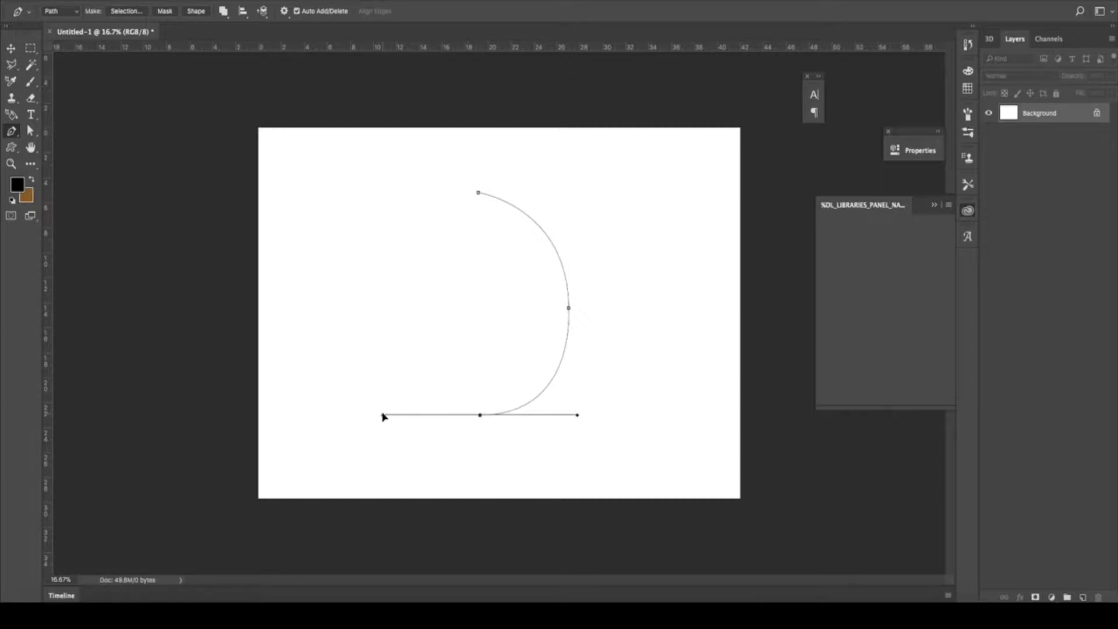
pyautogui.keyDown('alt'); pyautogui.click(480, 415); pyautogui.keyUp('alt')
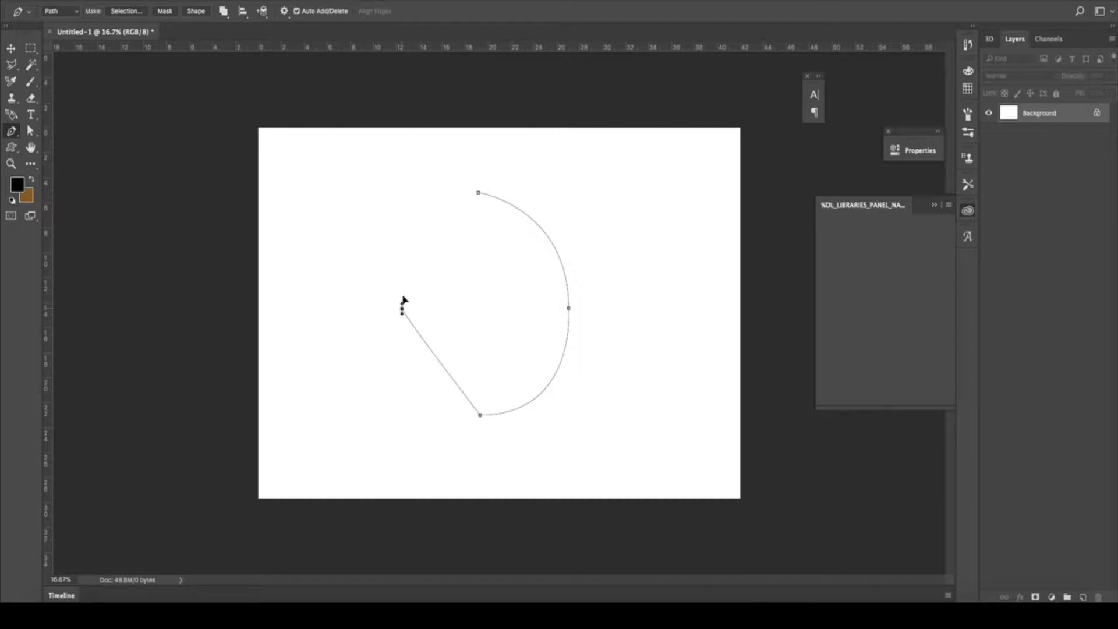
pyautogui.moveTo(401, 308); pyautogui.dragTo(402, 200)
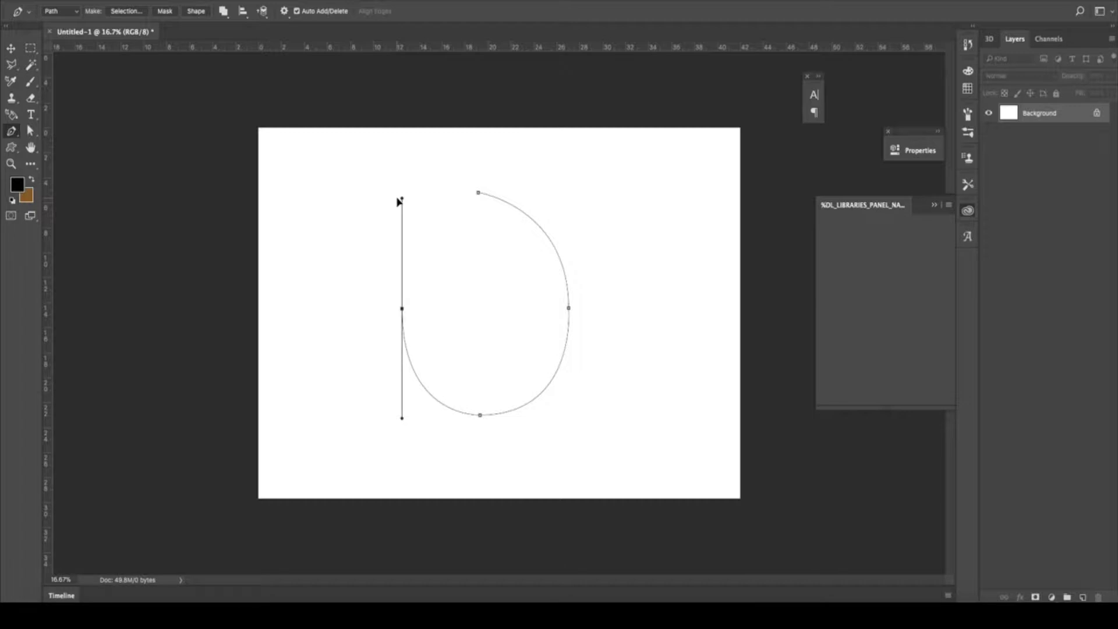
pyautogui.keyDown('alt'); pyautogui.click(402, 308); pyautogui.keyUp('alt')
pyautogui.moveTo(479, 193); pyautogui.dragTo(569, 195)
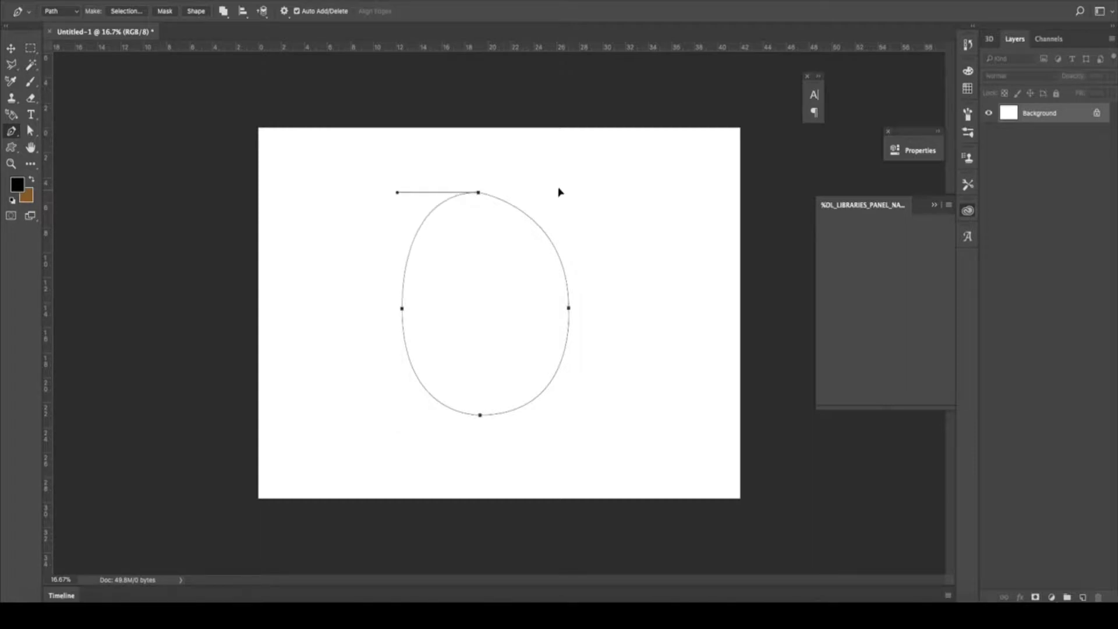
pyautogui.moveTo(569, 195); pyautogui.dragTo(564, 177)
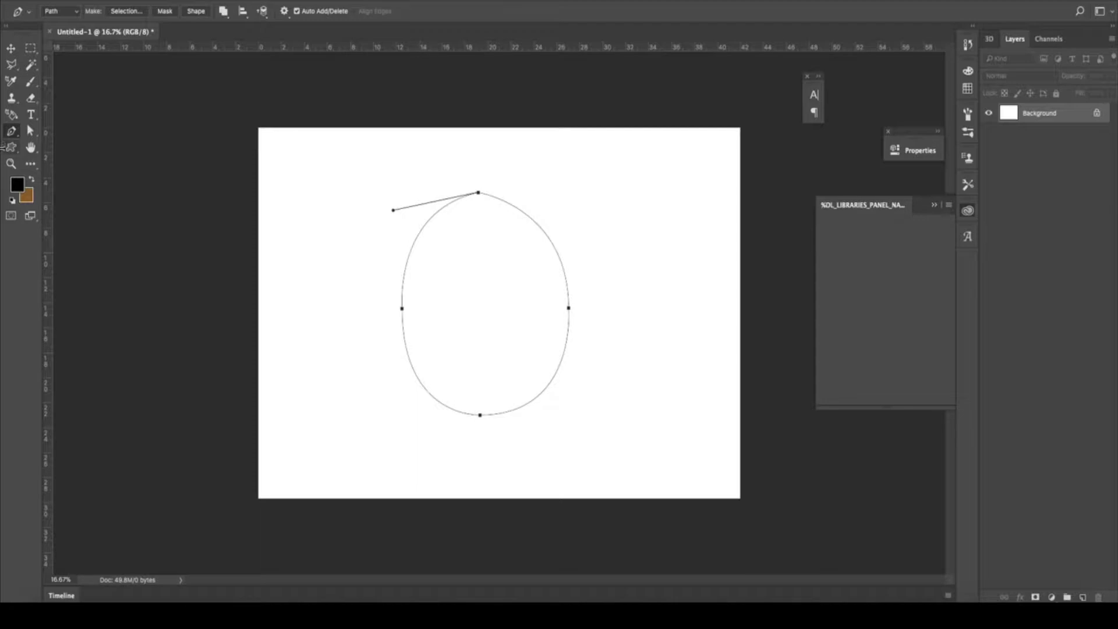
pyautogui.click(25, 135)
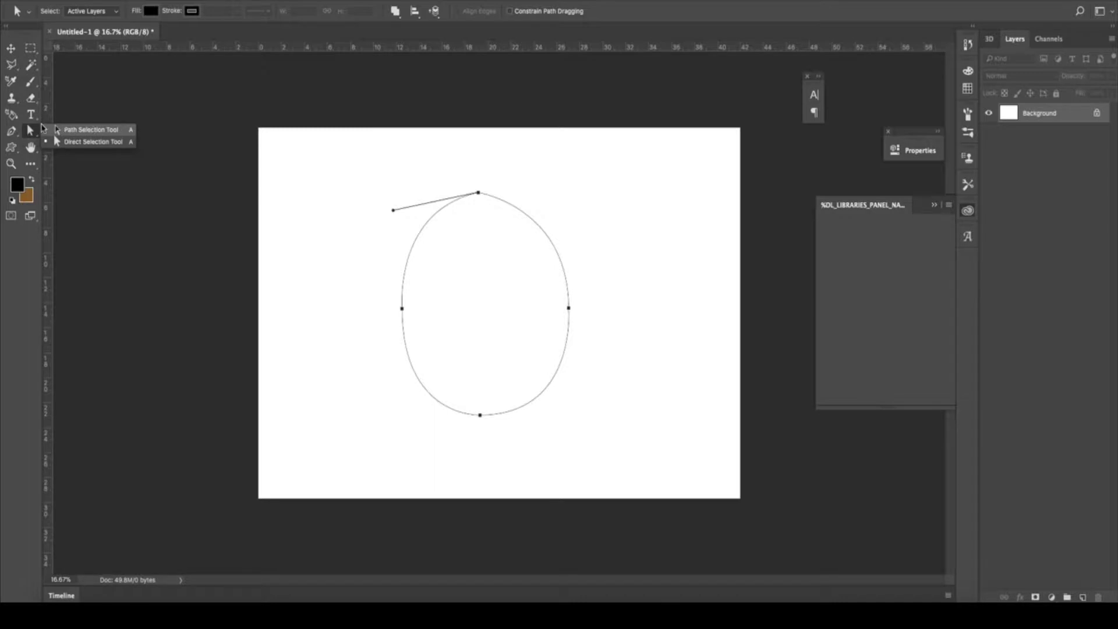
# Pull the oval's top anchor down and raise its bottom anchor with Direct Selection
pyautogui.click(92, 142)
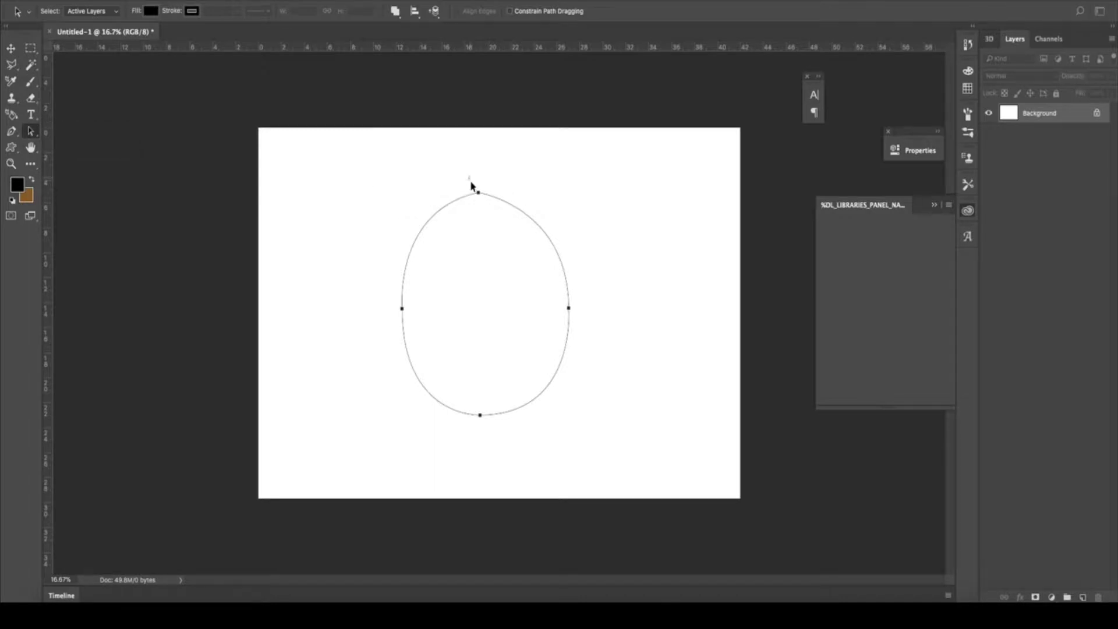
pyautogui.moveTo(479, 192)
pyautogui.mouseDown()
pyautogui.moveTo(510, 191)
pyautogui.moveTo(484, 171)
pyautogui.mouseUp()
pyautogui.rightClick(30, 130)
pyautogui.click(61, 142)
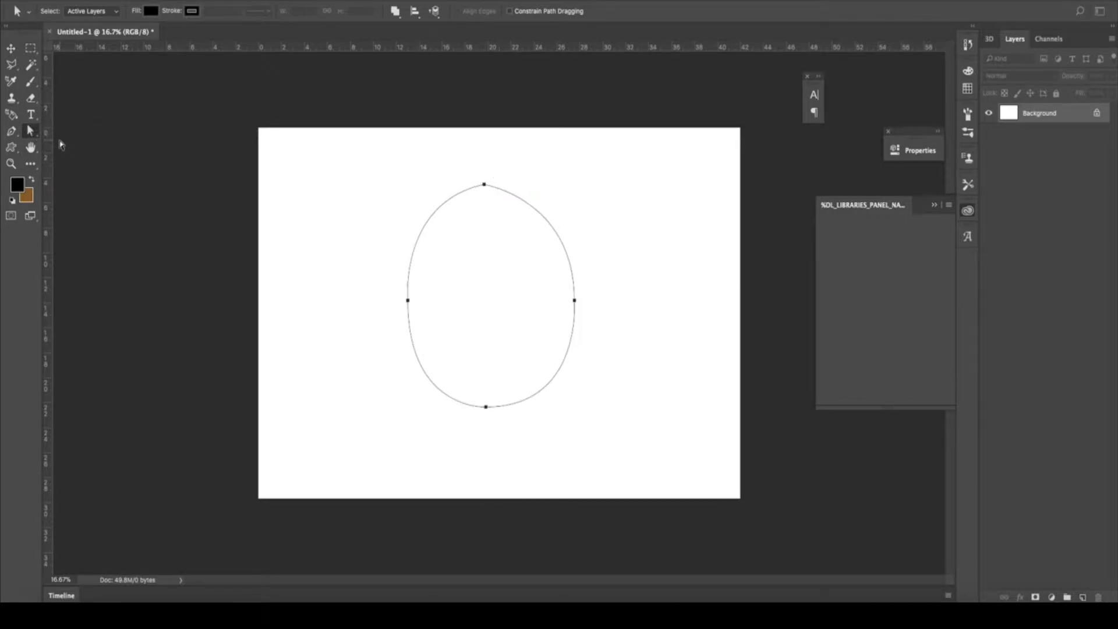
pyautogui.moveTo(483, 184); pyautogui.dragTo(485, 206)
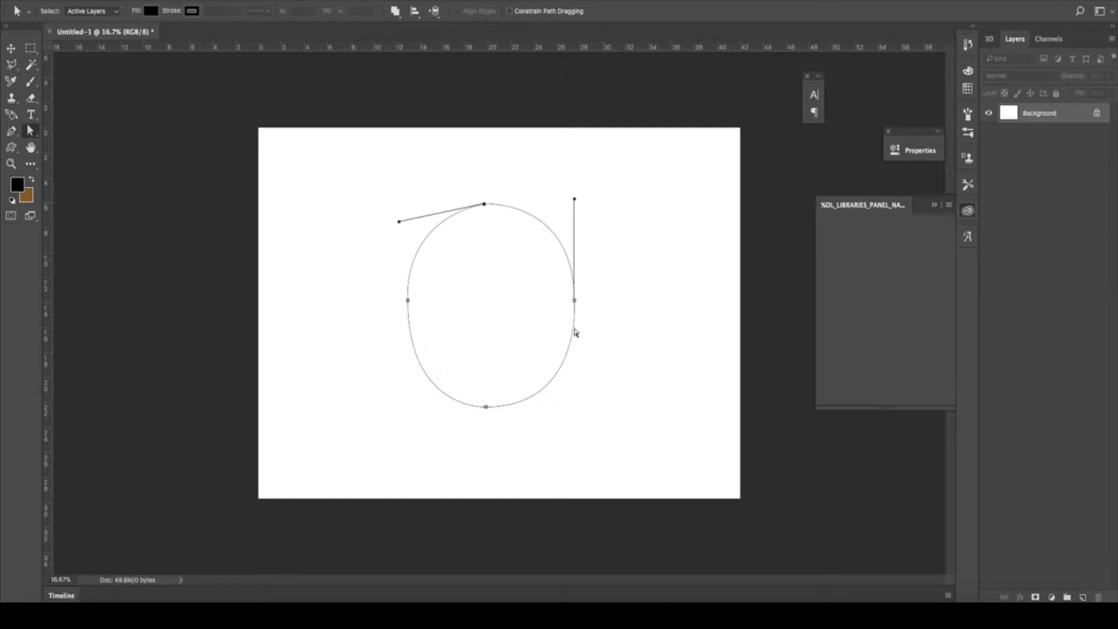
pyautogui.click(486, 406)
pyautogui.moveTo(487, 407); pyautogui.dragTo(487, 396)
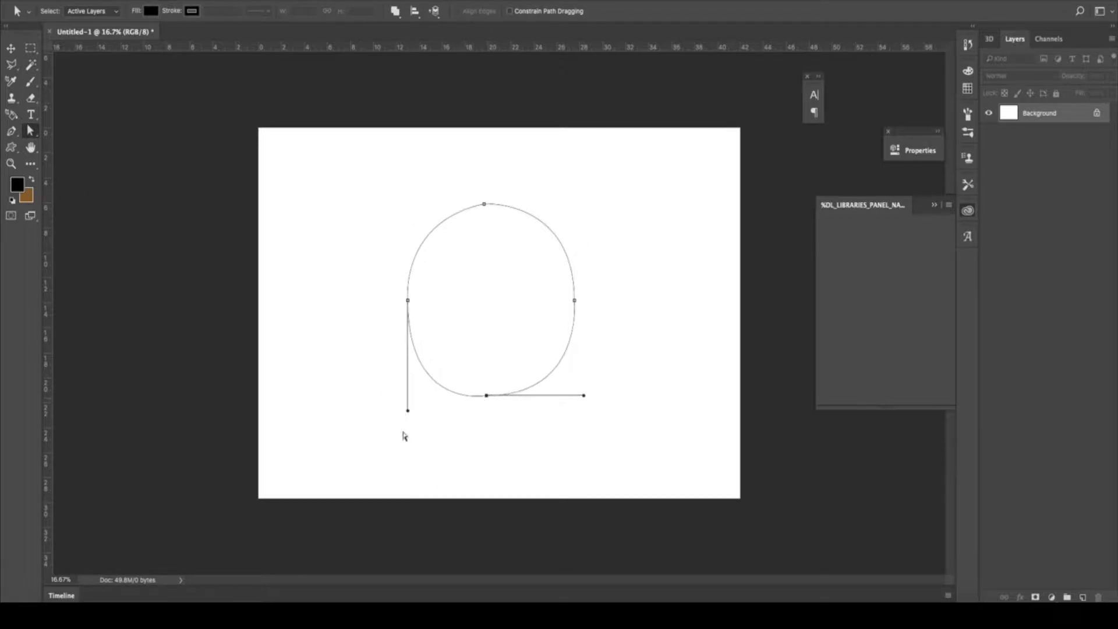
# Adjust the lower curve handles to smooth the circle, then deselect the path
pyautogui.moveTo(408, 412); pyautogui.dragTo(408, 392)
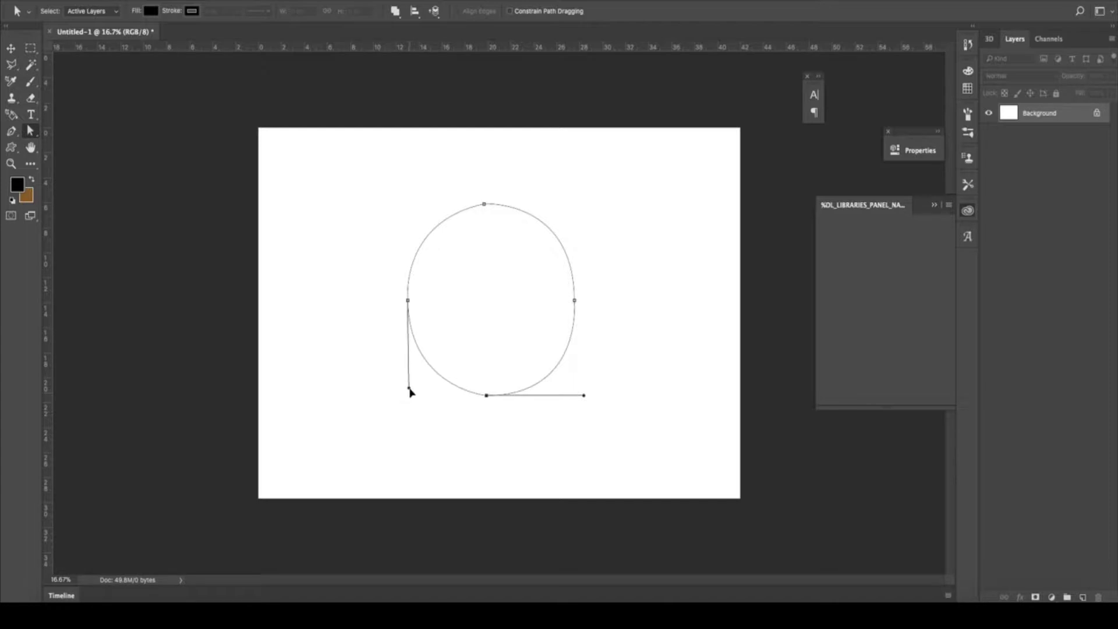
pyautogui.moveTo(582, 396); pyautogui.dragTo(570, 389)
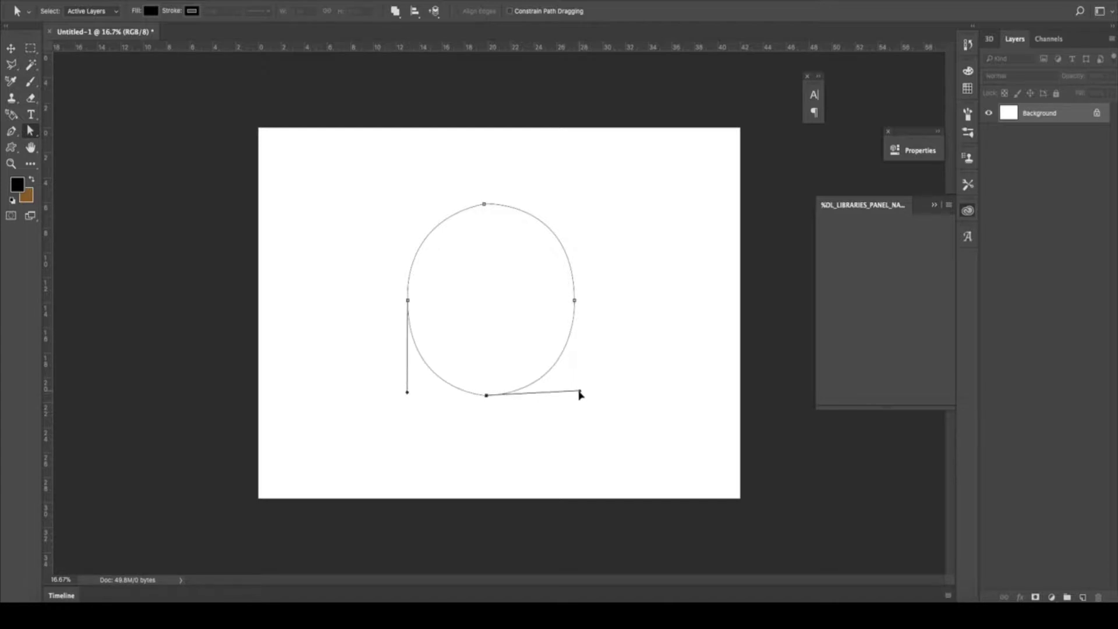
pyautogui.moveTo(406, 395); pyautogui.dragTo(407, 397)
pyautogui.click(574, 301)
pyautogui.click(486, 205)
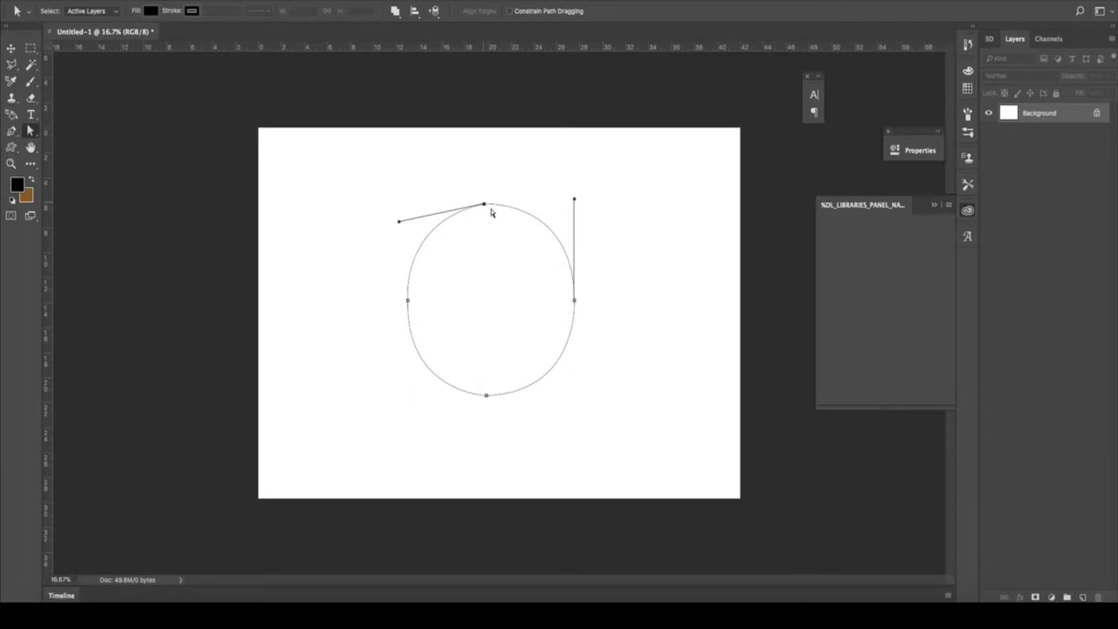
pyautogui.click(653, 269)
# Convert the circle path to a selection and fill it black on a new layer
pyautogui.rightClick(510, 213)
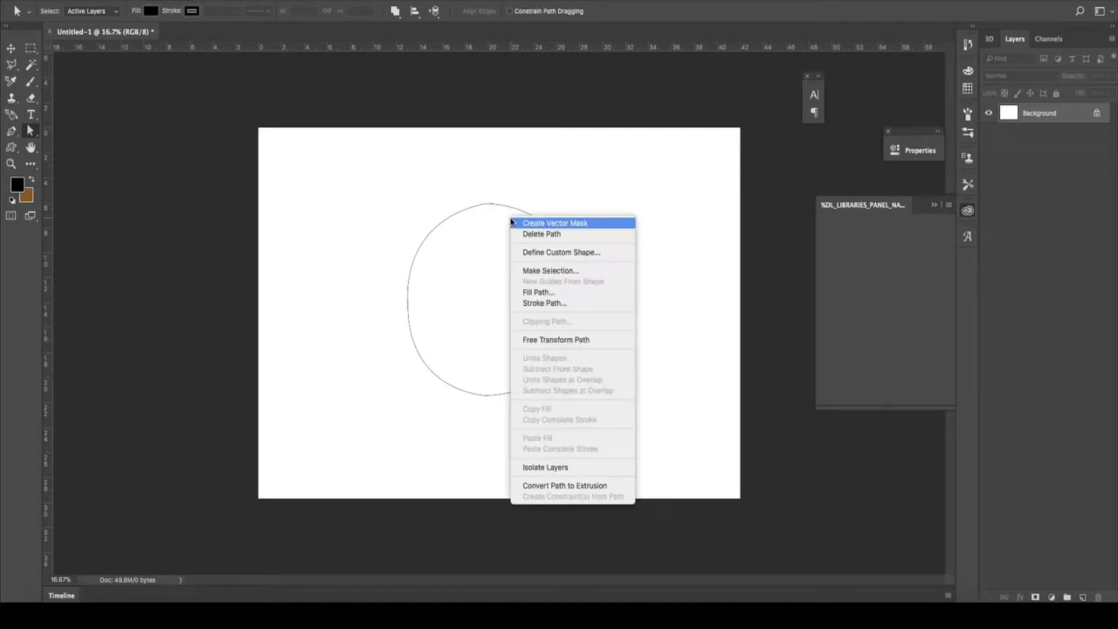
pyautogui.click(569, 271)
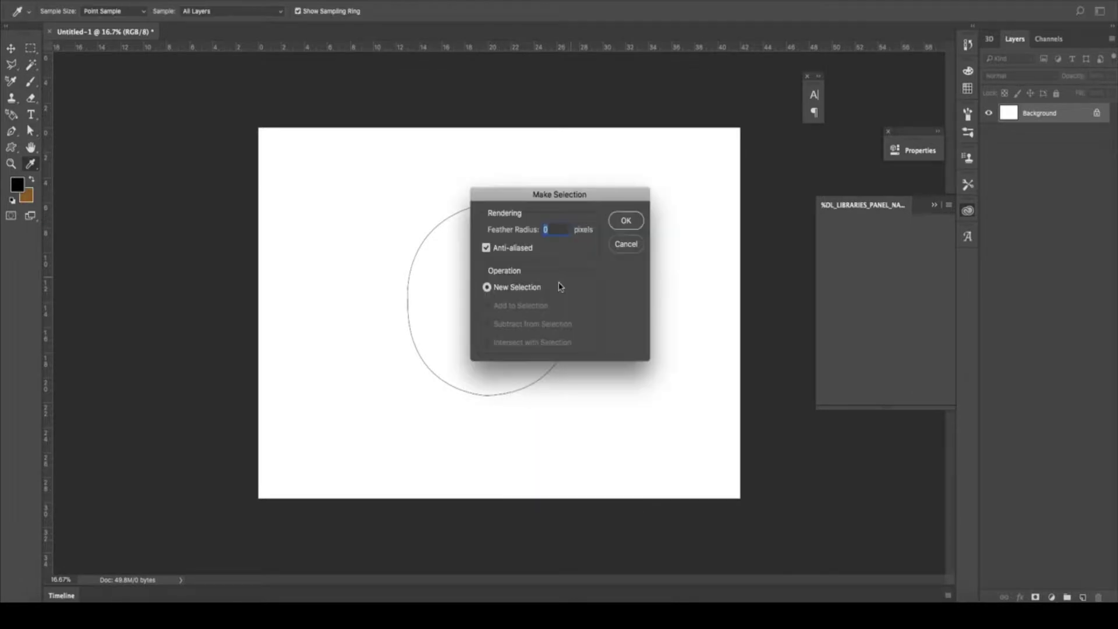
pyautogui.click(626, 221)
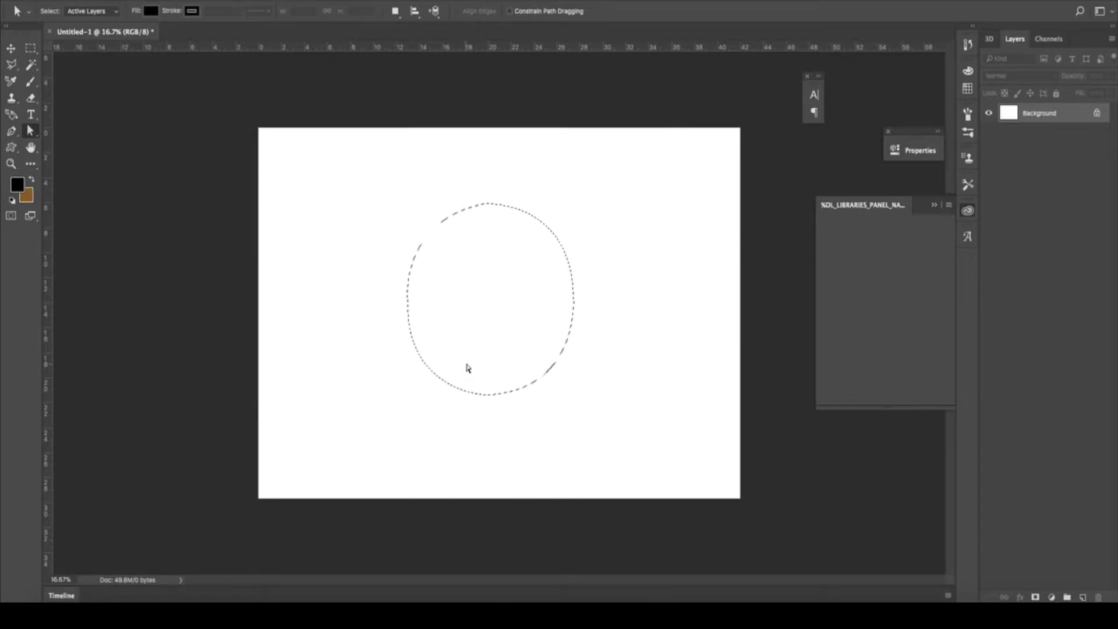
pyautogui.click(1084, 596)
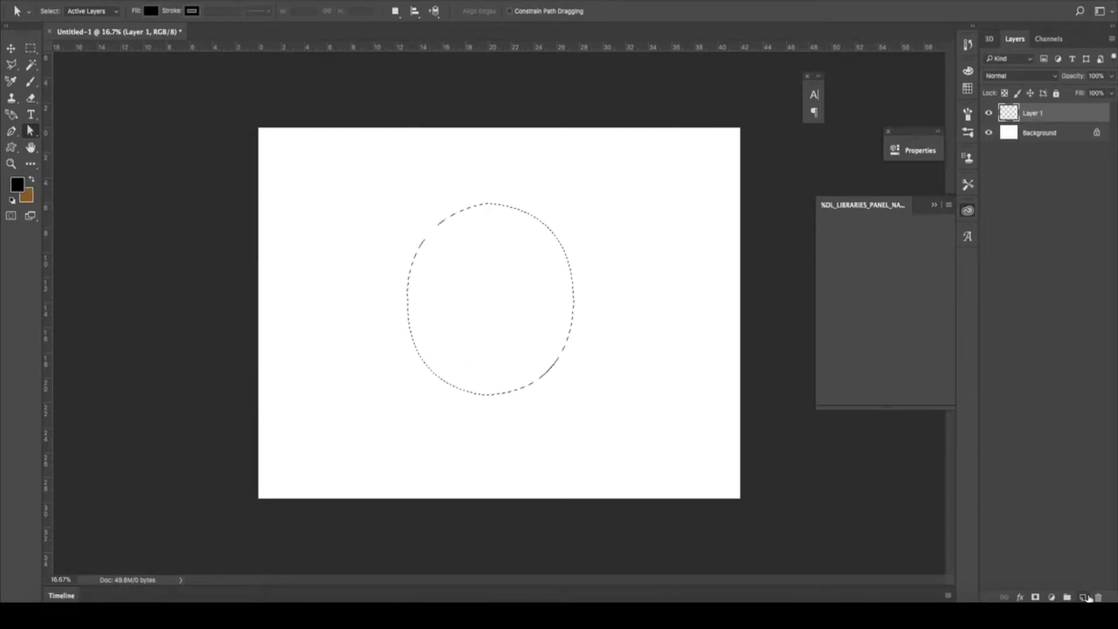
pyautogui.hotkey('alt', 'BackSpace')
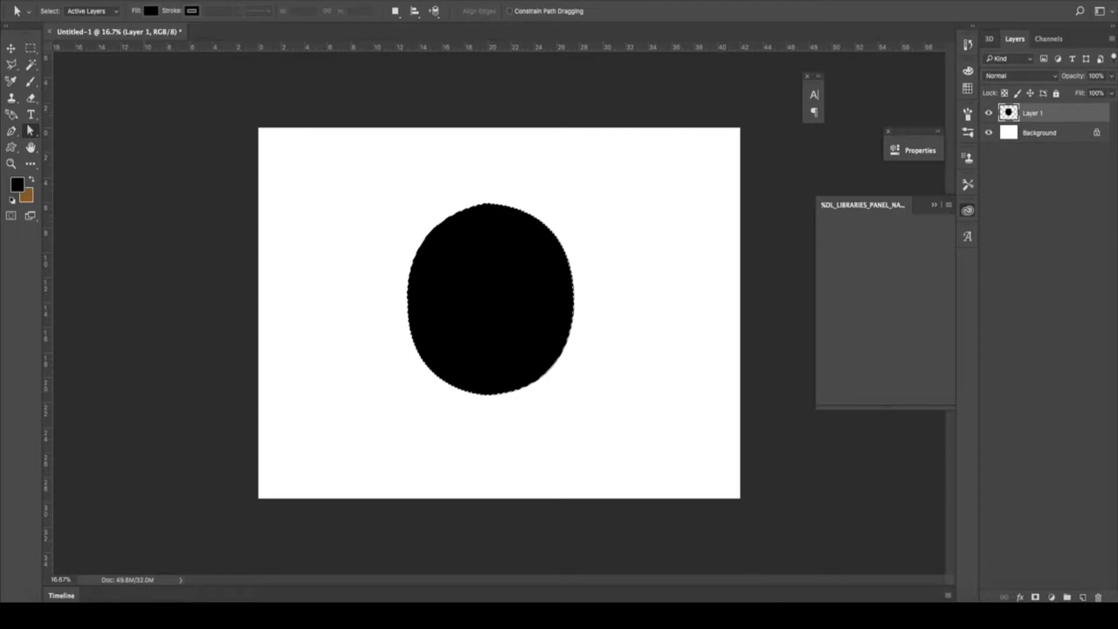
# Undo the fill, new layer and selection, then move the circle path left
pyautogui.click(134, 1)
pyautogui.click(159, 18)
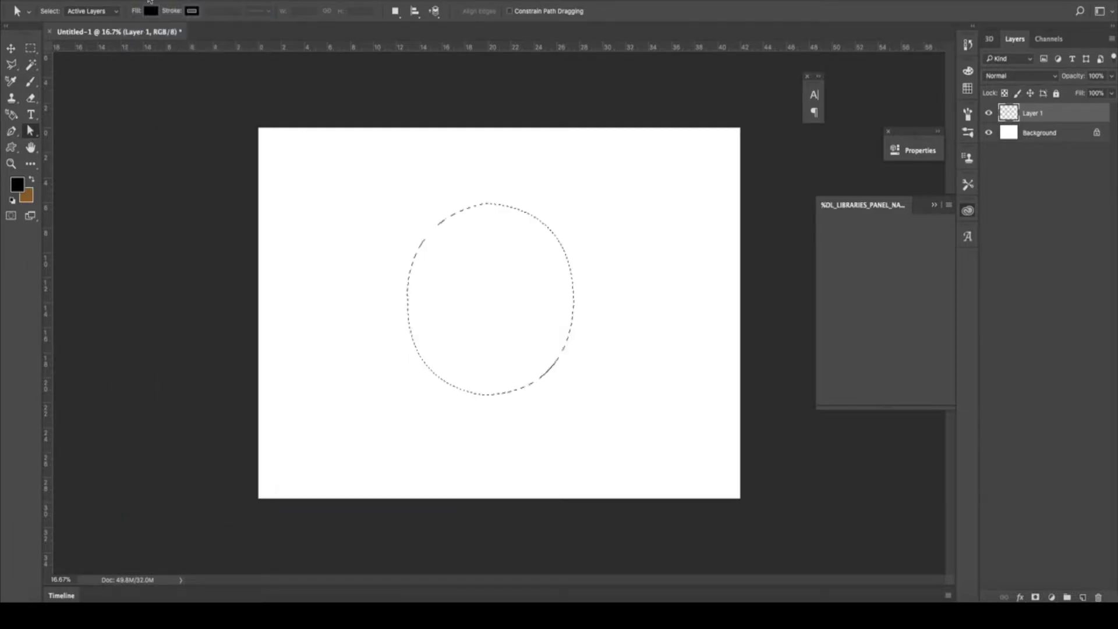
pyautogui.click(134, 1)
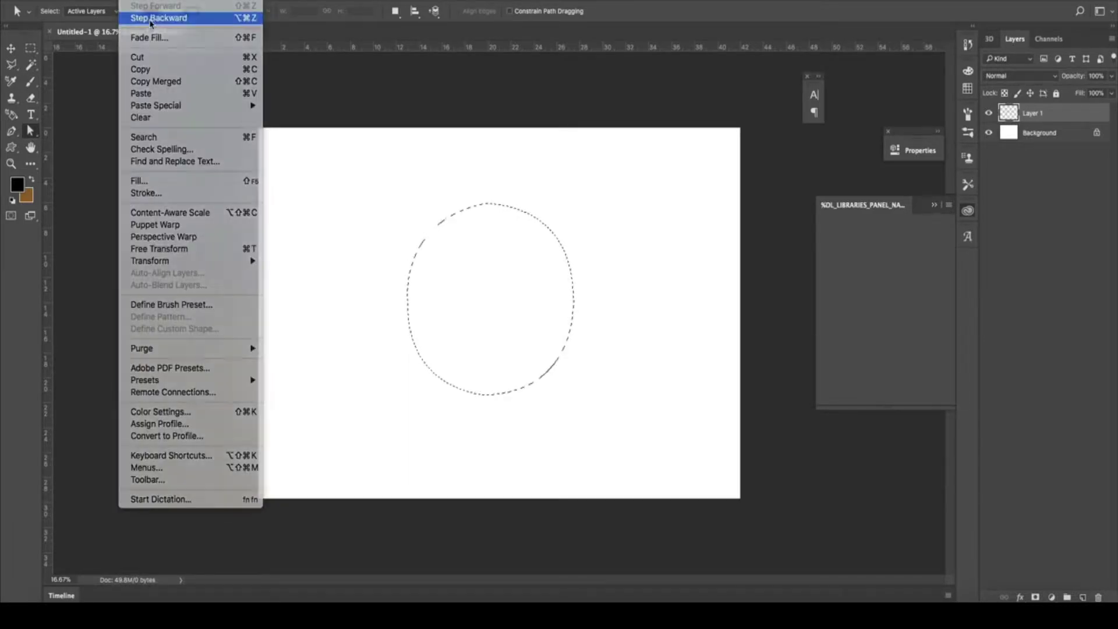
pyautogui.click(157, 13)
pyautogui.click(134, 1)
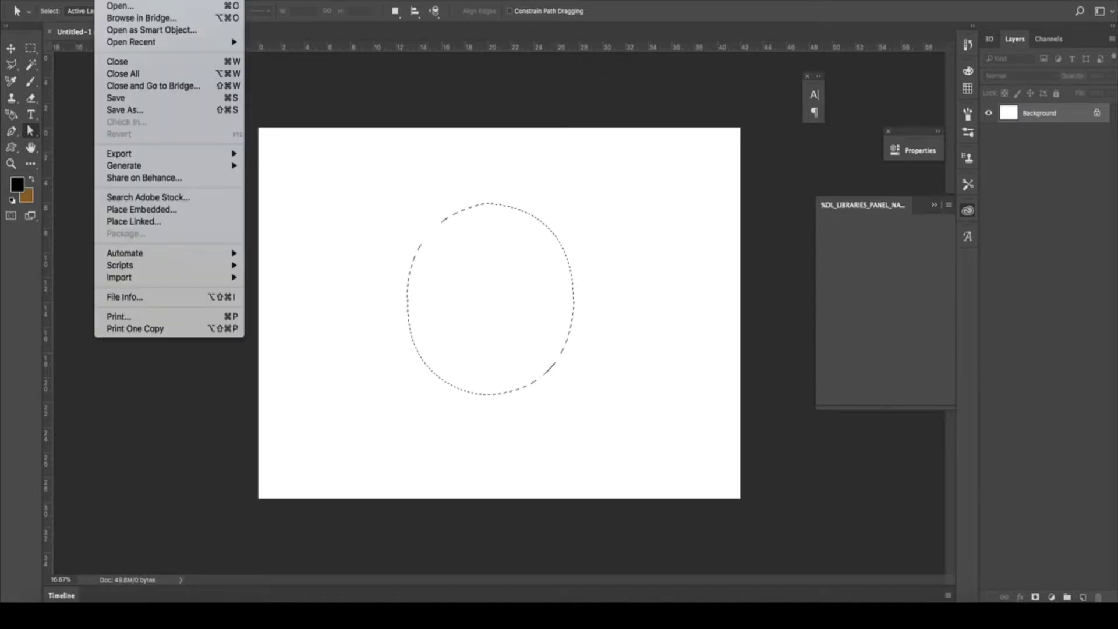
pyautogui.click(158, 17)
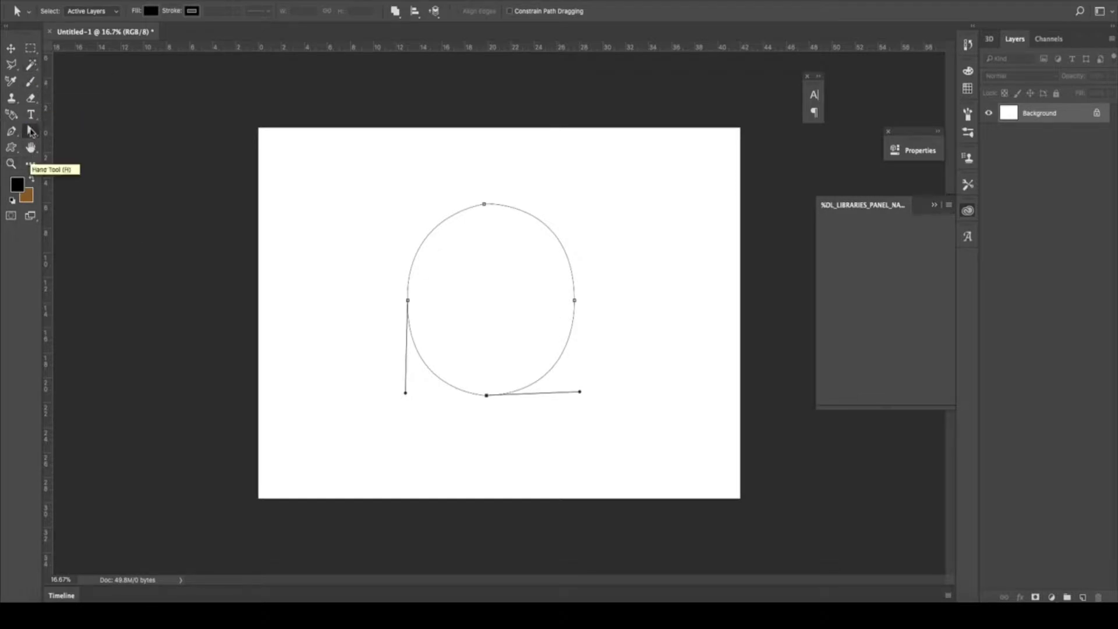
pyautogui.moveTo(31, 131); pyautogui.dragTo(69, 132)
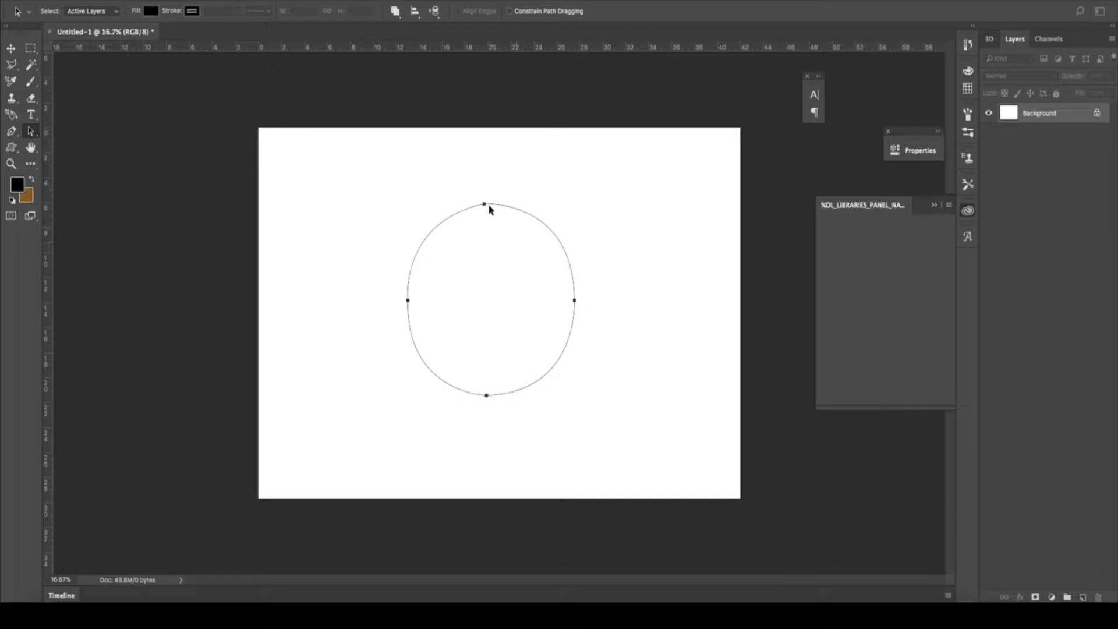
pyautogui.moveTo(489, 209); pyautogui.dragTo(383, 210)
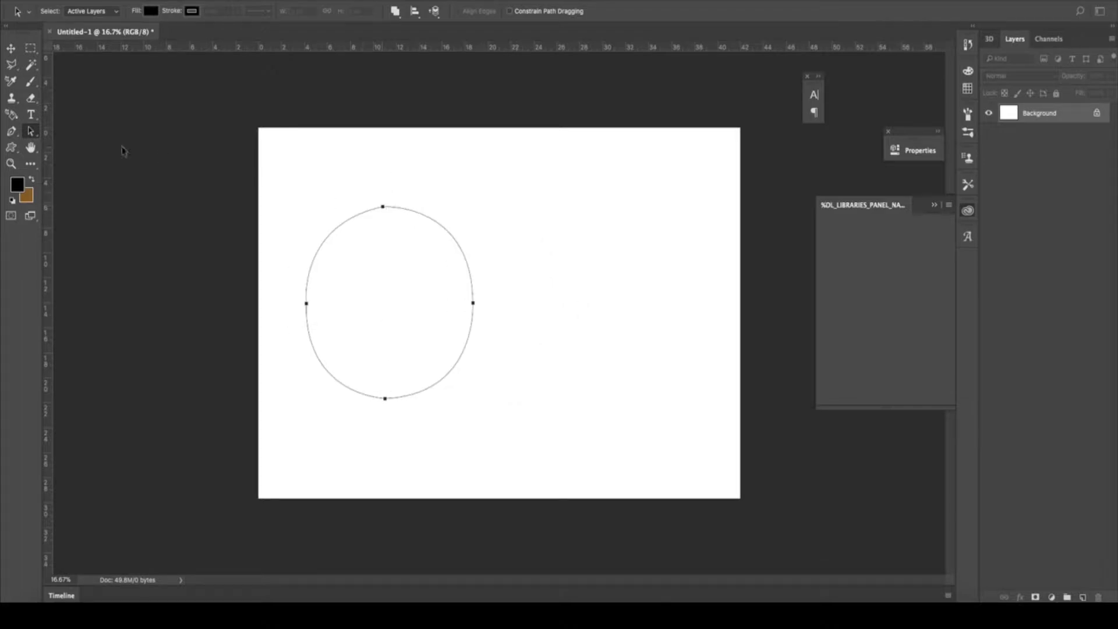
# Duplicate the circle path to the right, then delete both circles
pyautogui.moveTo(31, 131); pyautogui.dragTo(70, 125)
pyautogui.keyDown('alt'); pyautogui.moveTo(383, 210); pyautogui.dragTo(559, 209); pyautogui.keyUp('alt')
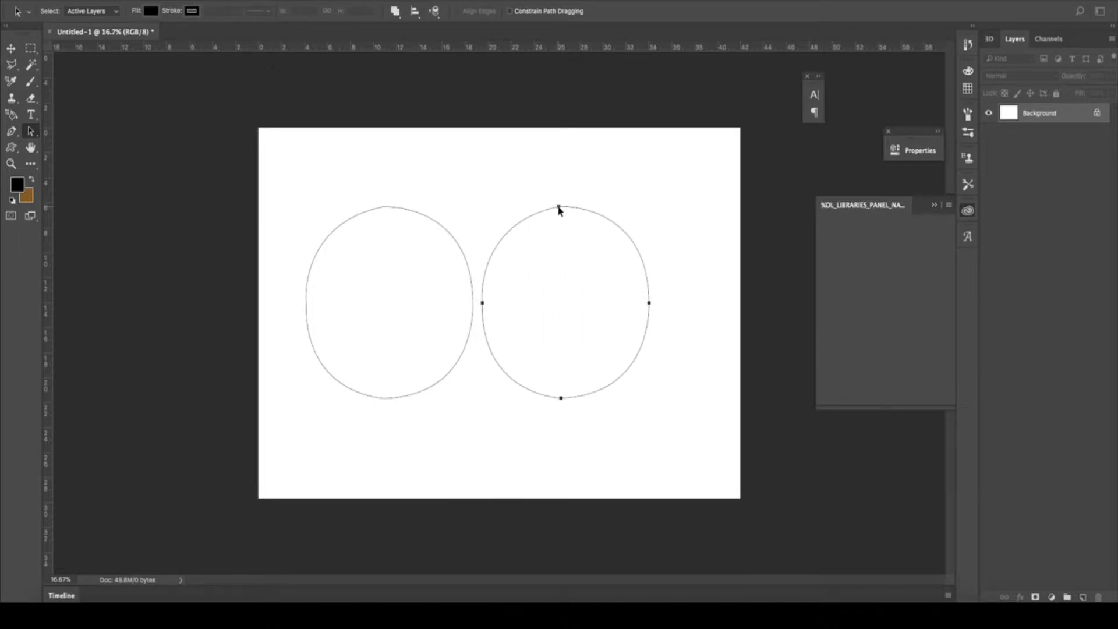
pyautogui.moveTo(685, 178); pyautogui.dragTo(272, 452)
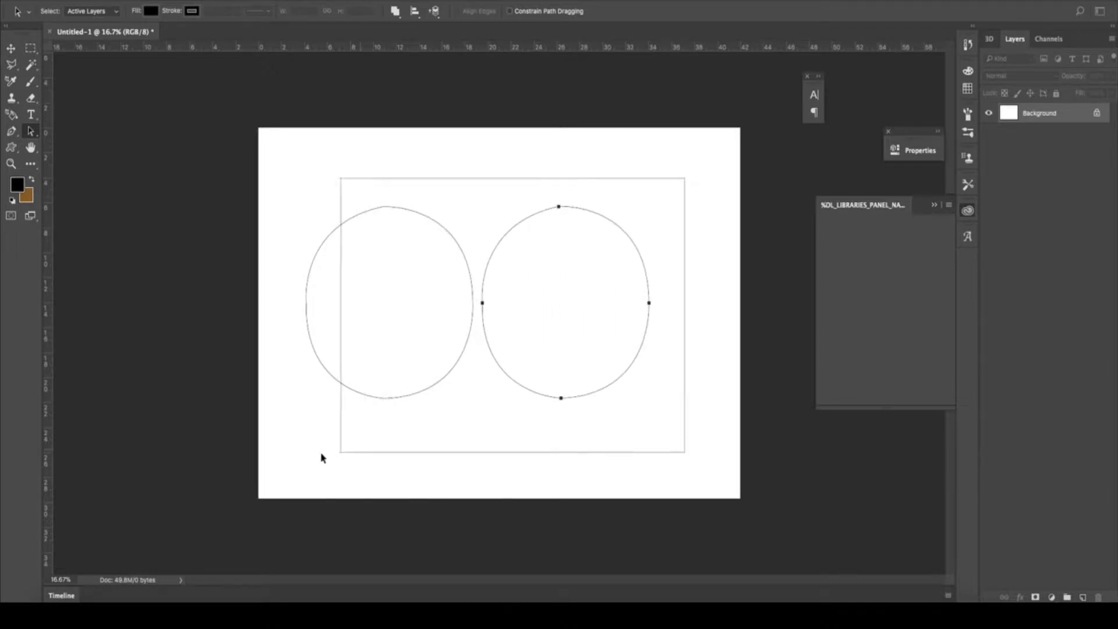
pyautogui.press('Delete')
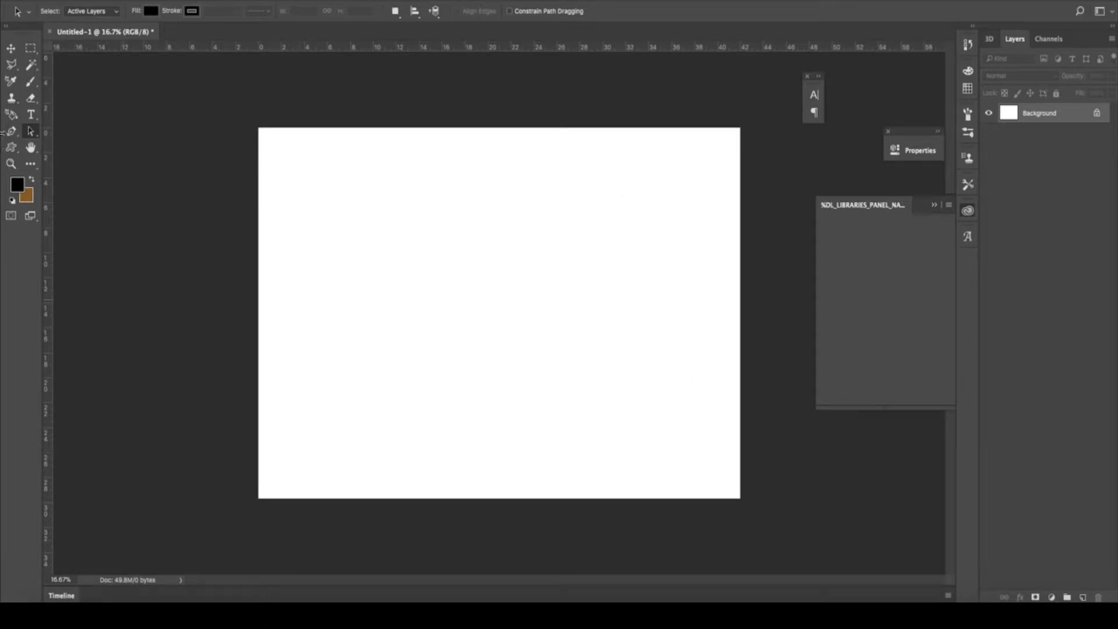
# Draw a C-shaped half-circle path and Alt-drag a copy to its left
pyautogui.click(11, 132)
pyautogui.click(495, 207)
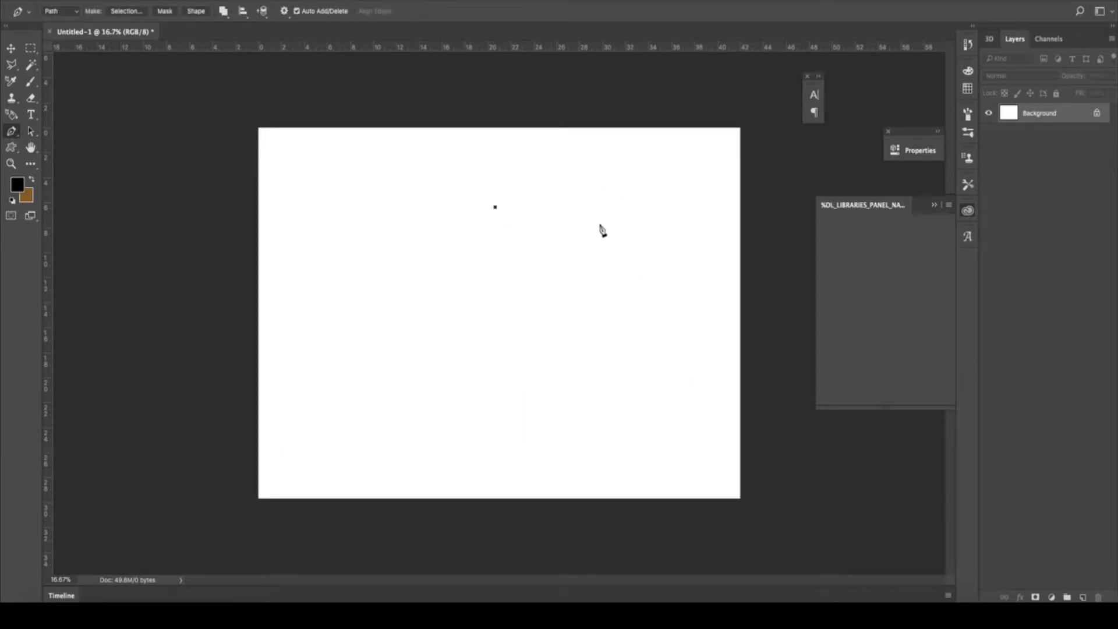
pyautogui.moveTo(603, 231); pyautogui.dragTo(652, 276)
pyautogui.moveTo(564, 402); pyautogui.dragTo(482, 406)
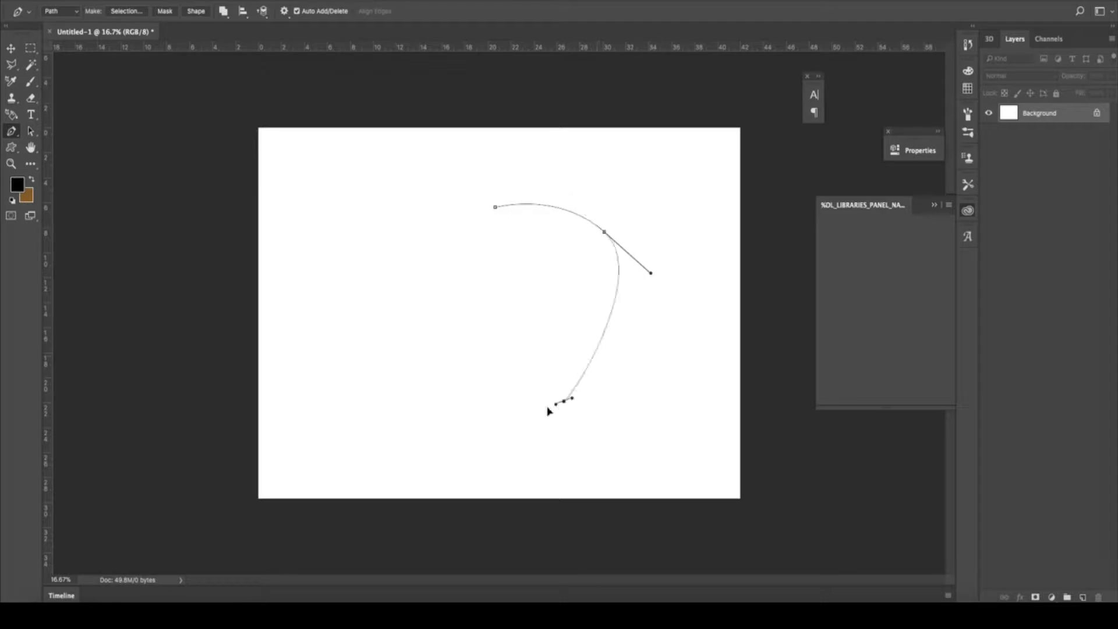
pyautogui.click(494, 397)
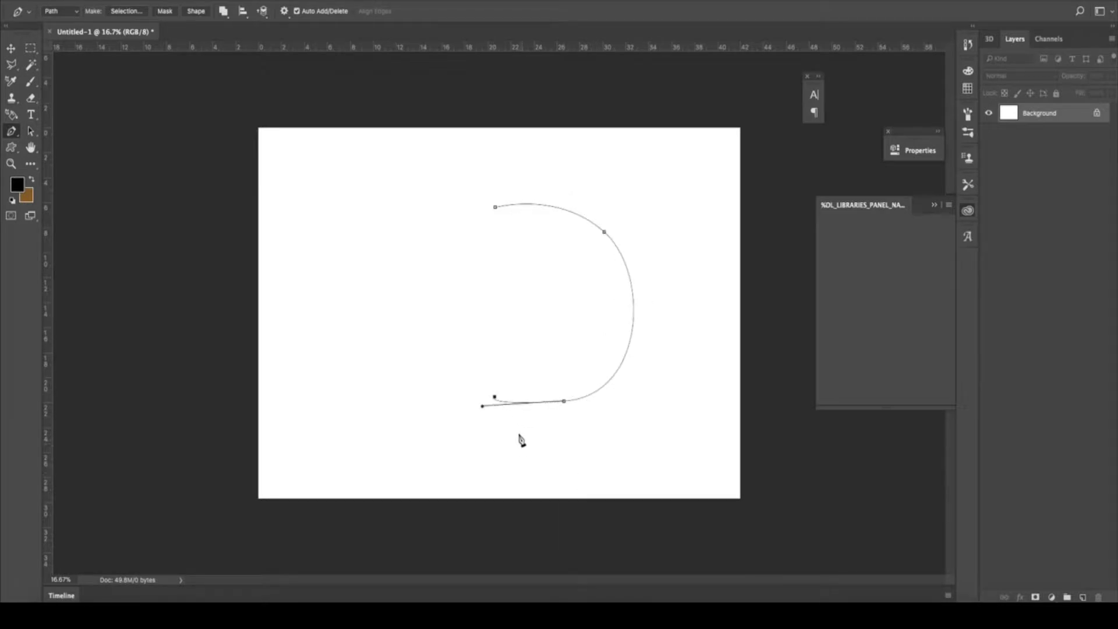
pyautogui.click(32, 132)
pyautogui.moveTo(590, 227); pyautogui.dragTo(434, 229)
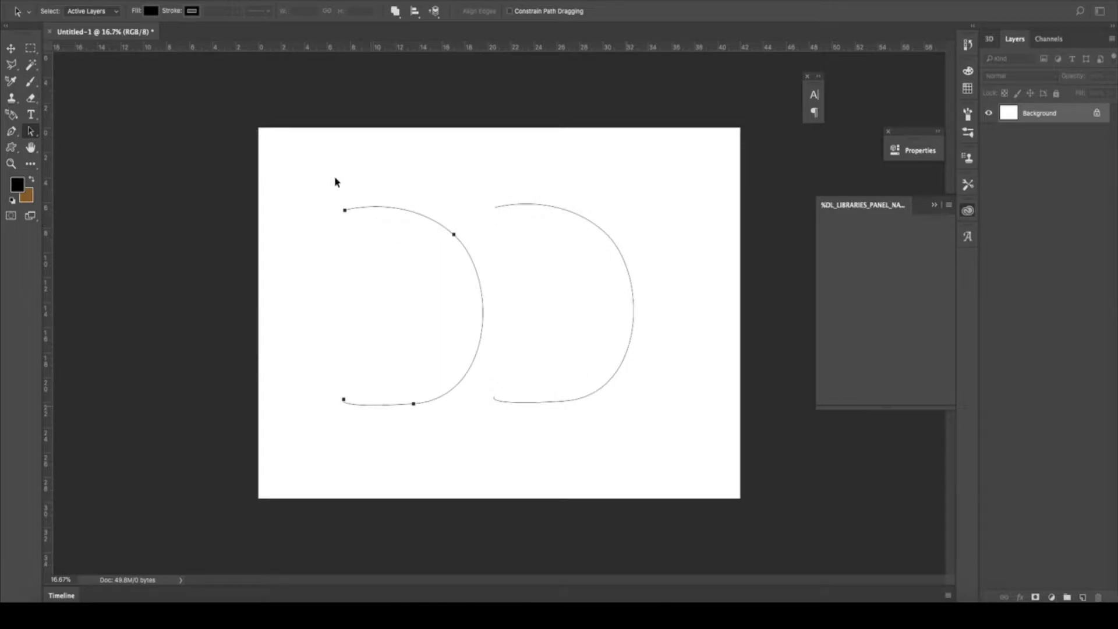
pyautogui.click(137, 1)
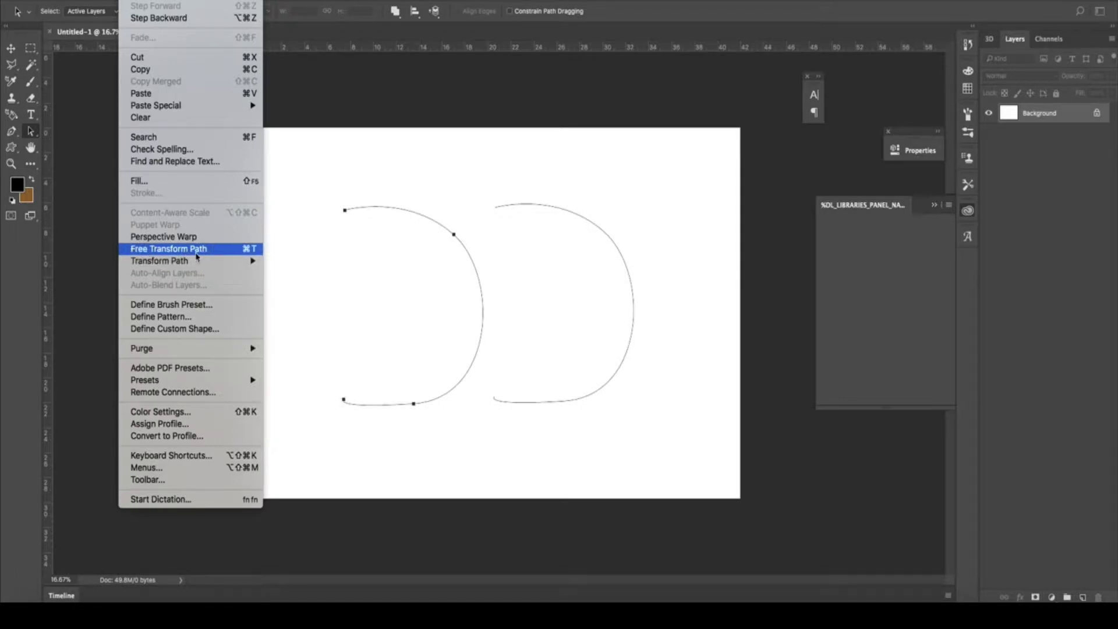
# Flip the left half-circle horizontally and join it to the right half, committing the transform
pyautogui.click(196, 254)
pyautogui.rightClick(414, 280)
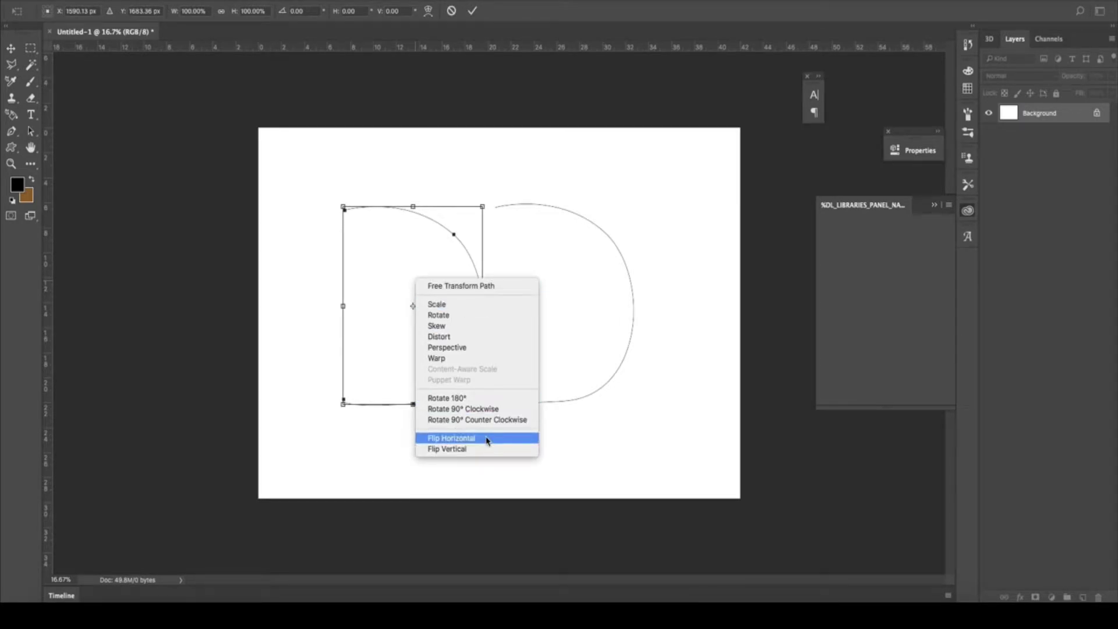
pyautogui.click(488, 439)
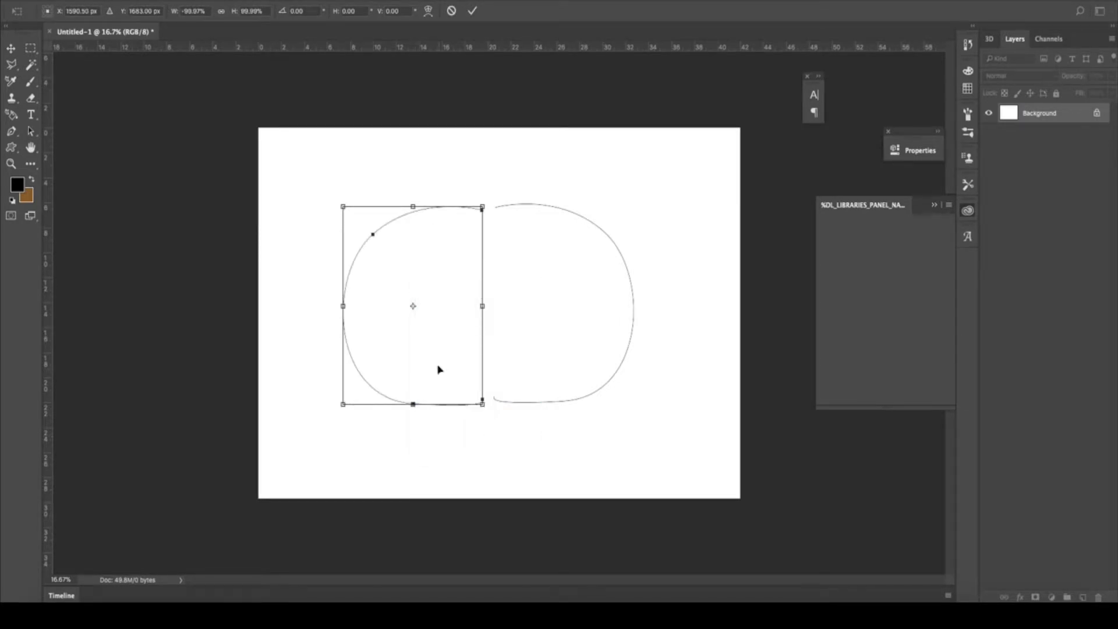
pyautogui.moveTo(439, 369); pyautogui.dragTo(449, 367)
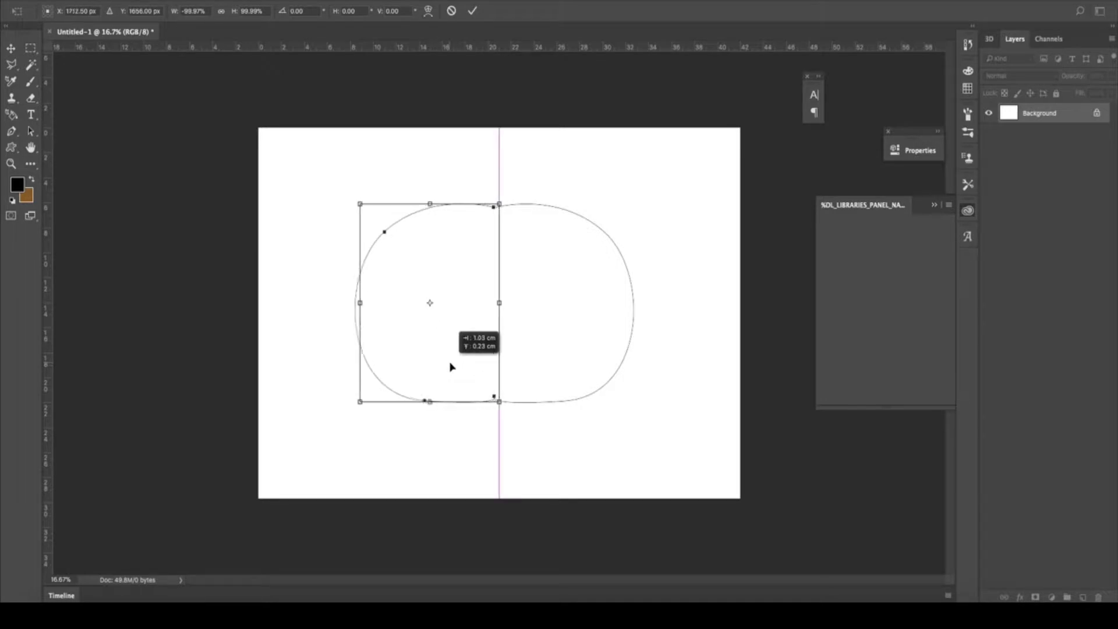
pyautogui.moveTo(449, 367); pyautogui.dragTo(449, 366)
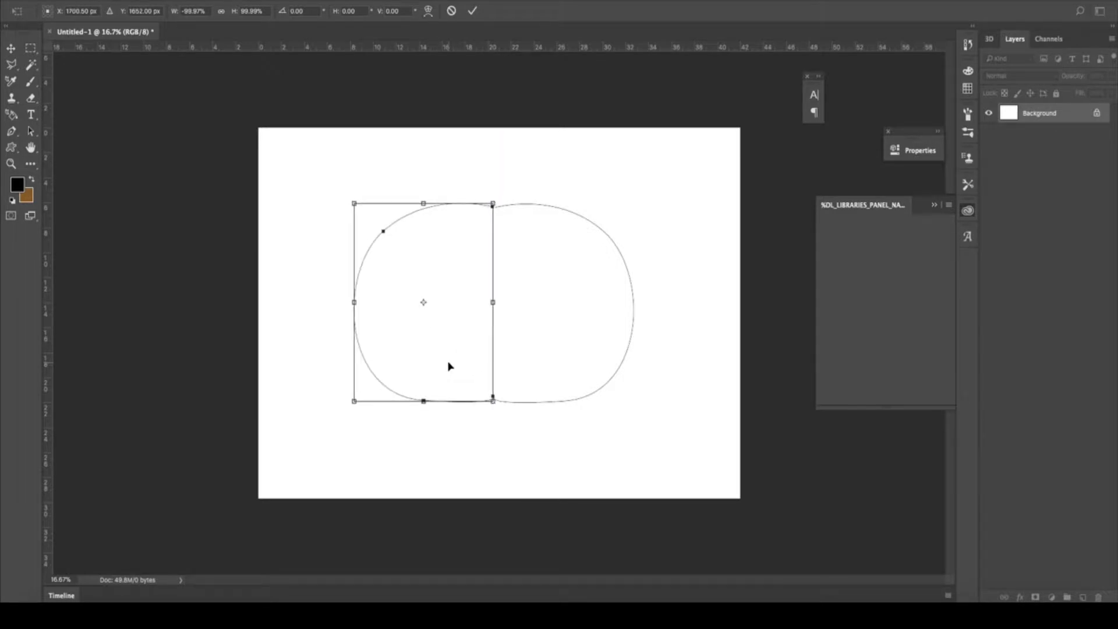
pyautogui.press('Return')
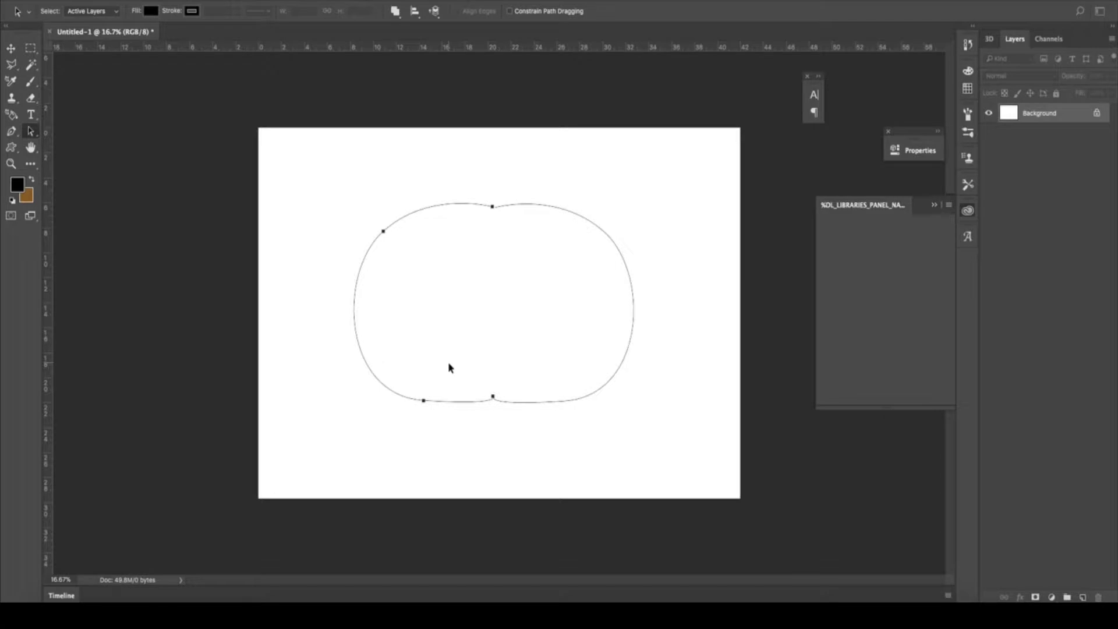
# Make a selection from the joined path, then step back to keep it as a path
pyautogui.rightClick(550, 281)
pyautogui.click(597, 335)
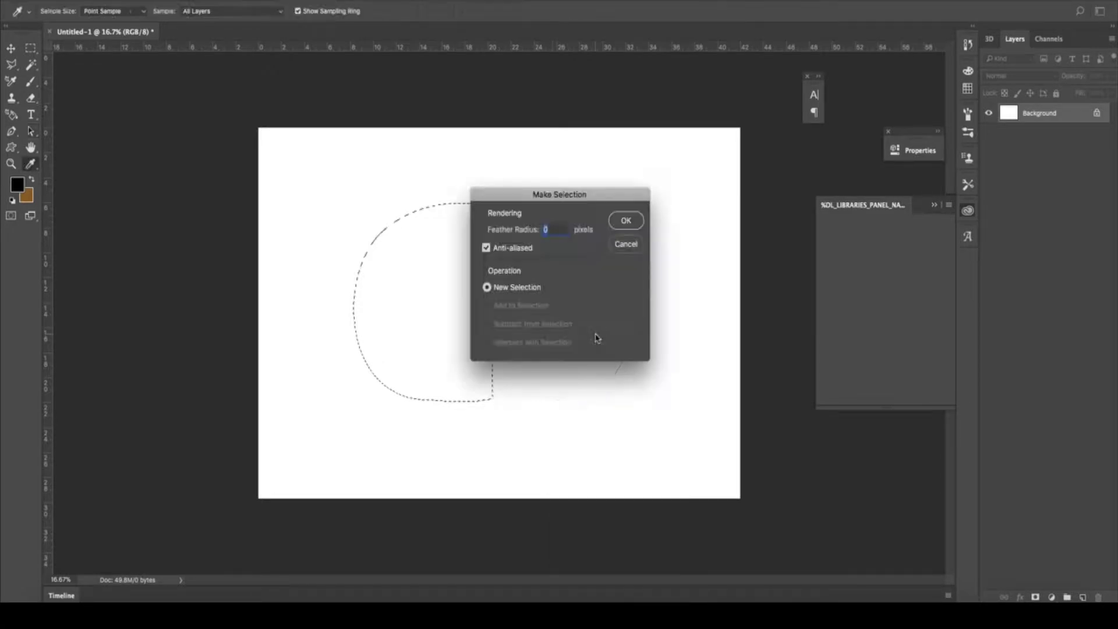
pyautogui.press('Return')
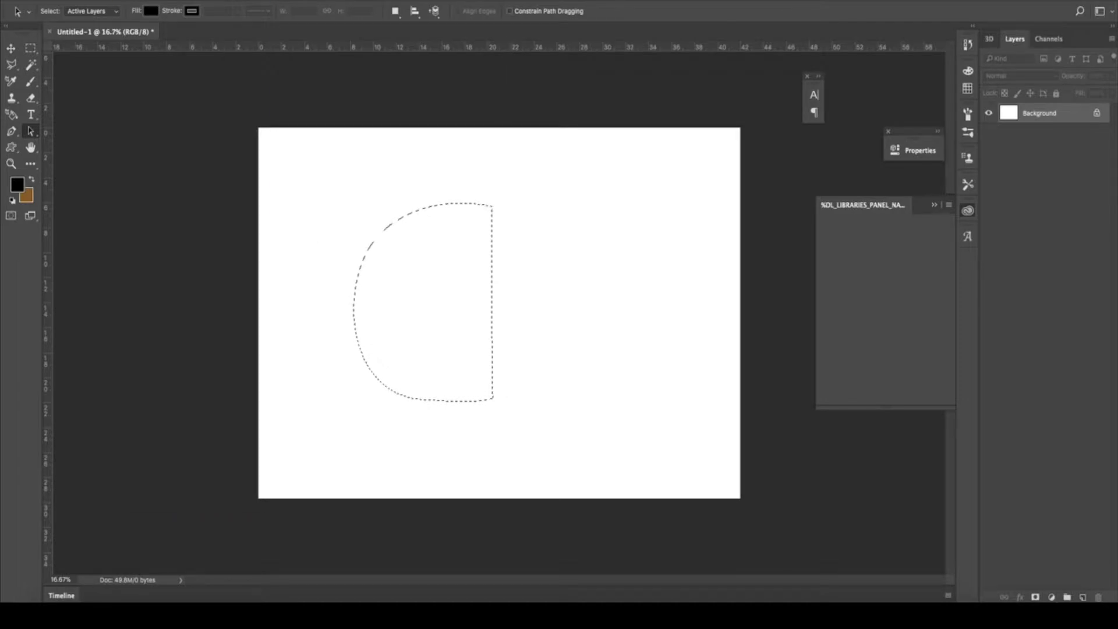
pyautogui.click(132, 1)
pyautogui.click(159, 17)
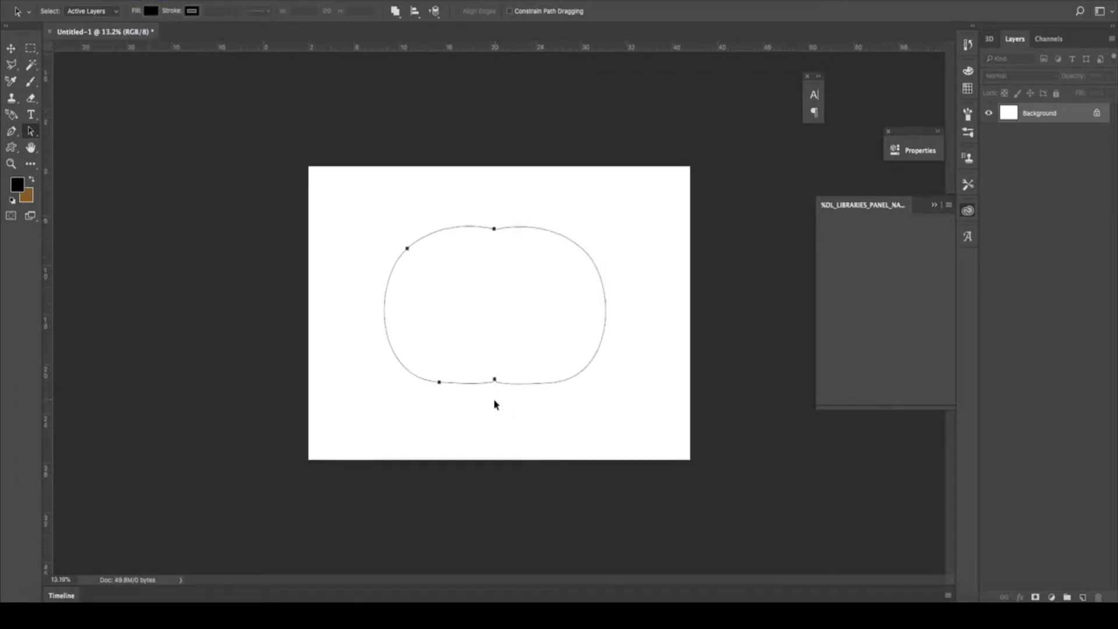
# Zoom in to add a Pen anchor at the bottom-middle join, then zoom back out
pyautogui.scroll(5, 494, 402)
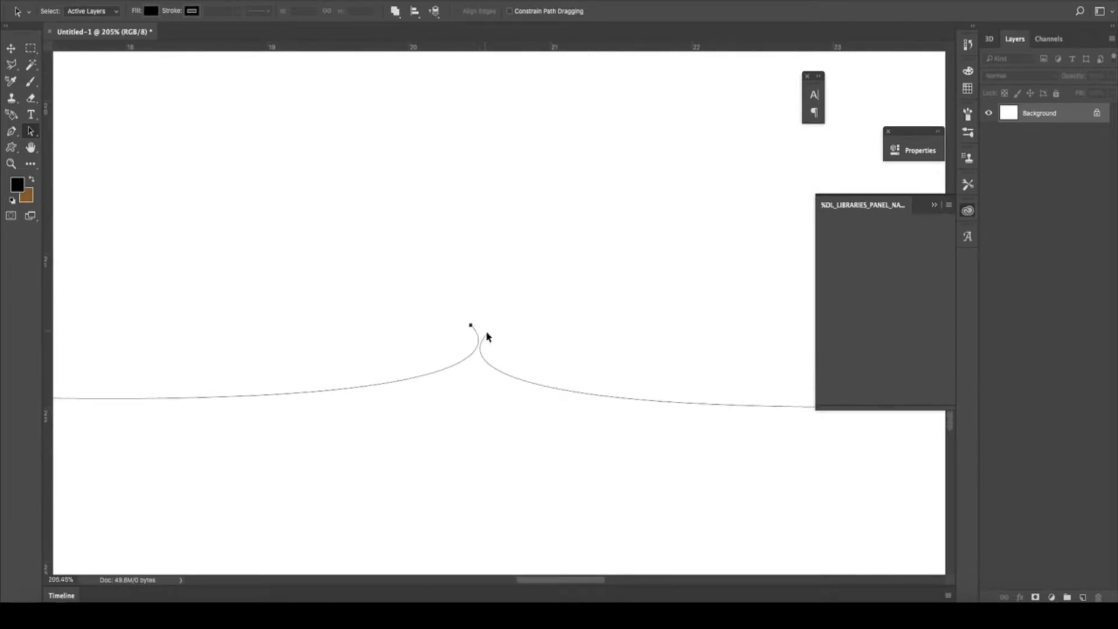
pyautogui.click(12, 132)
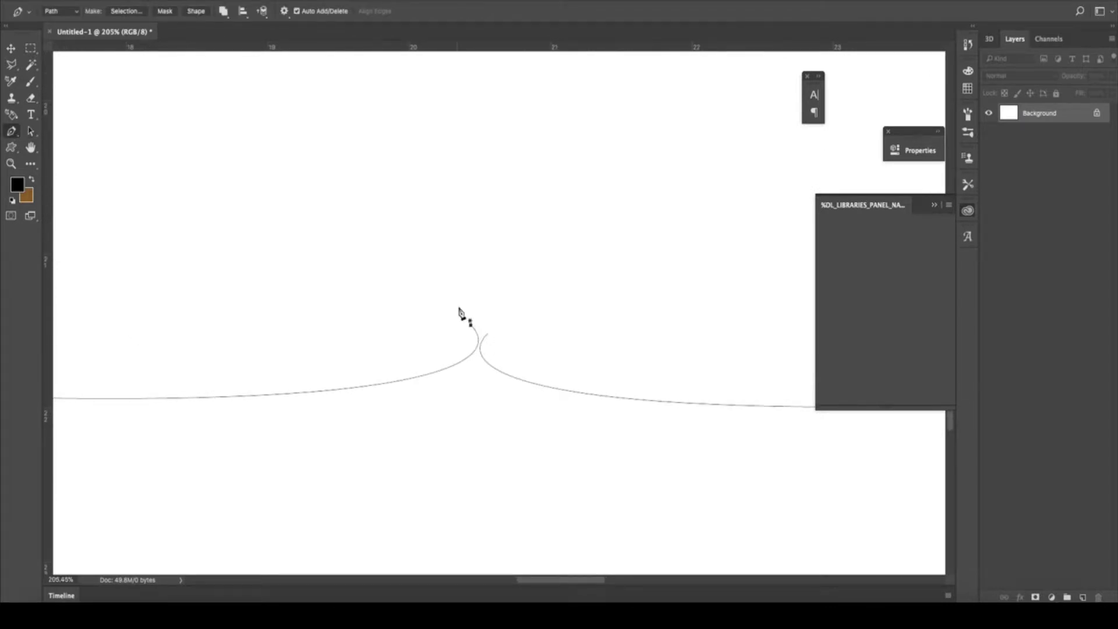
pyautogui.click(487, 341)
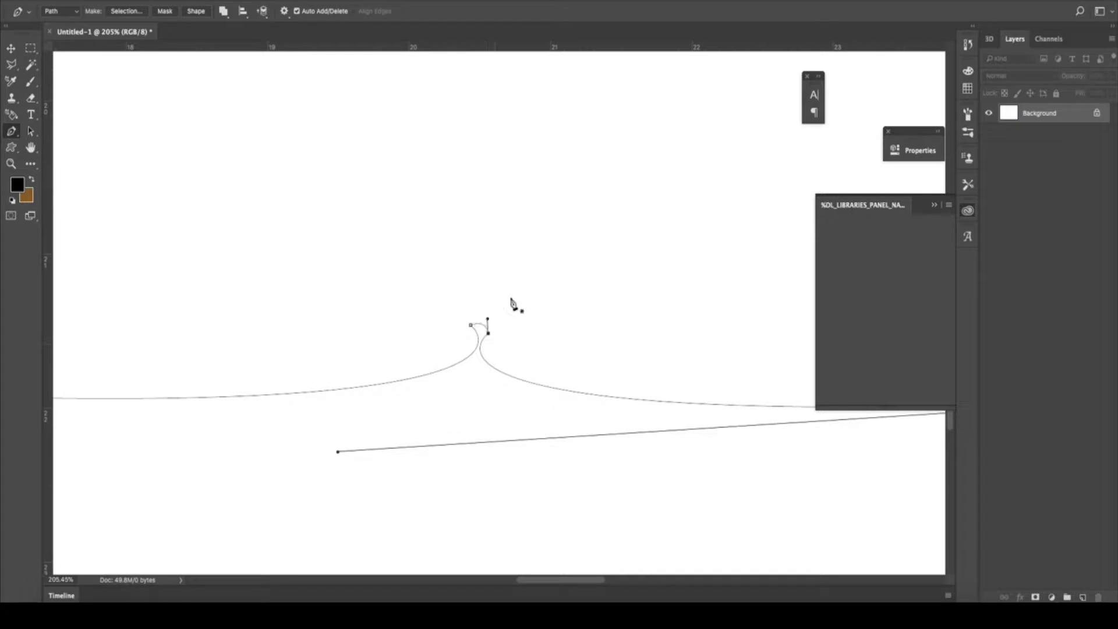
pyautogui.moveTo(511, 305)
pyautogui.mouseDown()
pyautogui.moveTo(495, 539)
pyautogui.moveTo(509, 486)
pyautogui.mouseUp()
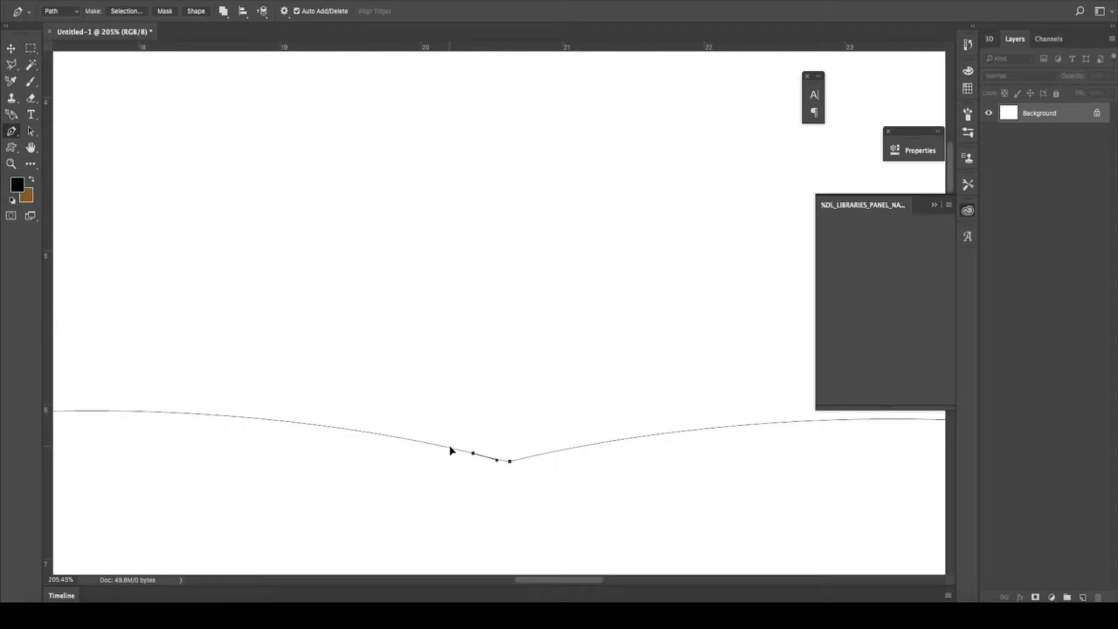
pyautogui.scroll(-1, 573, 447)
pyautogui.scroll(-3, 573, 447)
pyautogui.scroll(-3, 576, 452)
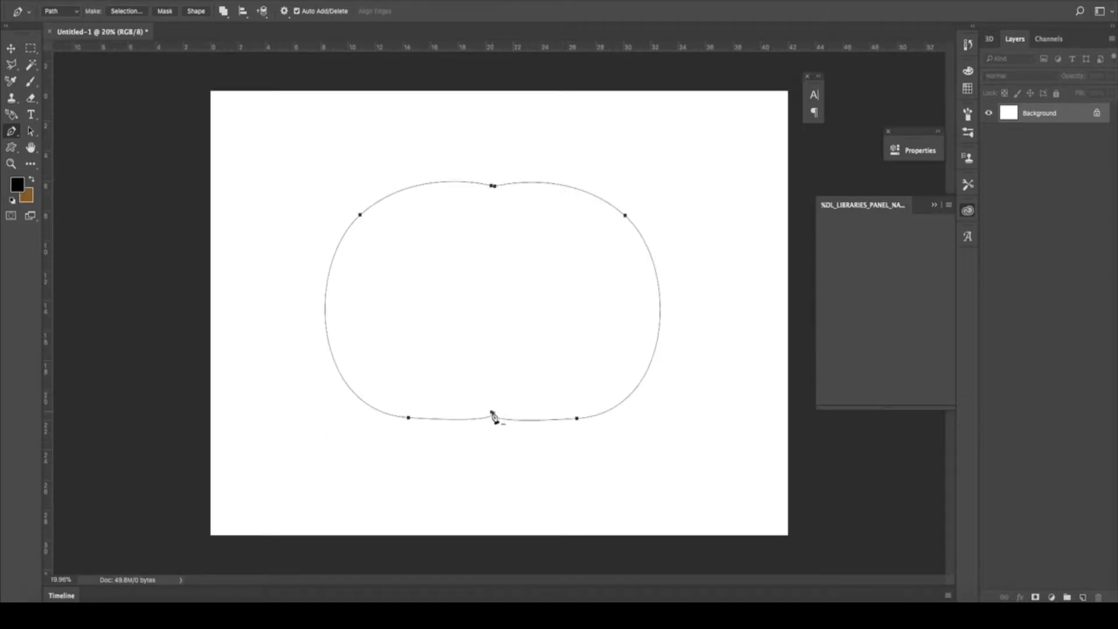
# Turn the closed path into a selection, then deselect it
pyautogui.rightClick(493, 416)
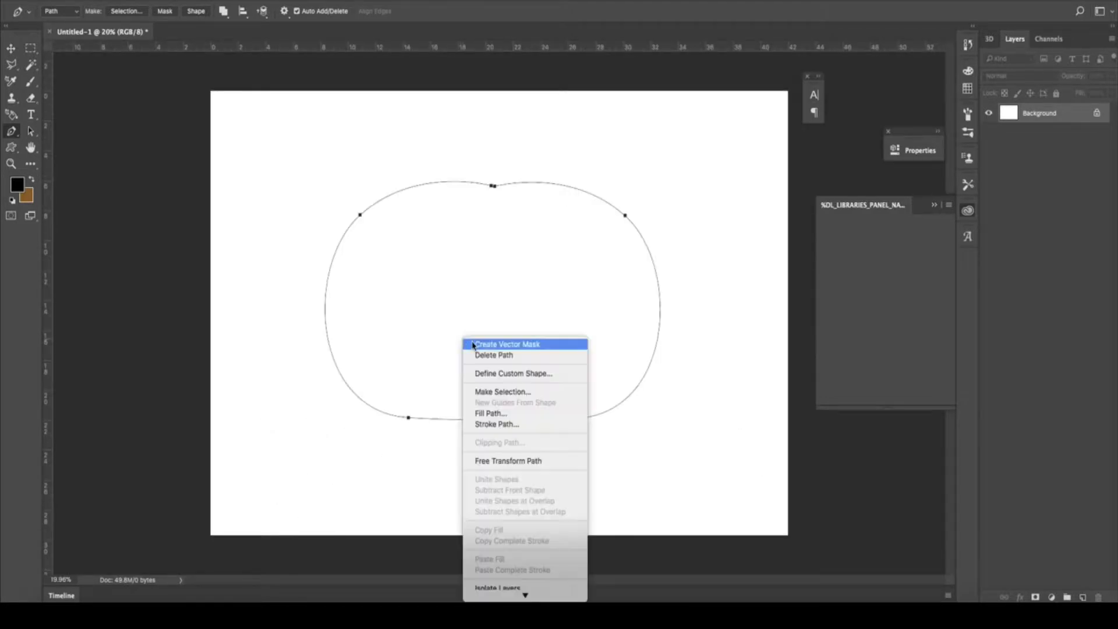
pyautogui.click(519, 390)
pyautogui.press('Return')
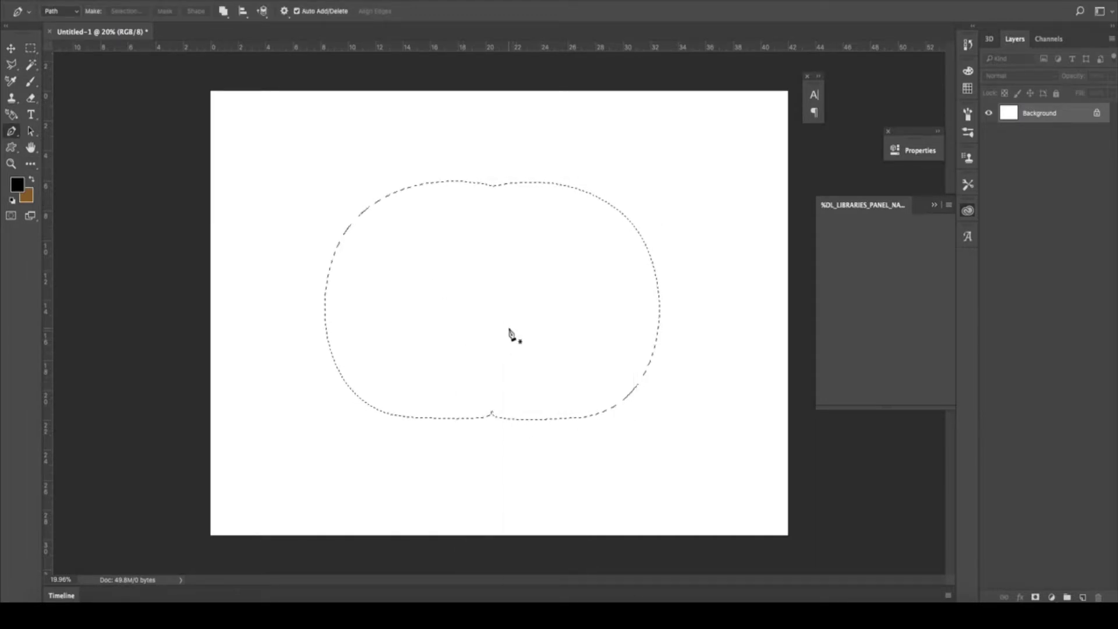
pyautogui.rightClick(503, 324)
pyautogui.press('Escape')
pyautogui.press('m')
pyautogui.click(500, 328)
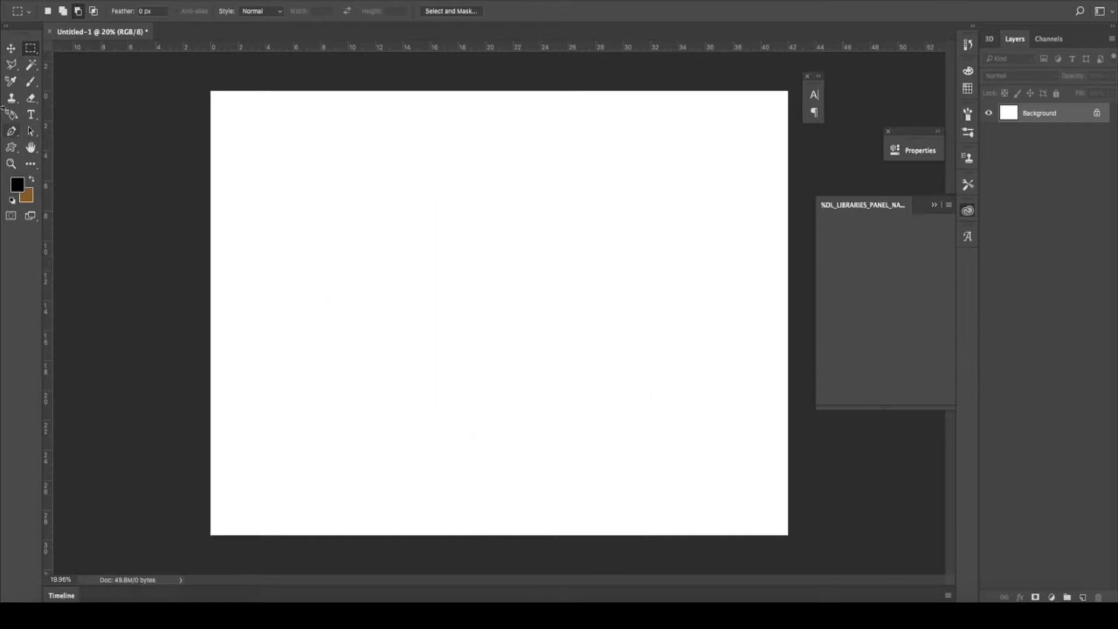
pyautogui.rightClick(14, 134)
# Draw a new open pen path with a starting anchor and three curved anchors
pyautogui.click(52, 129)
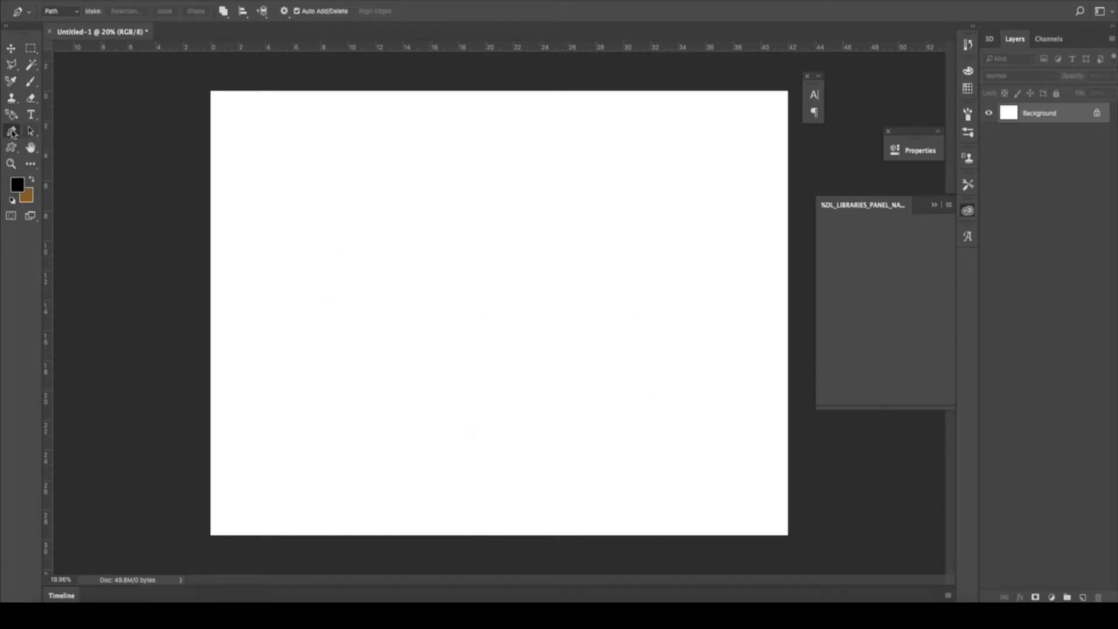
pyautogui.click(380, 228)
pyautogui.moveTo(542, 196); pyautogui.dragTo(563, 191)
pyautogui.moveTo(634, 362); pyautogui.dragTo(654, 402)
pyautogui.moveTo(455, 428); pyautogui.dragTo(424, 412)
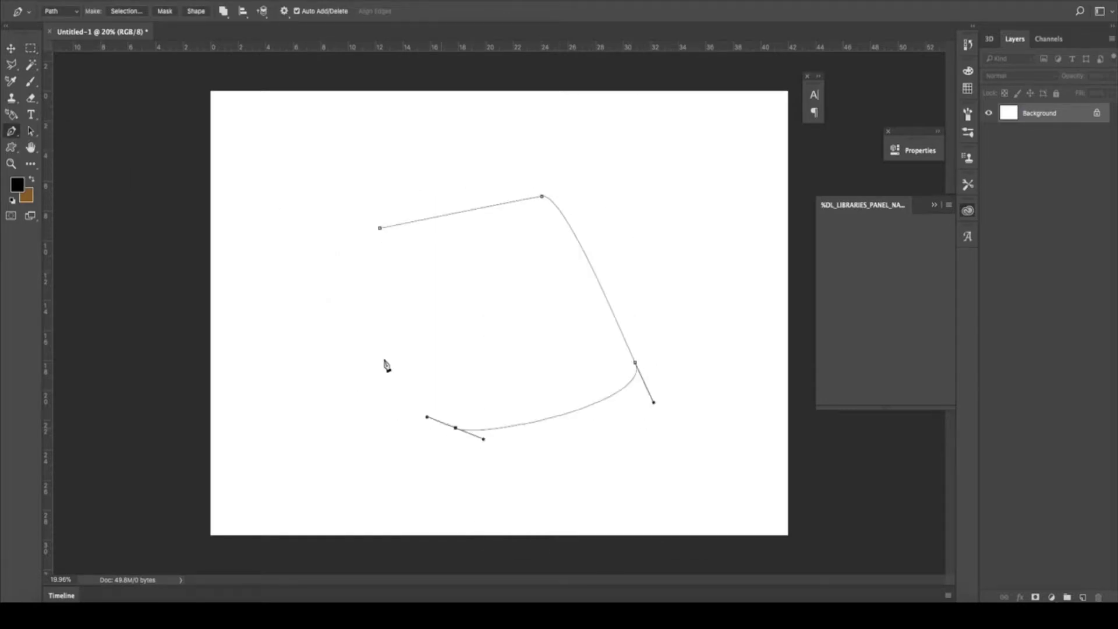
# Add freehand loops with the Freeform Pen and make a selection, then undo both
pyautogui.rightClick(13, 130)
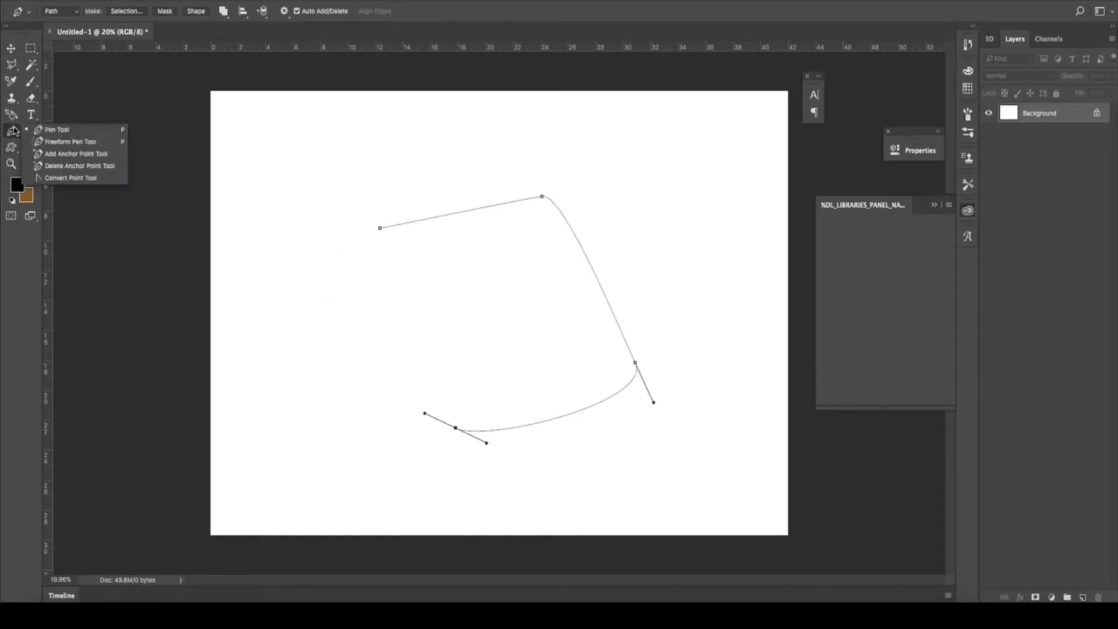
pyautogui.click(69, 143)
pyautogui.moveTo(380, 230)
pyautogui.mouseDown()
pyautogui.moveTo(344, 238)
pyautogui.moveTo(314, 283)
pyautogui.moveTo(343, 296)
pyautogui.moveTo(330, 299)
pyautogui.moveTo(361, 317)
pyautogui.moveTo(461, 430)
pyautogui.mouseUp()
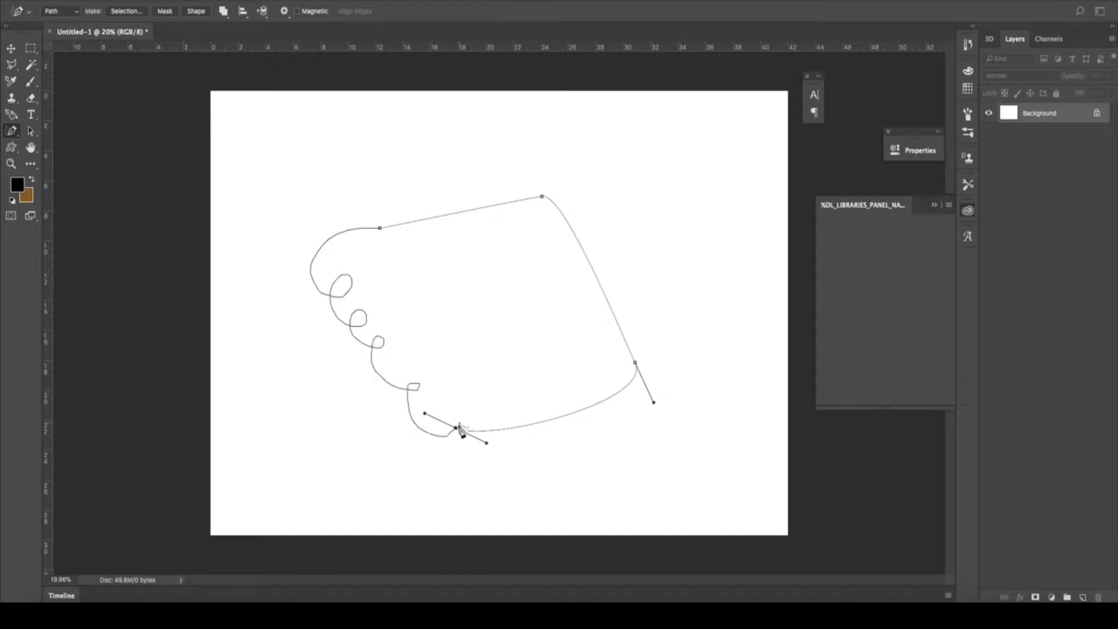
pyautogui.rightClick(370, 215)
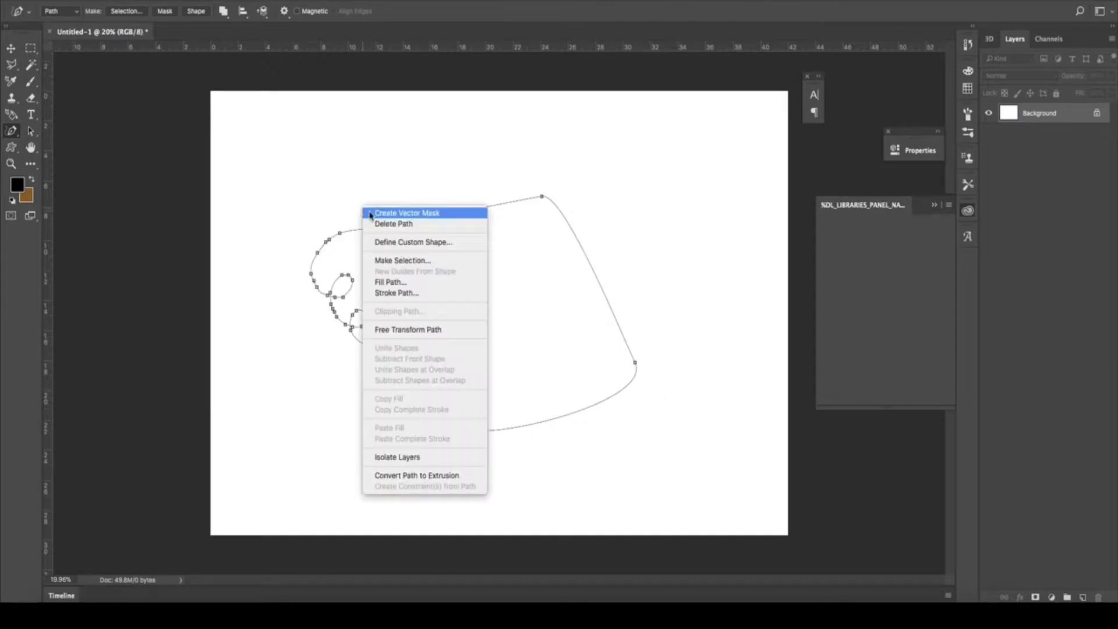
pyautogui.click(401, 260)
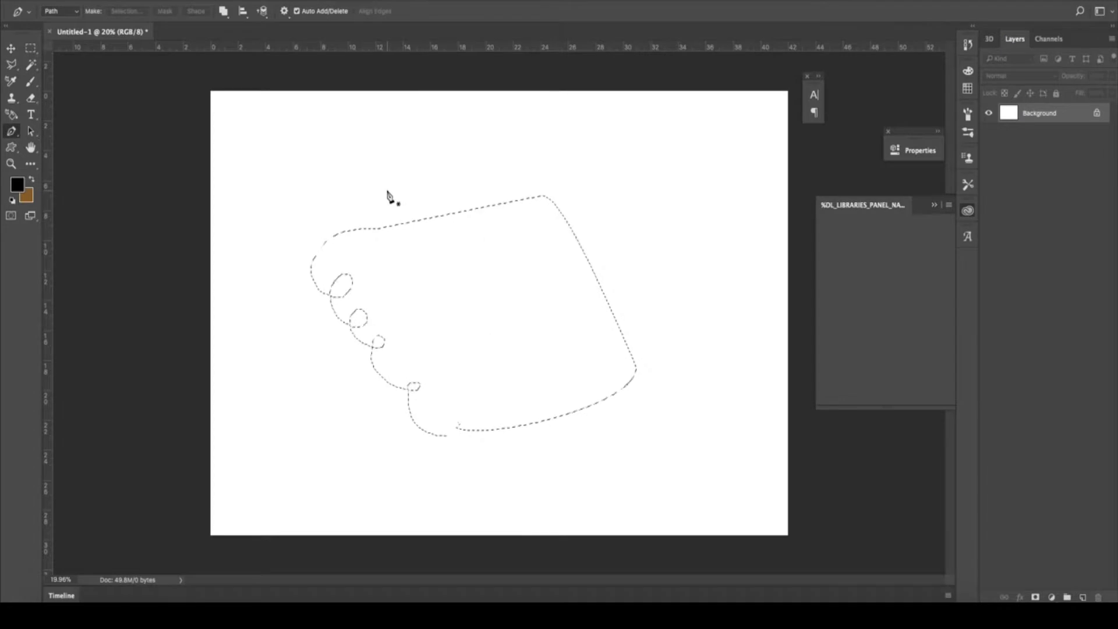
pyautogui.click(132, 2)
pyautogui.click(131, 1)
pyautogui.click(130, 17)
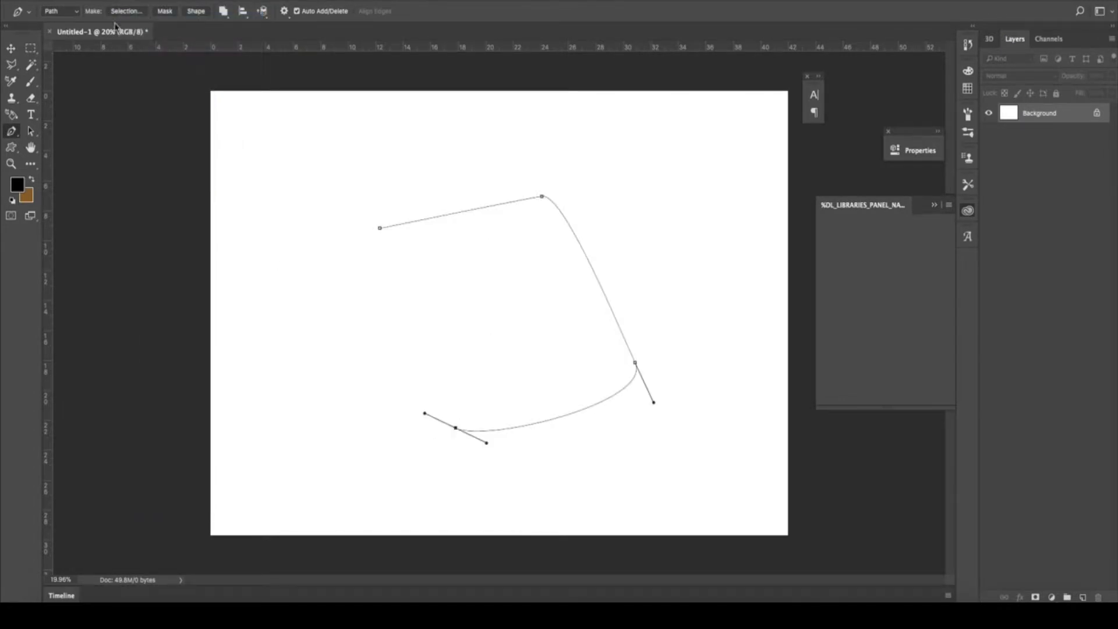
# Add anchor points to the path's top and right segments and bulge them outward
pyautogui.rightClick(11, 132)
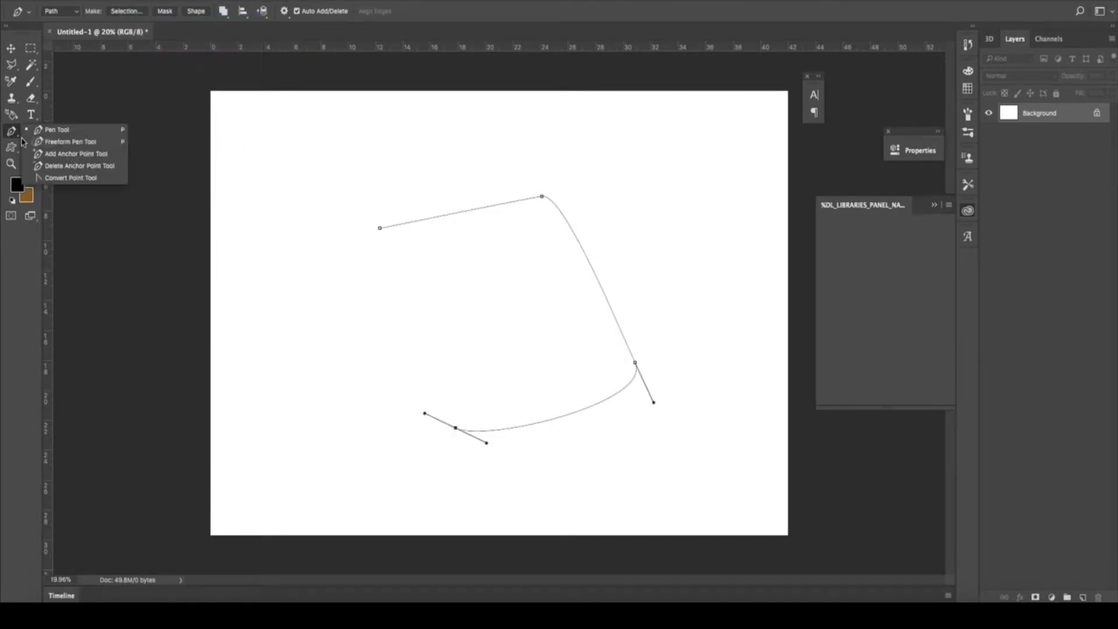
pyautogui.click(69, 153)
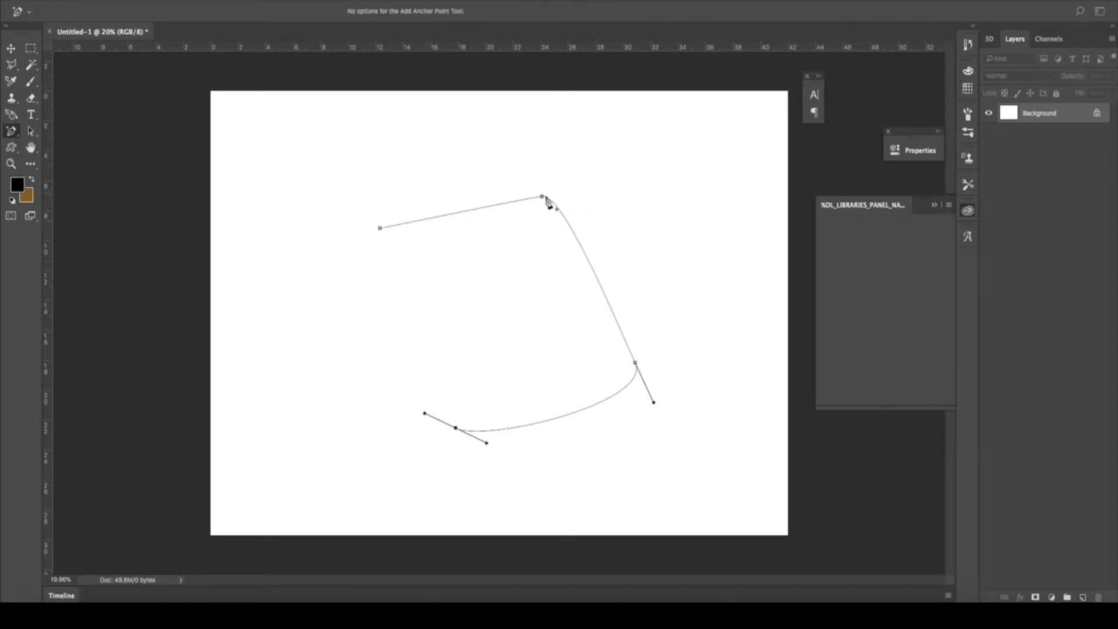
pyautogui.click(462, 213)
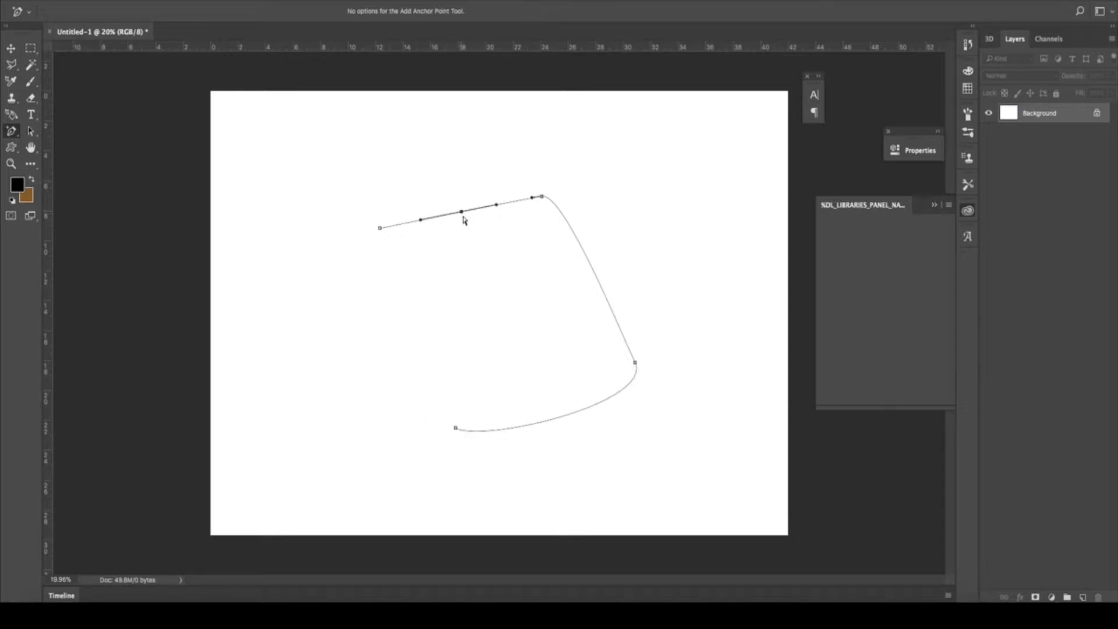
pyautogui.moveTo(464, 216); pyautogui.dragTo(457, 185)
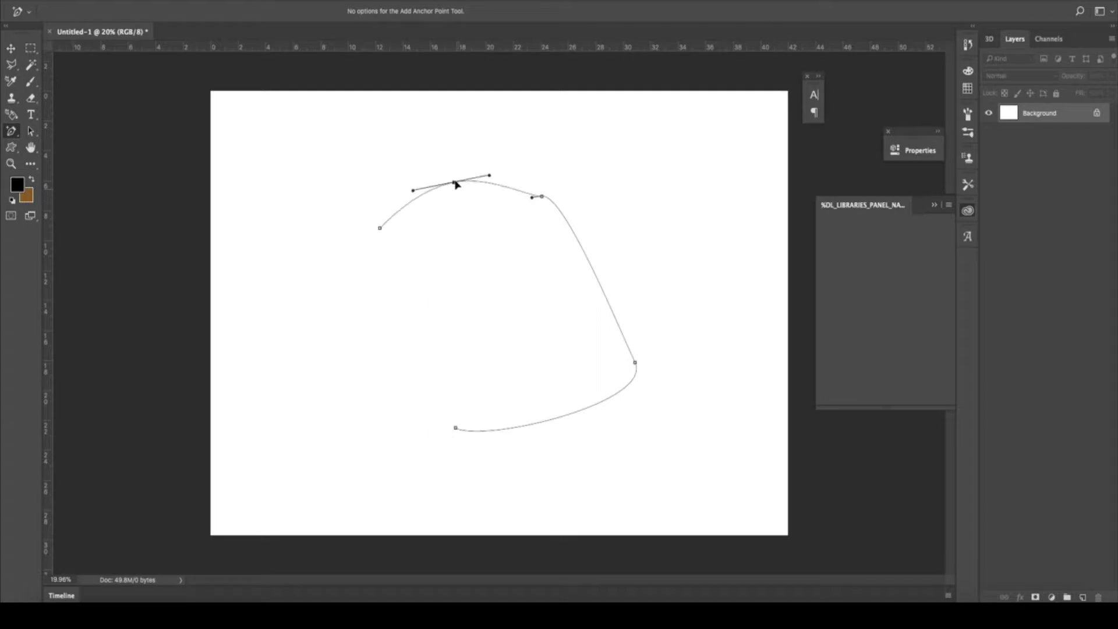
pyautogui.click(603, 291)
pyautogui.moveTo(603, 291); pyautogui.dragTo(644, 252)
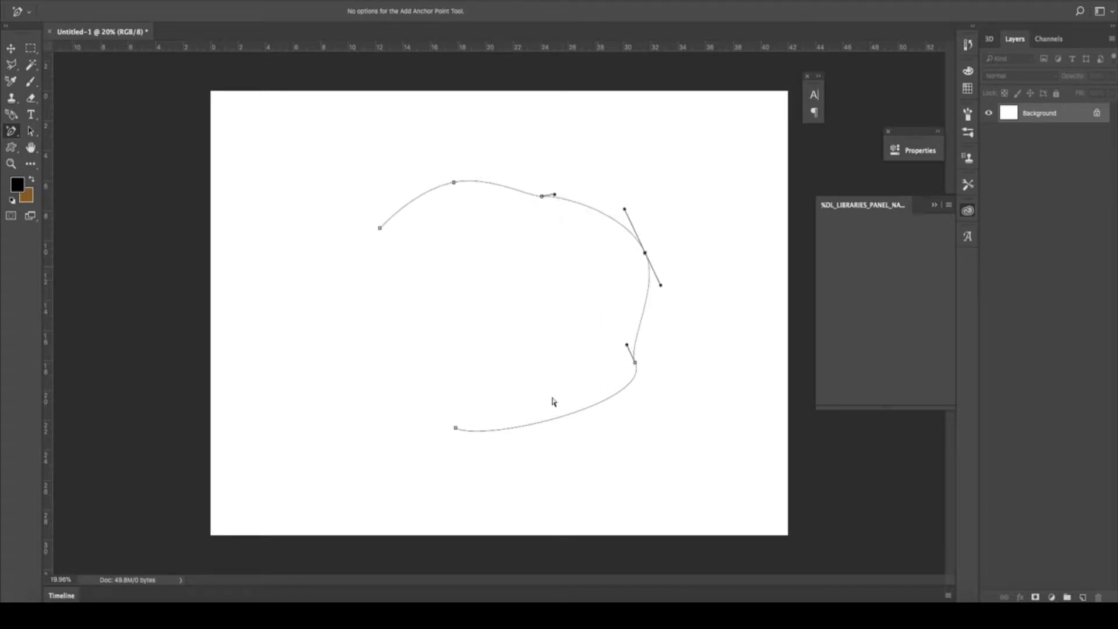
# Remove the extra anchor points from the top and right curves
pyautogui.rightClick(11, 131)
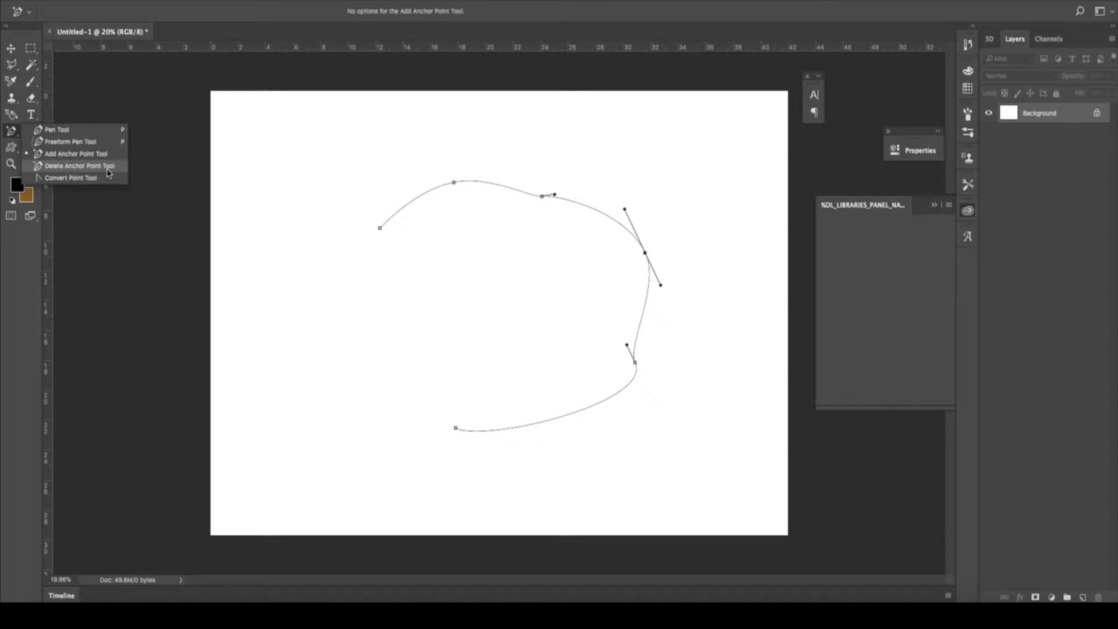
pyautogui.click(79, 166)
pyautogui.click(453, 182)
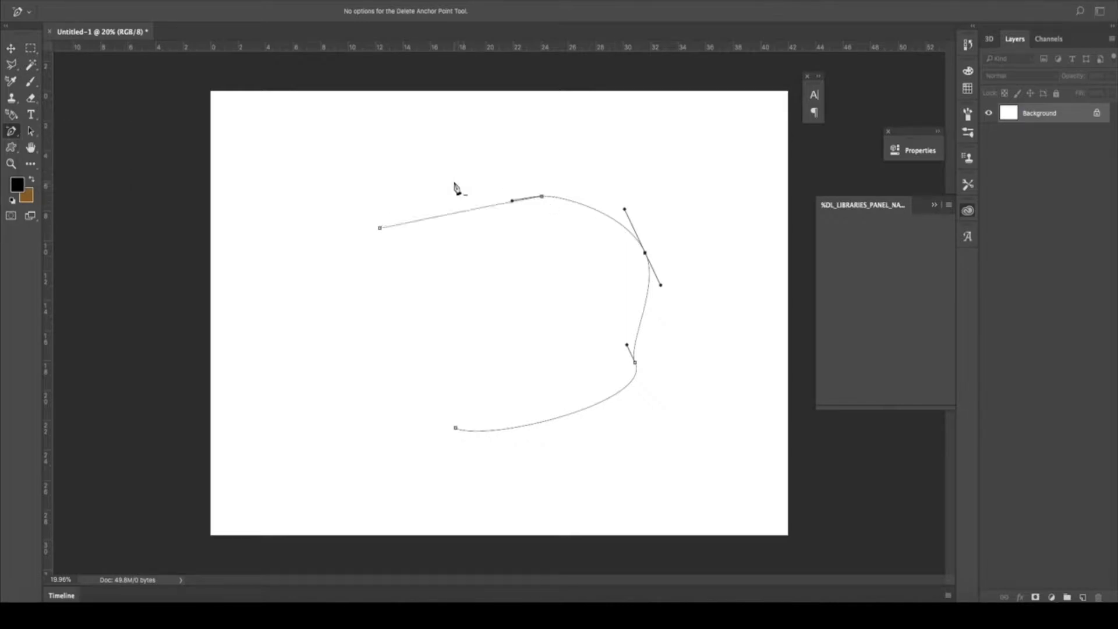
pyautogui.click(542, 196)
pyautogui.click(646, 257)
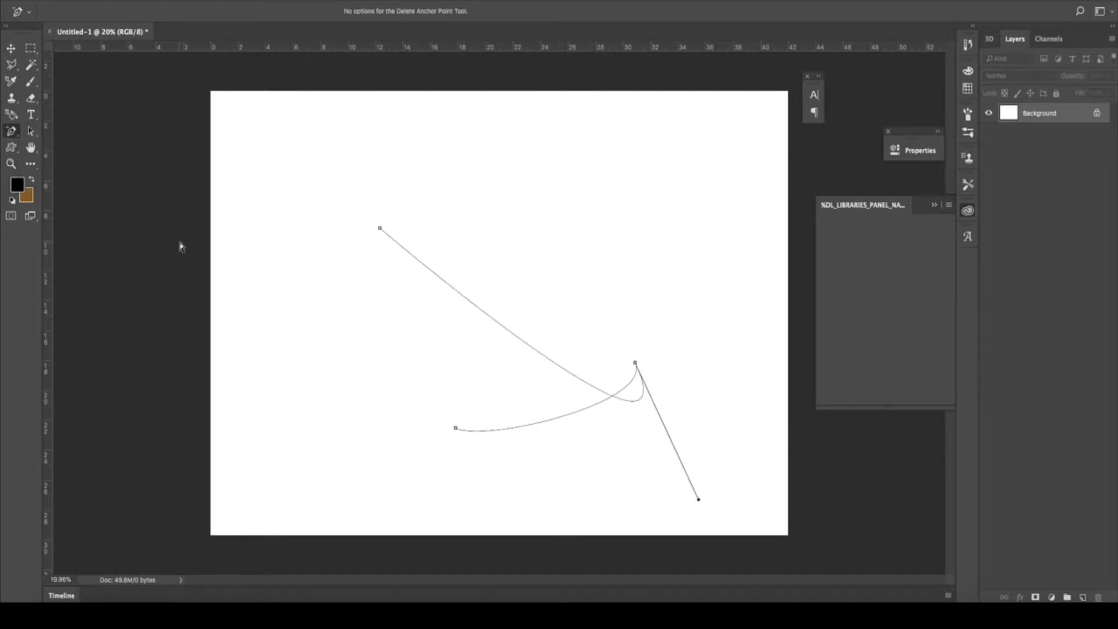
# Reshape the curves with the Convert Point Tool, then select and delete the whole path
pyautogui.rightClick(11, 131)
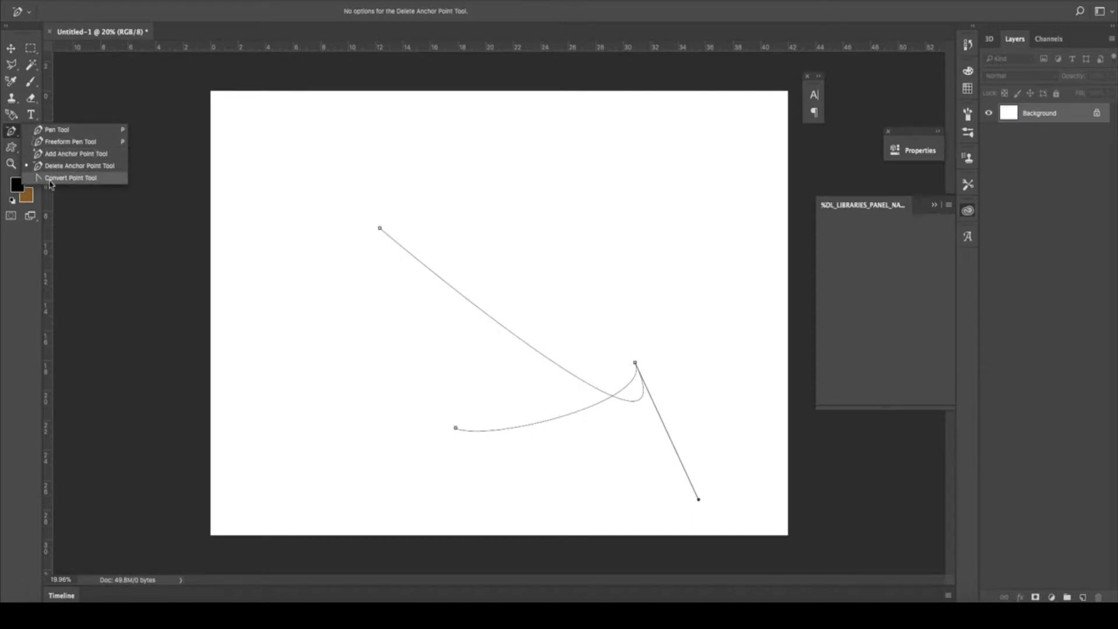
pyautogui.click(50, 179)
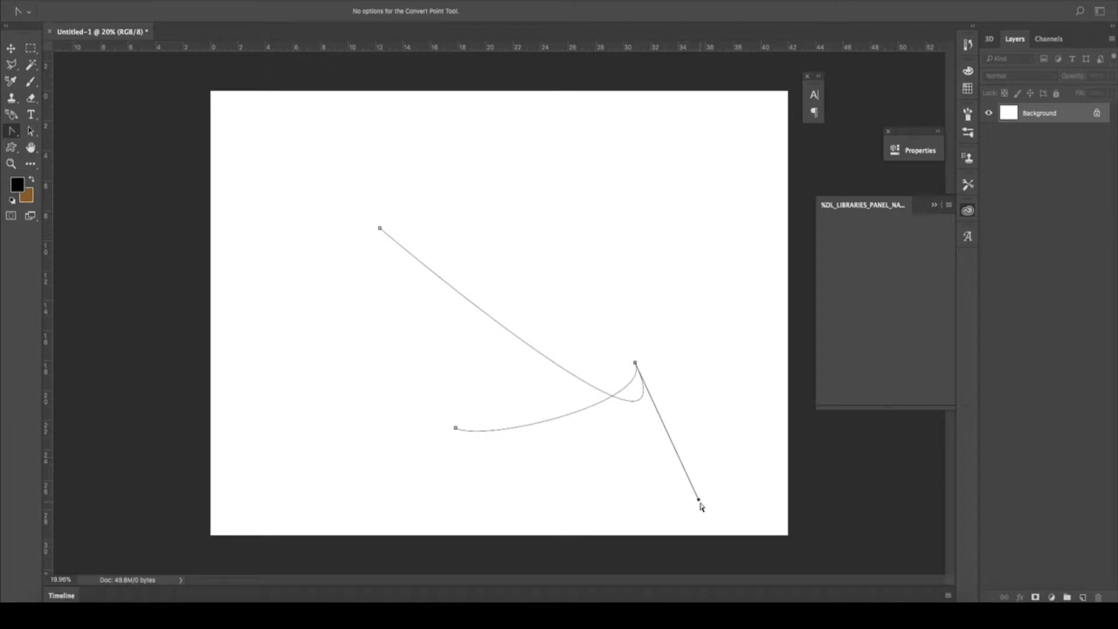
pyautogui.moveTo(698, 501); pyautogui.dragTo(580, 193)
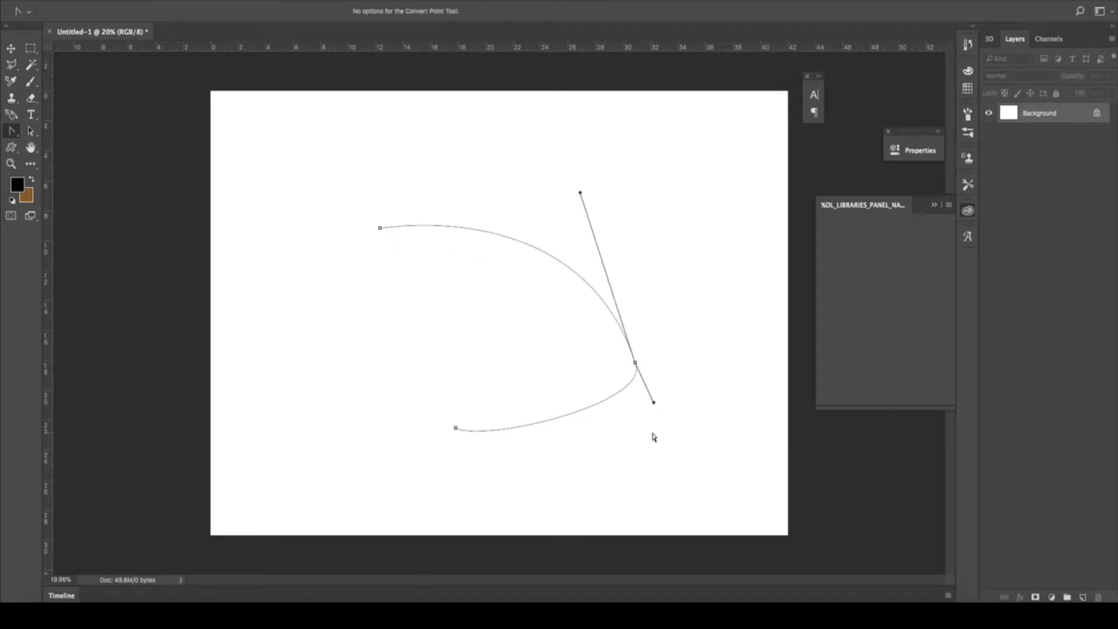
pyautogui.moveTo(653, 403); pyautogui.dragTo(606, 468)
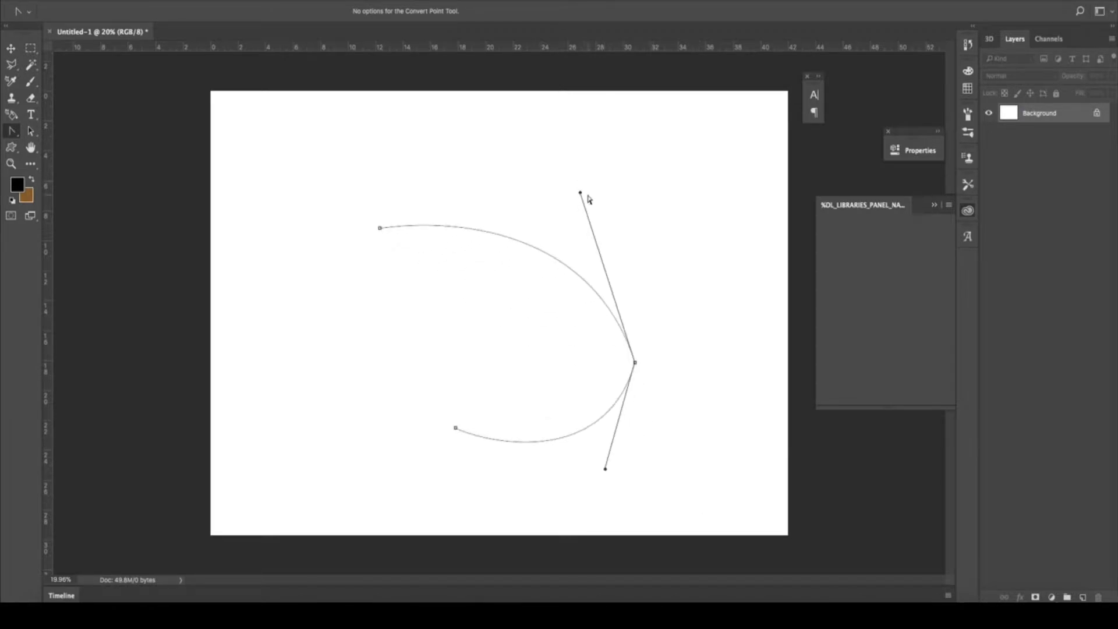
pyautogui.moveTo(580, 192); pyautogui.dragTo(667, 240)
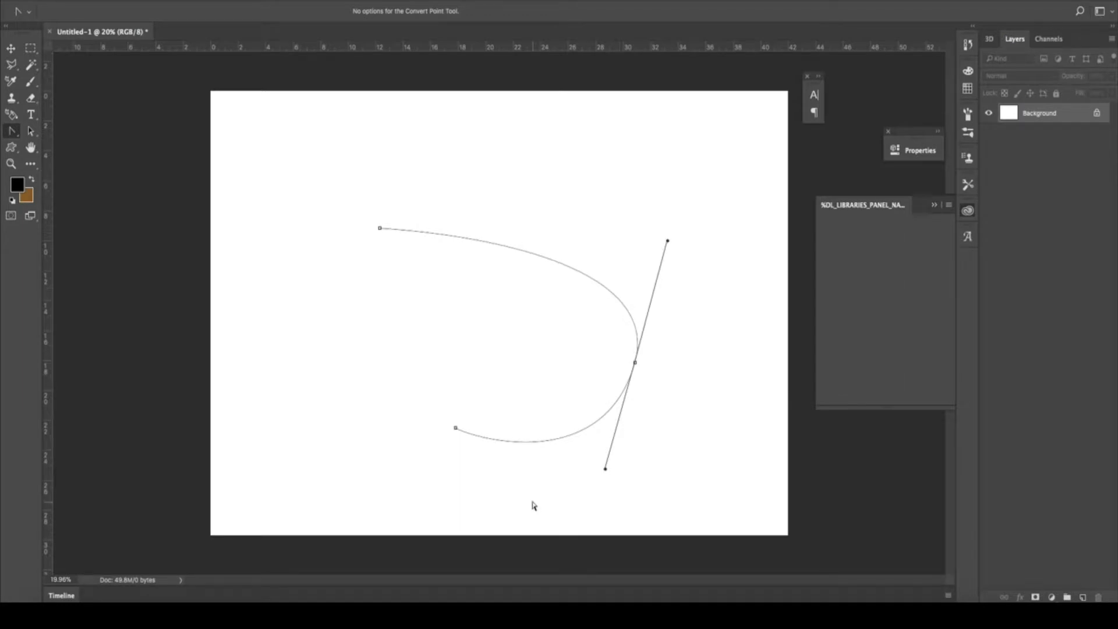
pyautogui.moveTo(349, 182); pyautogui.dragTo(711, 474)
pyautogui.press('Delete')
# Switch back to the standard Pen Tool and open TigerfromKabini4Blog1.jpg from Downloads
pyautogui.rightClick(10, 132)
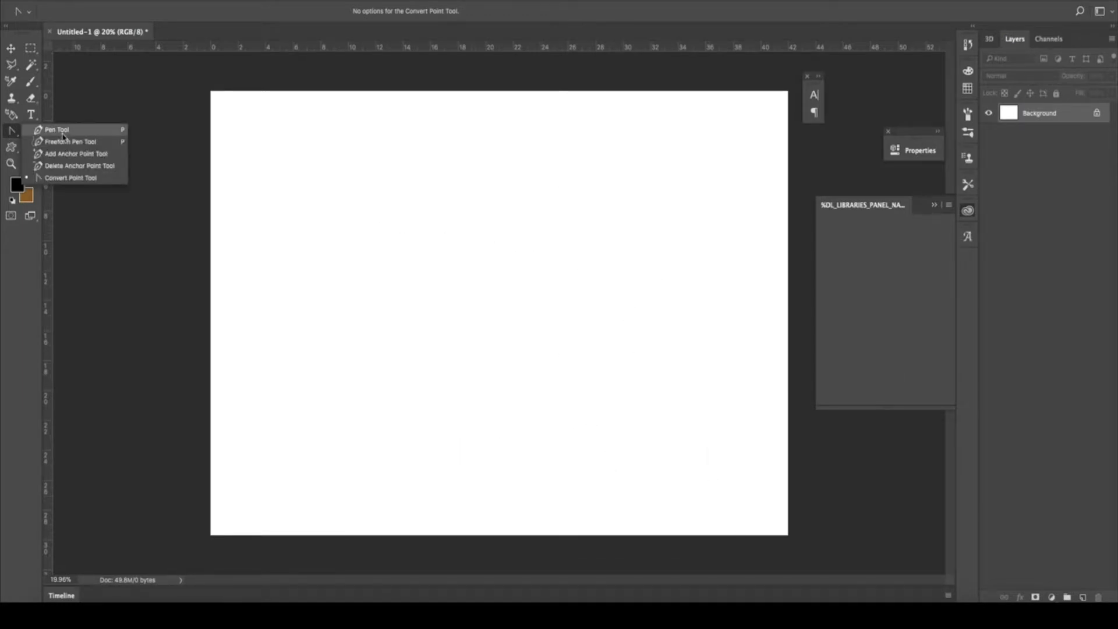
pyautogui.click(61, 130)
pyautogui.click(77, 4)
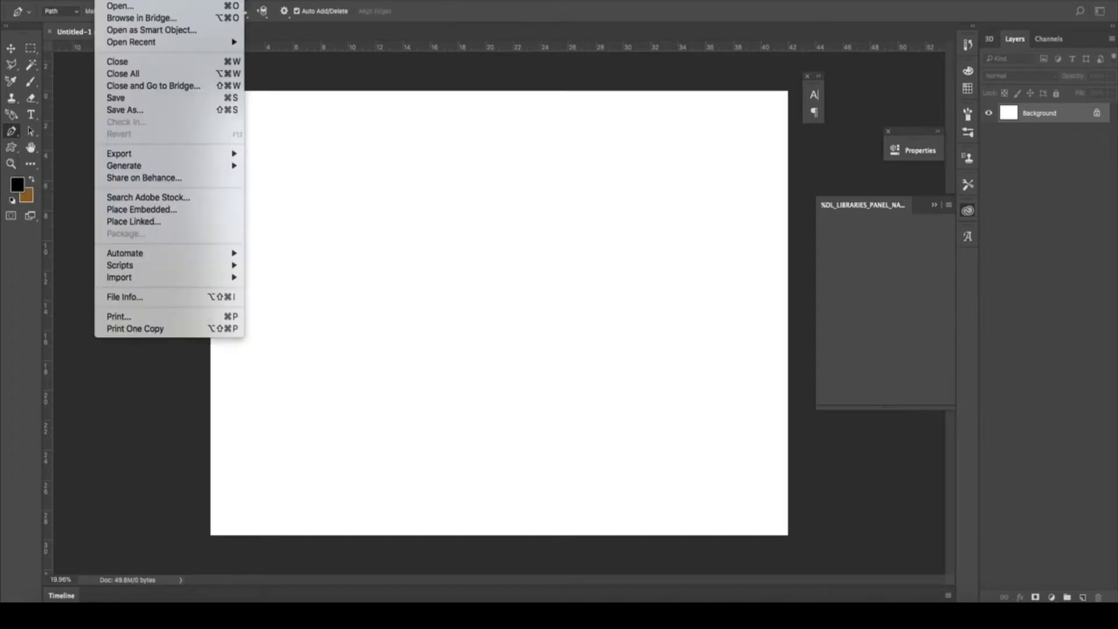
pyautogui.click(120, 6)
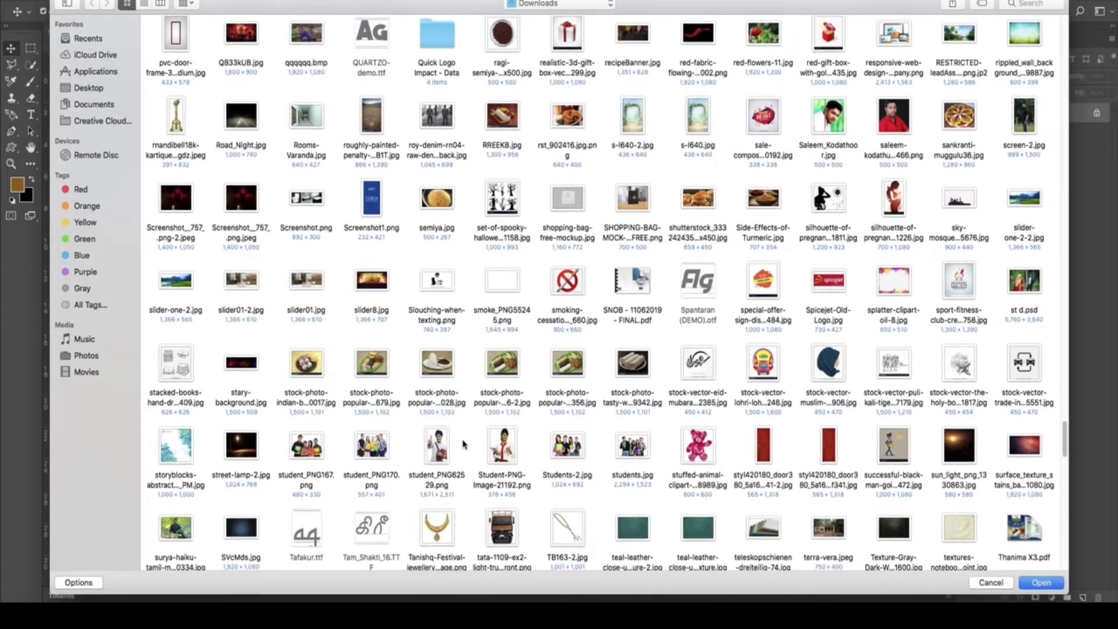
pyautogui.scroll(-1, 464, 444)
pyautogui.scroll(-3, 464, 444)
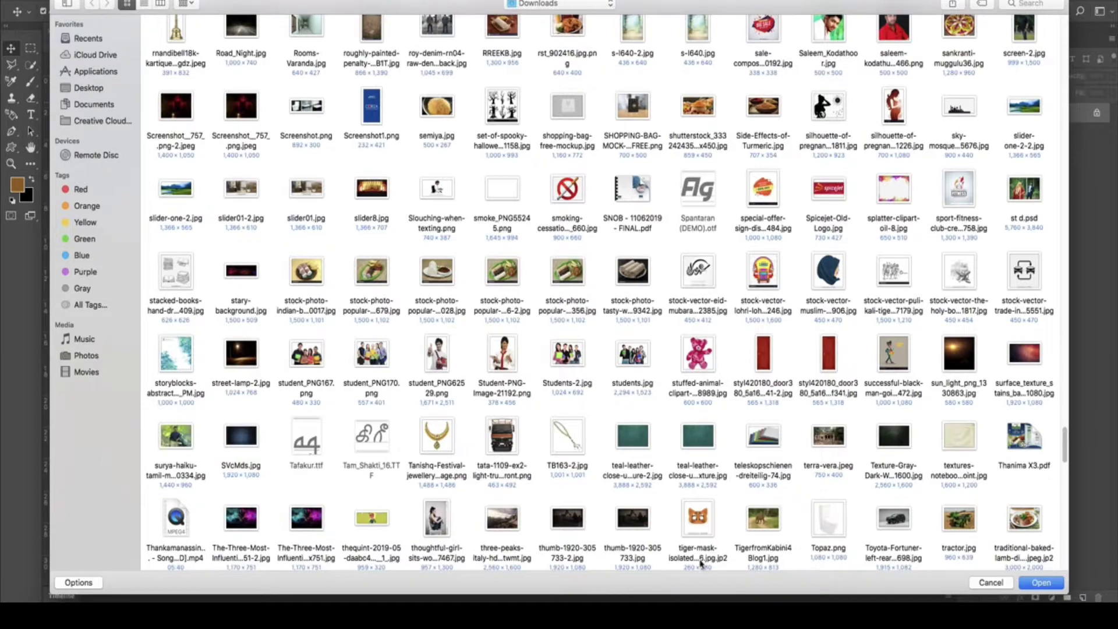
pyautogui.click(758, 515)
pyautogui.doubleClick(759, 516)
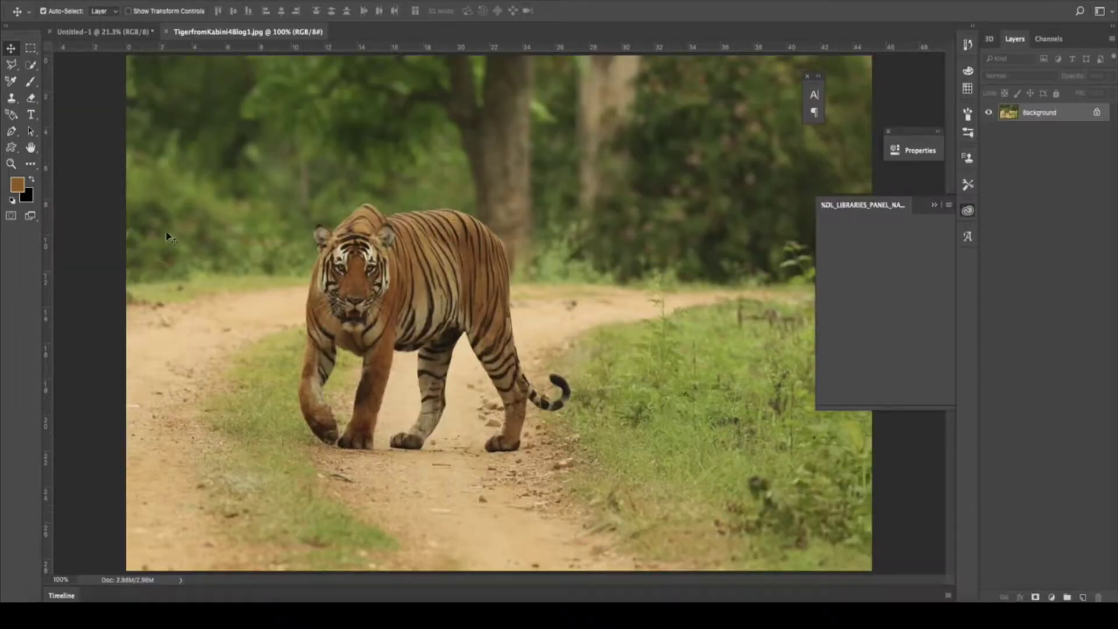
# Zoom in and start the pen path with anchors along the tiger's front paw
pyautogui.scroll(3, 452, 335)
pyautogui.scroll(-2, 314, 332)
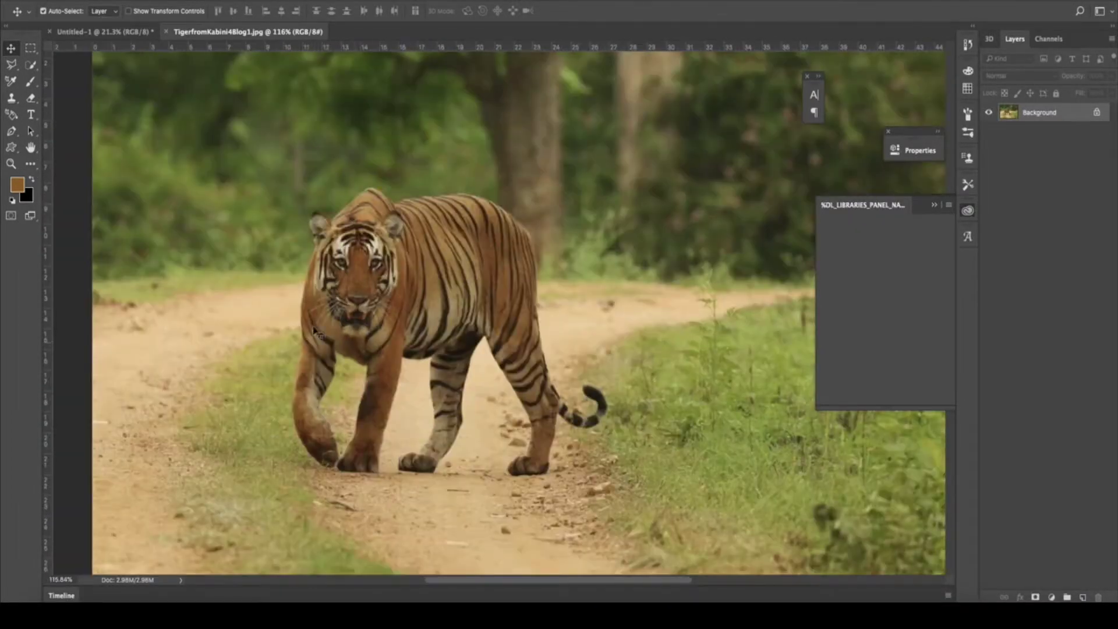
pyautogui.click(11, 132)
pyautogui.scroll(1, 329, 466)
pyautogui.scroll(2, 329, 469)
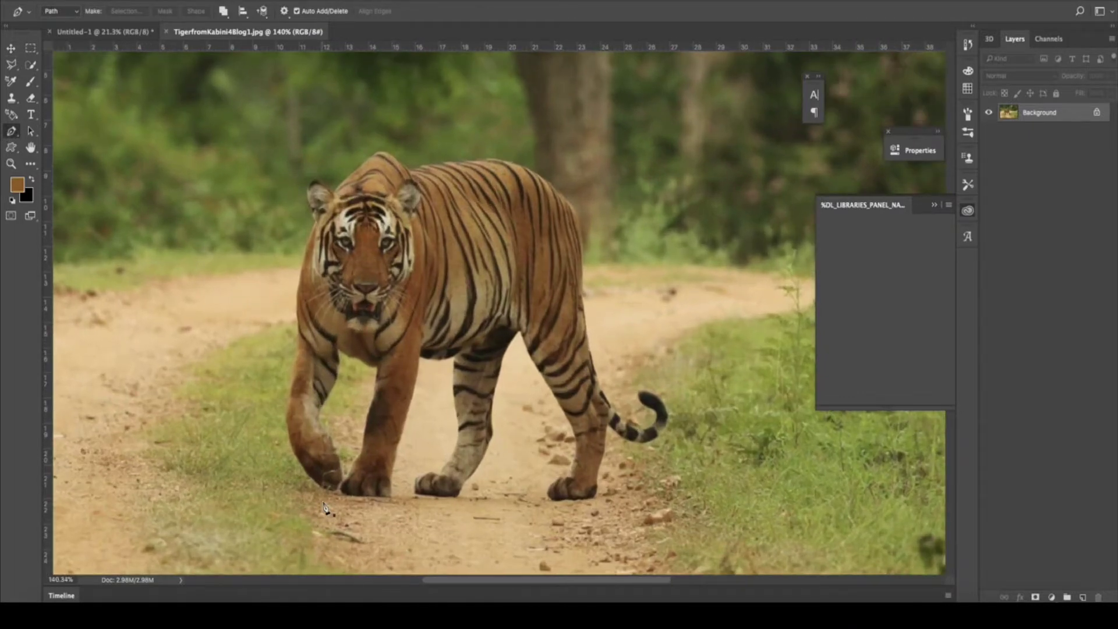
pyautogui.scroll(2, 330, 474)
pyautogui.scroll(1, 347, 506)
pyautogui.scroll(1, 346, 492)
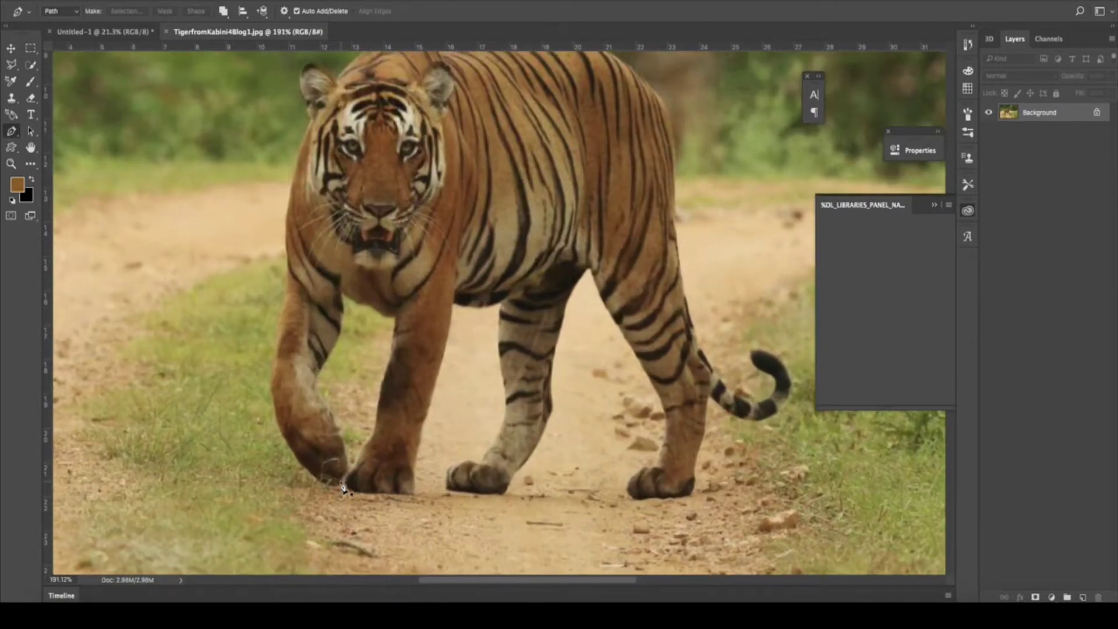
pyautogui.click(344, 488)
pyautogui.scroll(2, 344, 488)
pyautogui.scroll(2, 345, 481)
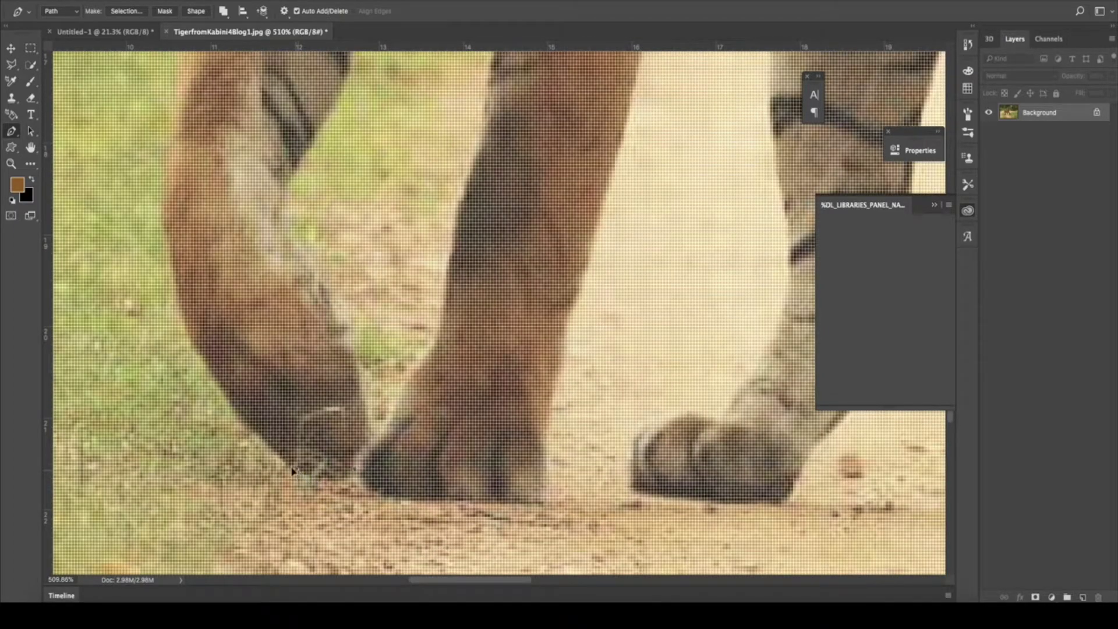
pyautogui.click(267, 454)
pyautogui.moveTo(222, 441); pyautogui.dragTo(362, 447)
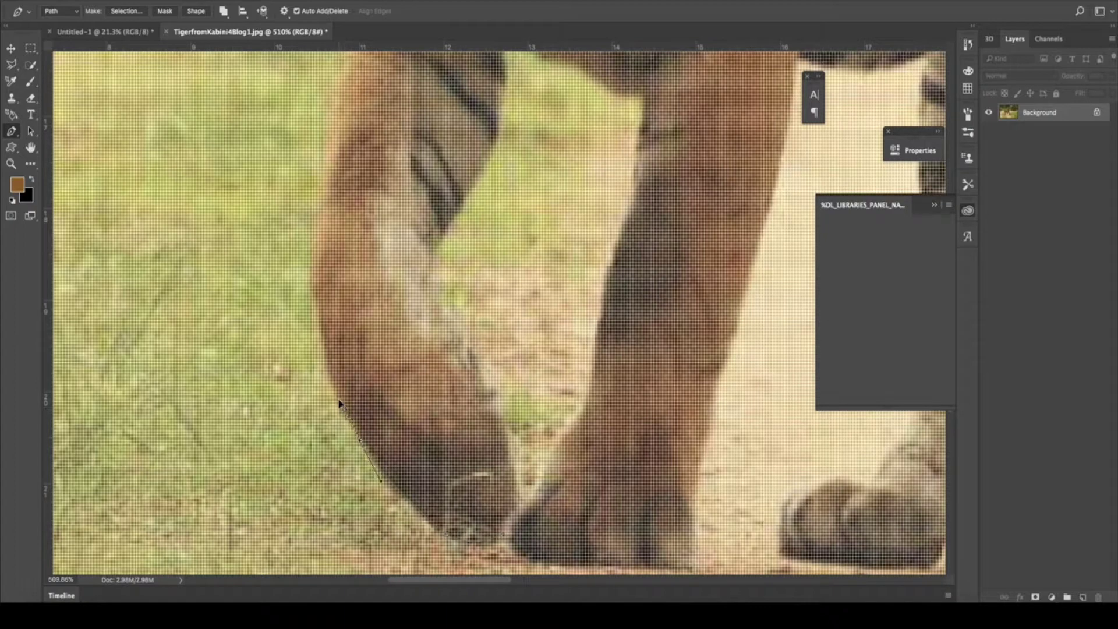
# Trace the path up the front leg, across the chest and up the neck
pyautogui.hscroll(-3, 363, 447)
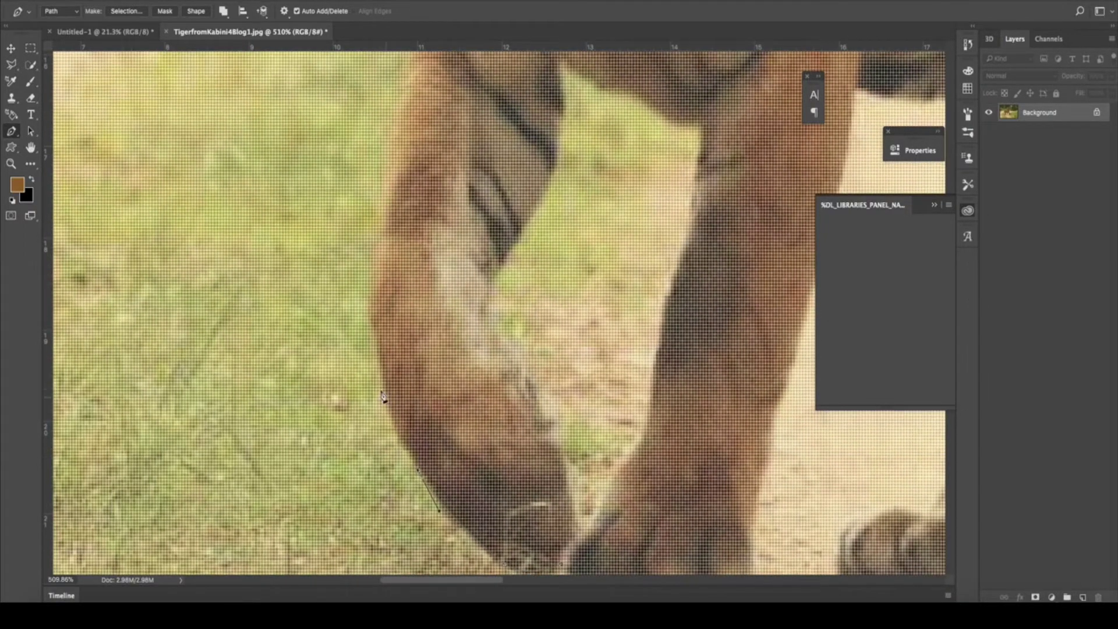
pyautogui.moveTo(383, 368); pyautogui.dragTo(387, 366)
pyautogui.moveTo(377, 286); pyautogui.dragTo(382, 258)
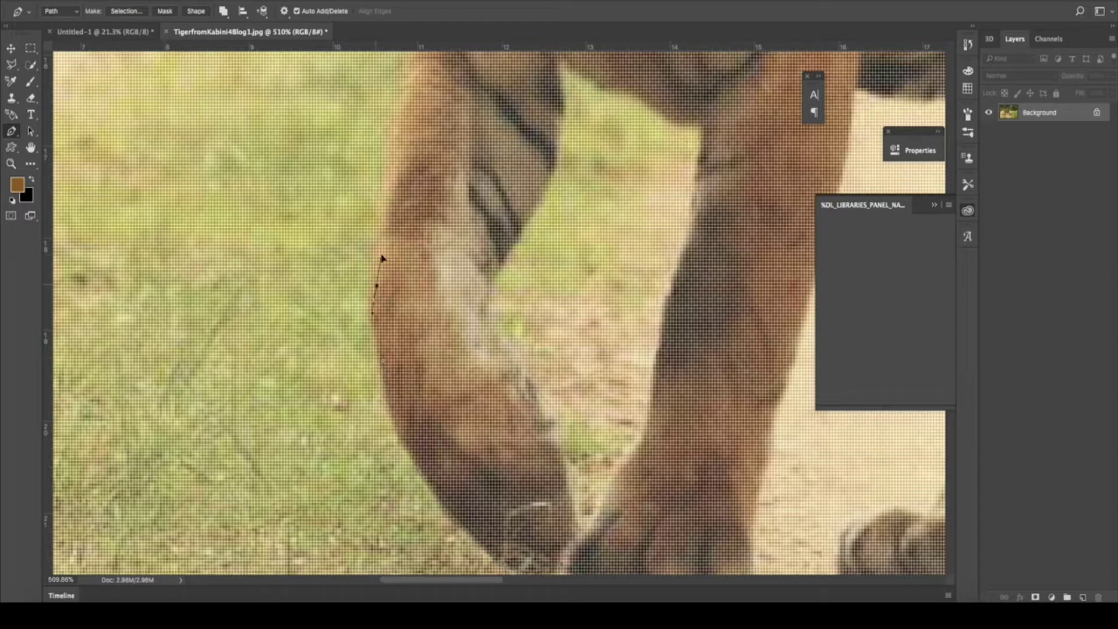
pyautogui.keyDown('alt'); pyautogui.click(378, 287); pyautogui.keyUp('alt')
pyautogui.scroll(3, 391, 350)
pyautogui.moveTo(406, 317)
pyautogui.mouseDown()
pyautogui.moveTo(413, 283)
pyautogui.moveTo(443, 273)
pyautogui.moveTo(445, 282)
pyautogui.mouseUp()
pyautogui.scroll(5, 404, 311)
pyautogui.hscroll(-1, 404, 311)
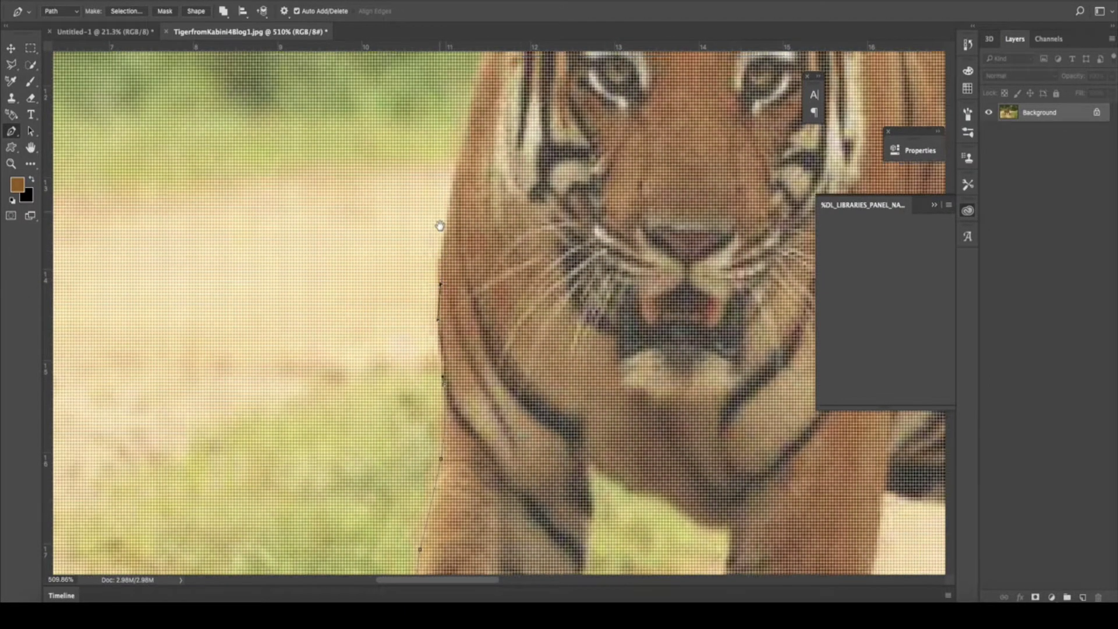
pyautogui.scroll(6, 448, 349)
pyautogui.moveTo(453, 340); pyautogui.dragTo(475, 240)
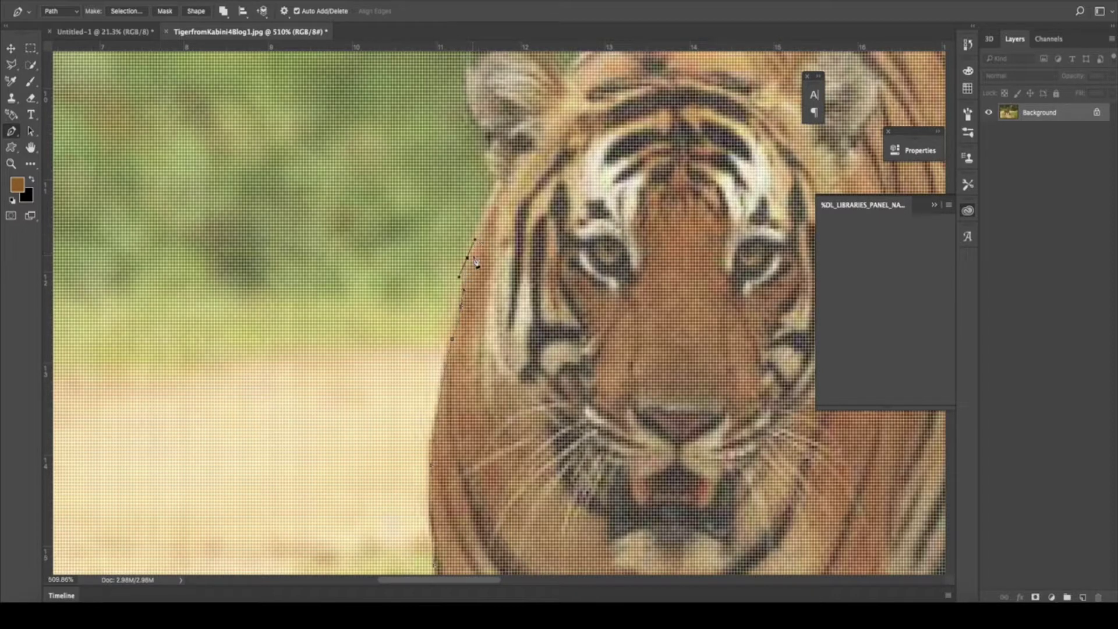
# Curve the path around the ear, breaking handles at its sharp turns
pyautogui.moveTo(496, 178); pyautogui.dragTo(494, 143)
pyautogui.scroll(2, 494, 144)
pyautogui.scroll(3, 505, 293)
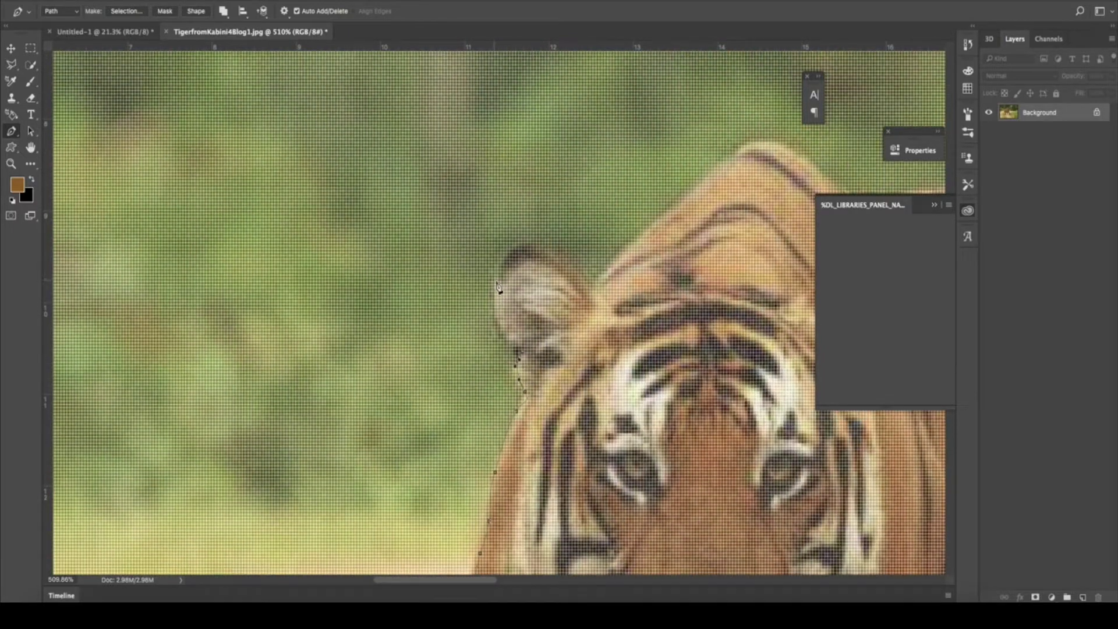
pyautogui.moveTo(504, 253)
pyautogui.mouseDown()
pyautogui.moveTo(506, 228)
pyautogui.moveTo(554, 244)
pyautogui.mouseUp()
pyautogui.scroll(-2, 499, 289)
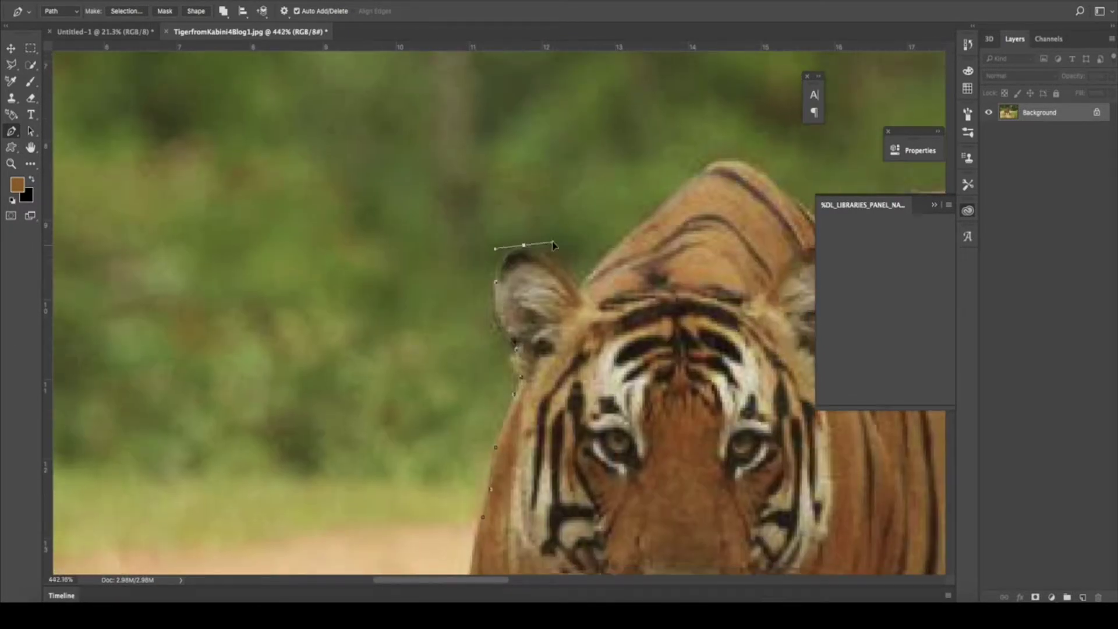
pyautogui.keyDown('alt'); pyautogui.click(524, 245); pyautogui.keyUp('alt')
pyautogui.moveTo(579, 288); pyautogui.dragTo(603, 332)
pyautogui.keyDown('alt'); pyautogui.click(578, 288); pyautogui.keyUp('alt')
pyautogui.moveTo(605, 256); pyautogui.dragTo(651, 219)
# Continue the outline along the tiger's back, panning to keep it in view
pyautogui.moveTo(710, 167); pyautogui.dragTo(478, 182)
pyautogui.moveTo(545, 192); pyautogui.dragTo(566, 222)
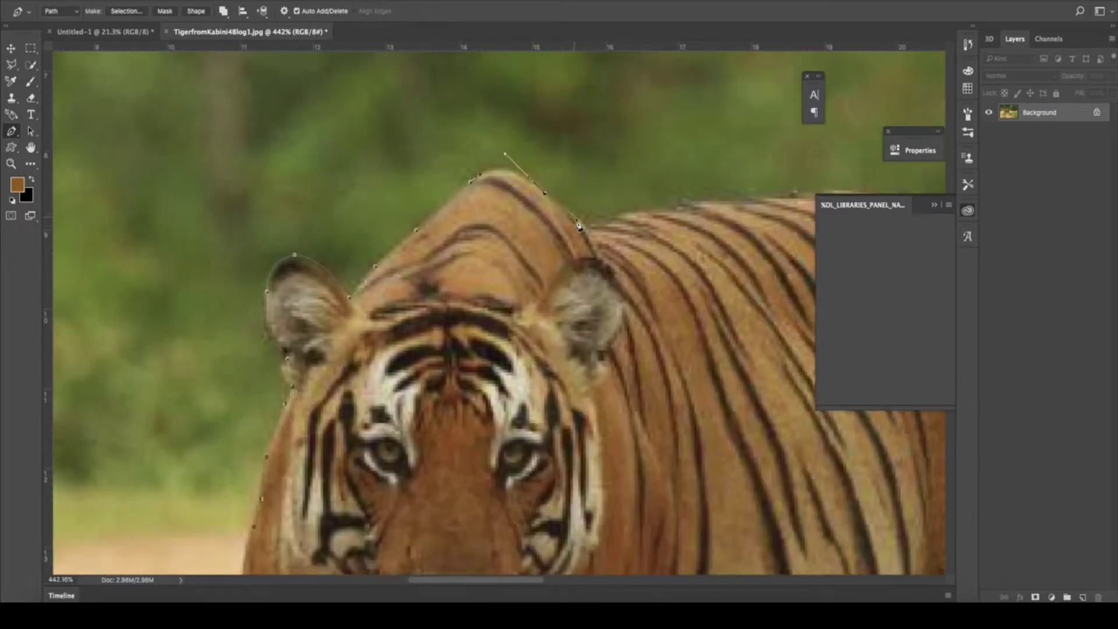
pyautogui.moveTo(597, 215); pyautogui.dragTo(604, 215)
pyautogui.moveTo(706, 223)
pyautogui.mouseDown()
pyautogui.moveTo(444, 250)
pyautogui.moveTo(490, 229)
pyautogui.mouseUp()
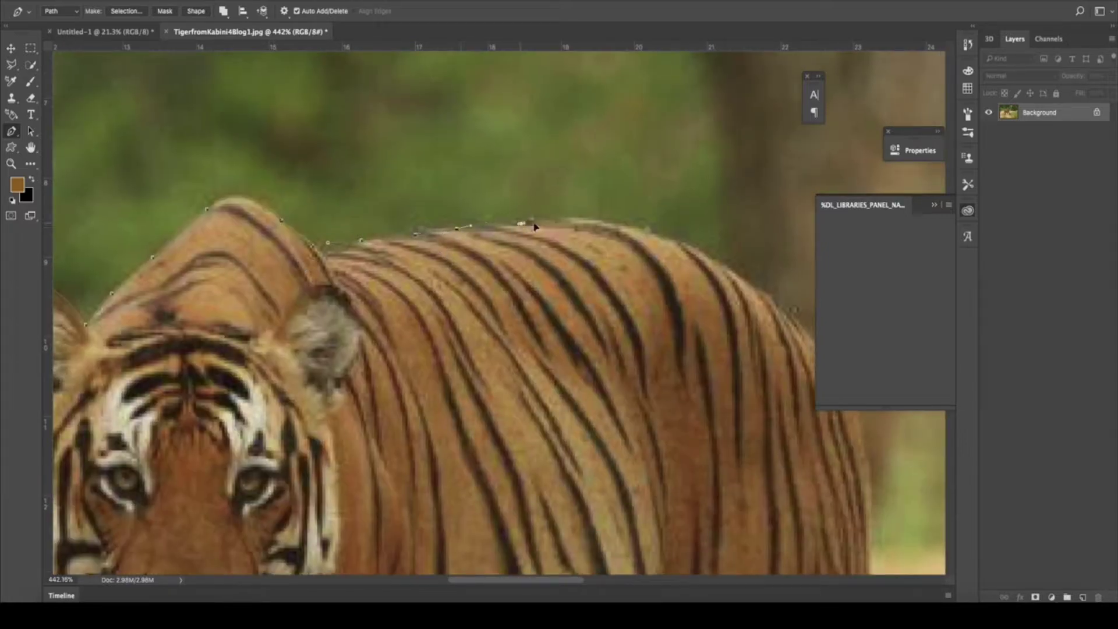
pyautogui.moveTo(572, 218); pyautogui.dragTo(593, 217)
pyautogui.moveTo(723, 263); pyautogui.dragTo(730, 268)
pyautogui.moveTo(754, 307); pyautogui.dragTo(439, 172)
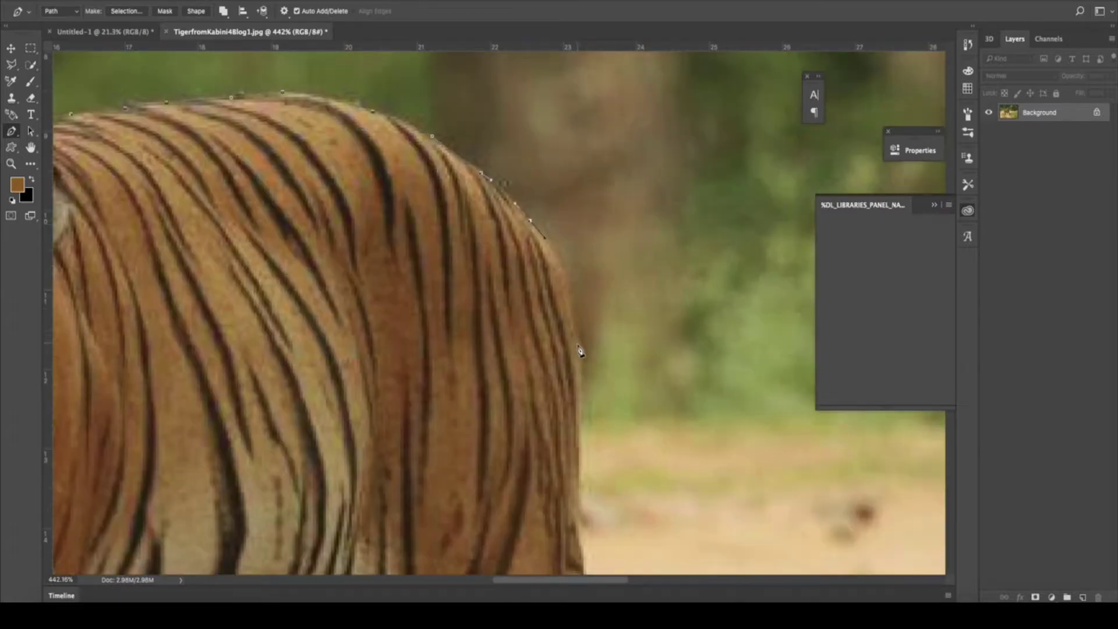
# Trace down the rump and hind leg toward the tail
pyautogui.moveTo(580, 348); pyautogui.dragTo(580, 417)
pyautogui.moveTo(581, 349); pyautogui.dragTo(588, 165)
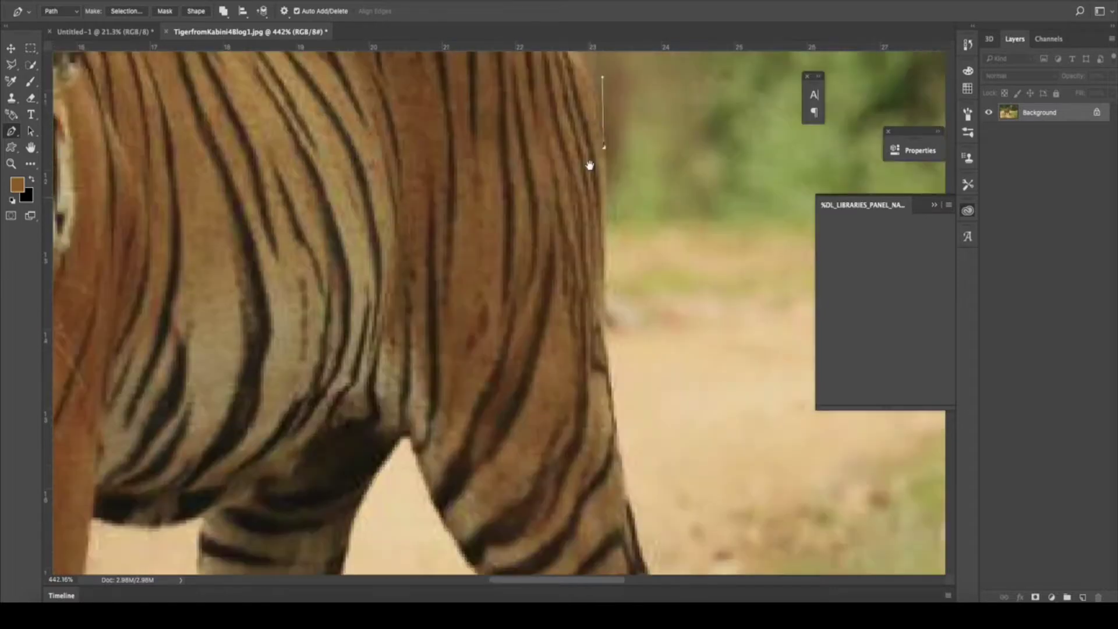
pyautogui.moveTo(605, 224); pyautogui.dragTo(603, 252)
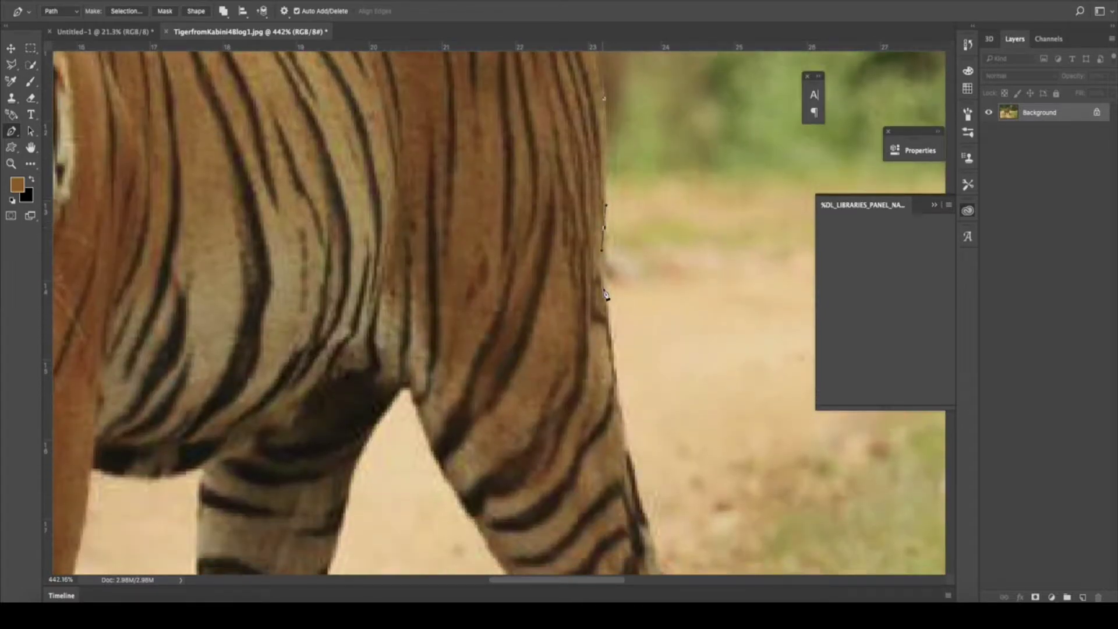
pyautogui.moveTo(605, 296); pyautogui.dragTo(611, 326)
pyautogui.moveTo(629, 436)
pyautogui.mouseDown()
pyautogui.moveTo(632, 462)
pyautogui.moveTo(569, 250)
pyautogui.mouseUp()
pyautogui.moveTo(568, 308); pyautogui.dragTo(580, 346)
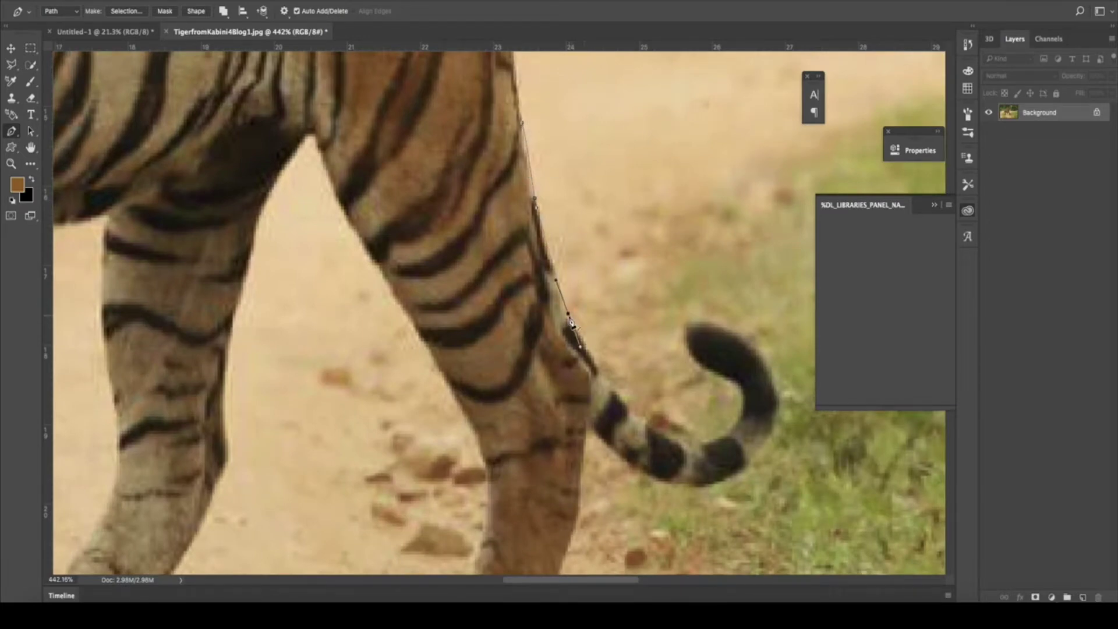
# Trace around the tail's curl and back to its base with a sharp corner
pyautogui.click(641, 424)
pyautogui.moveTo(723, 436); pyautogui.dragTo(770, 414)
pyautogui.moveTo(732, 381)
pyautogui.mouseDown()
pyautogui.moveTo(707, 353)
pyautogui.moveTo(685, 294)
pyautogui.mouseUp()
pyautogui.moveTo(728, 330); pyautogui.dragTo(773, 350)
pyautogui.moveTo(772, 435)
pyautogui.mouseDown()
pyautogui.moveTo(669, 253)
pyautogui.moveTo(641, 338)
pyautogui.mouseUp()
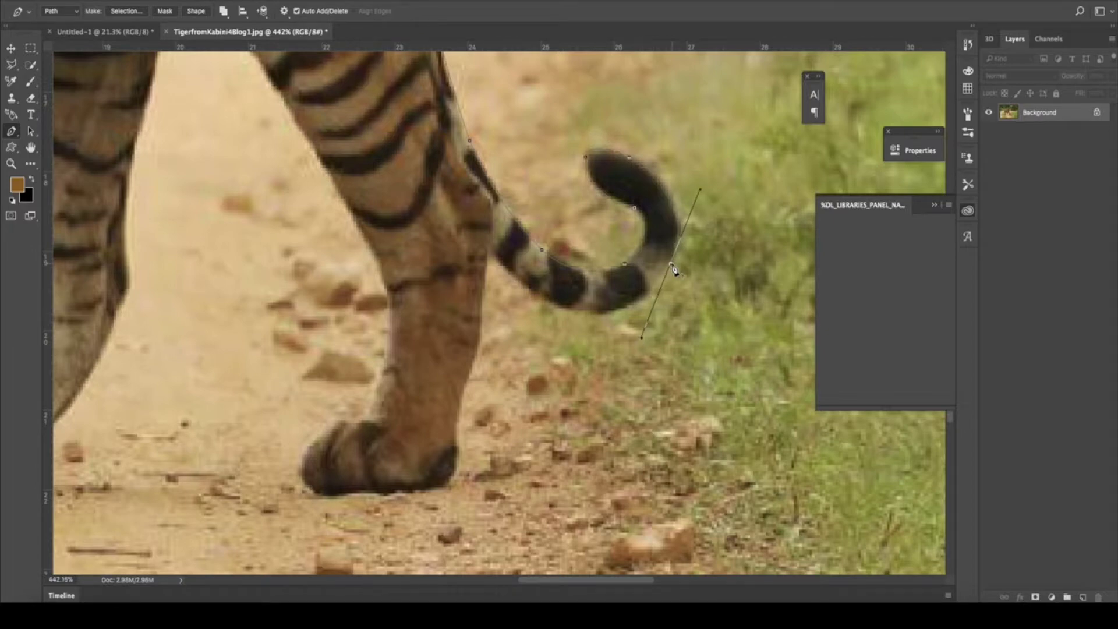
pyautogui.moveTo(558, 306); pyautogui.dragTo(516, 286)
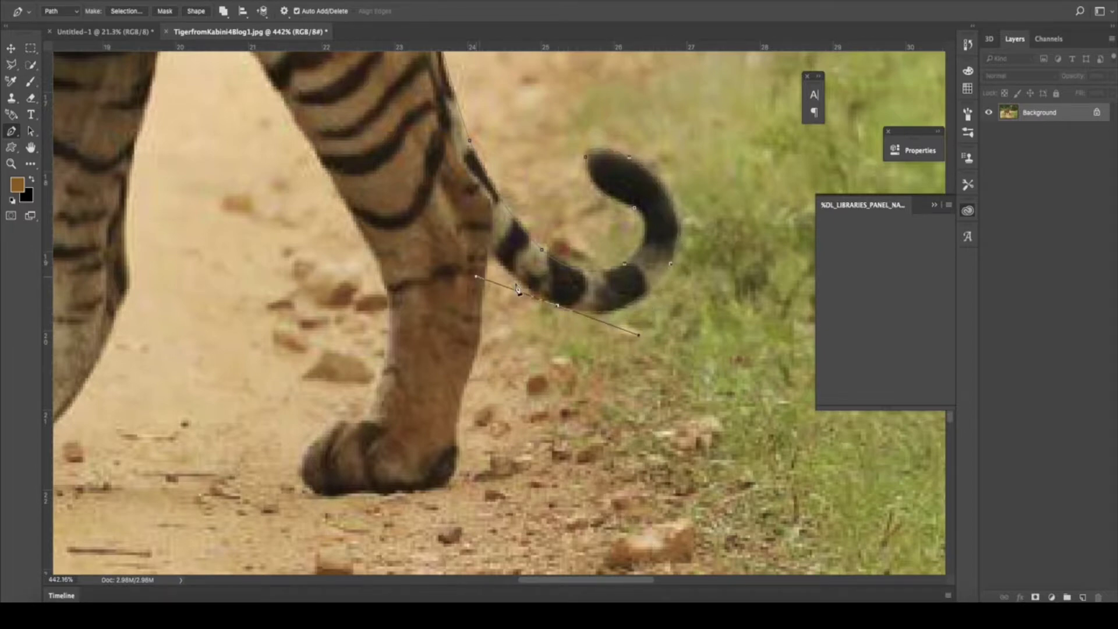
pyautogui.keyDown('alt'); pyautogui.click(558, 306); pyautogui.keyUp('alt')
# Trace down the hind leg and along the bottom of the hind paw
pyautogui.moveTo(488, 250); pyautogui.dragTo(517, 288)
pyautogui.moveTo(480, 329)
pyautogui.mouseDown()
pyautogui.moveTo(478, 364)
pyautogui.moveTo(453, 407)
pyautogui.moveTo(458, 463)
pyautogui.moveTo(531, 277)
pyautogui.mouseUp()
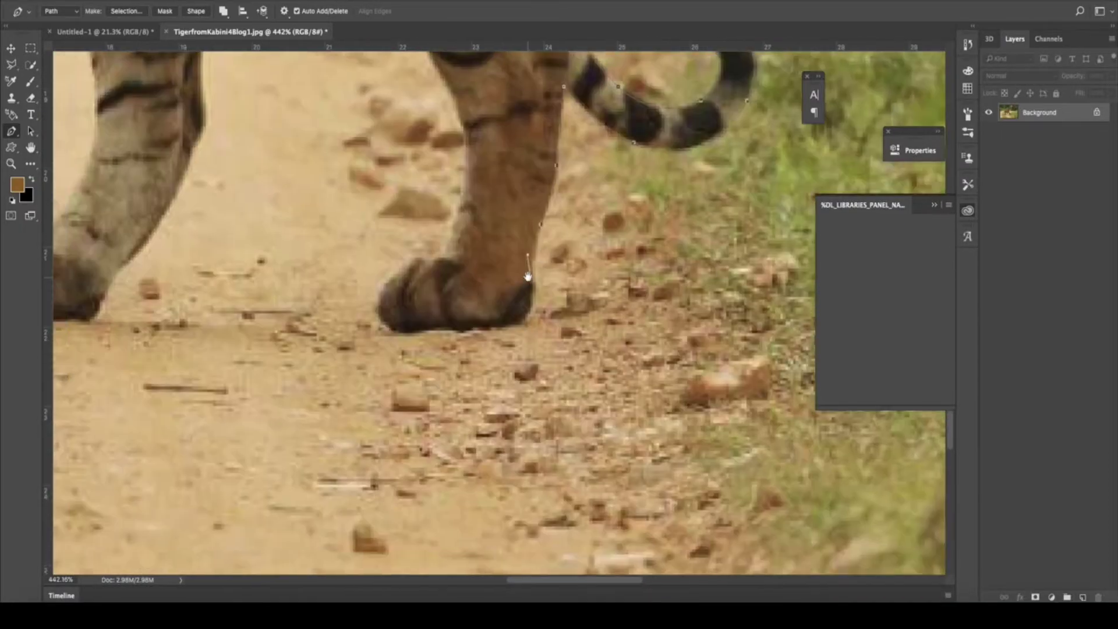
pyautogui.moveTo(524, 321); pyautogui.dragTo(531, 328)
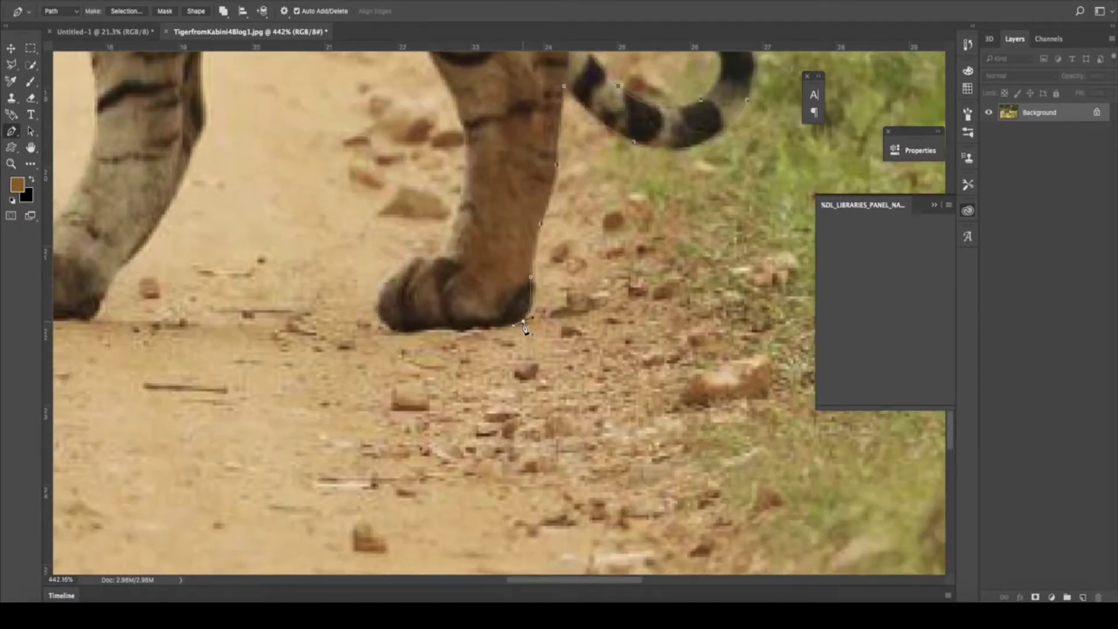
pyautogui.moveTo(464, 327)
pyautogui.mouseDown()
pyautogui.moveTo(443, 329)
pyautogui.moveTo(401, 280)
pyautogui.moveTo(437, 255)
pyautogui.mouseUp()
pyautogui.moveTo(460, 132); pyautogui.dragTo(473, 189)
pyautogui.scroll(5, 504, 350)
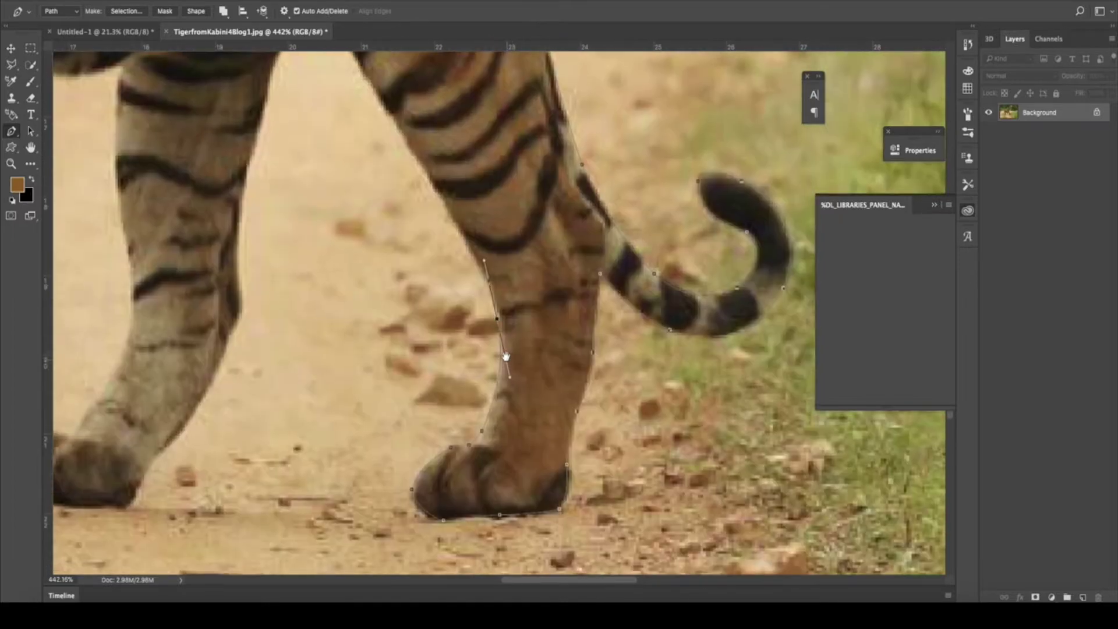
pyautogui.keyDown('alt'); pyautogui.click(498, 321); pyautogui.keyUp('alt')
pyautogui.click(489, 279)
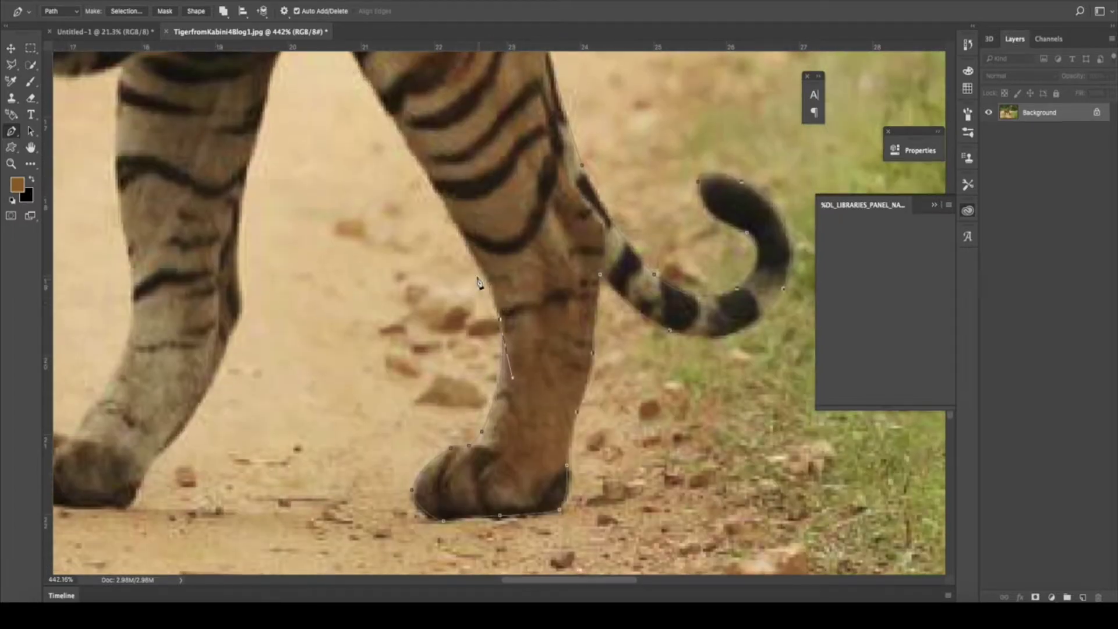
pyautogui.click(468, 245)
# Trace up the leg's inner edge to a corner where the legs meet
pyautogui.scroll(5, 484, 250)
pyautogui.hscroll(-2, 484, 250)
pyautogui.click(489, 338)
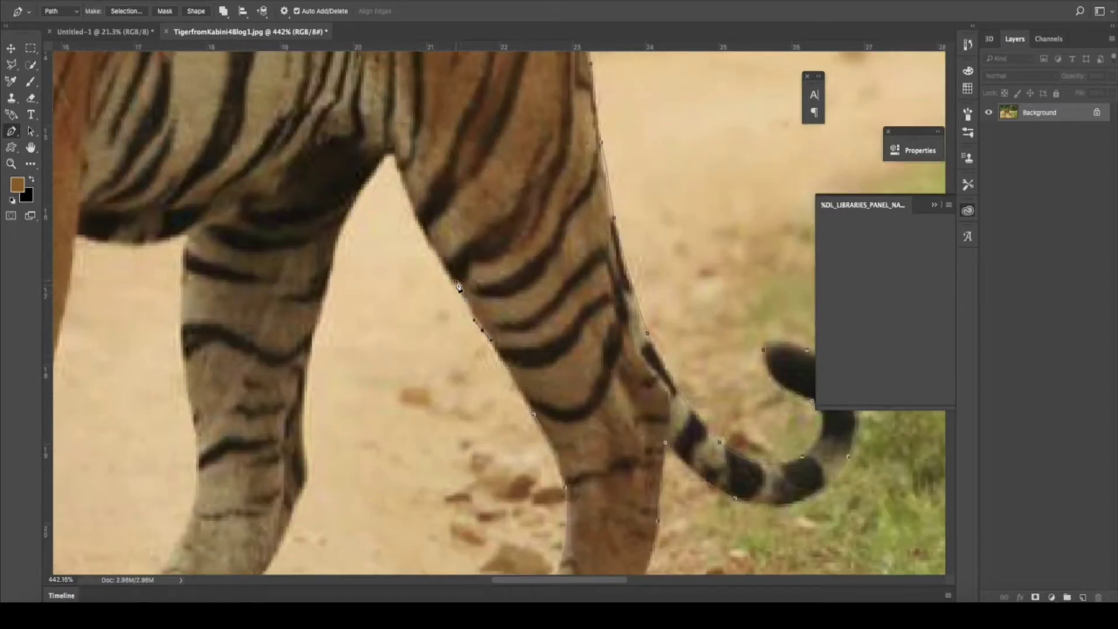
pyautogui.moveTo(457, 280); pyautogui.dragTo(443, 265)
pyautogui.moveTo(417, 214); pyautogui.dragTo(408, 195)
pyautogui.click(392, 154)
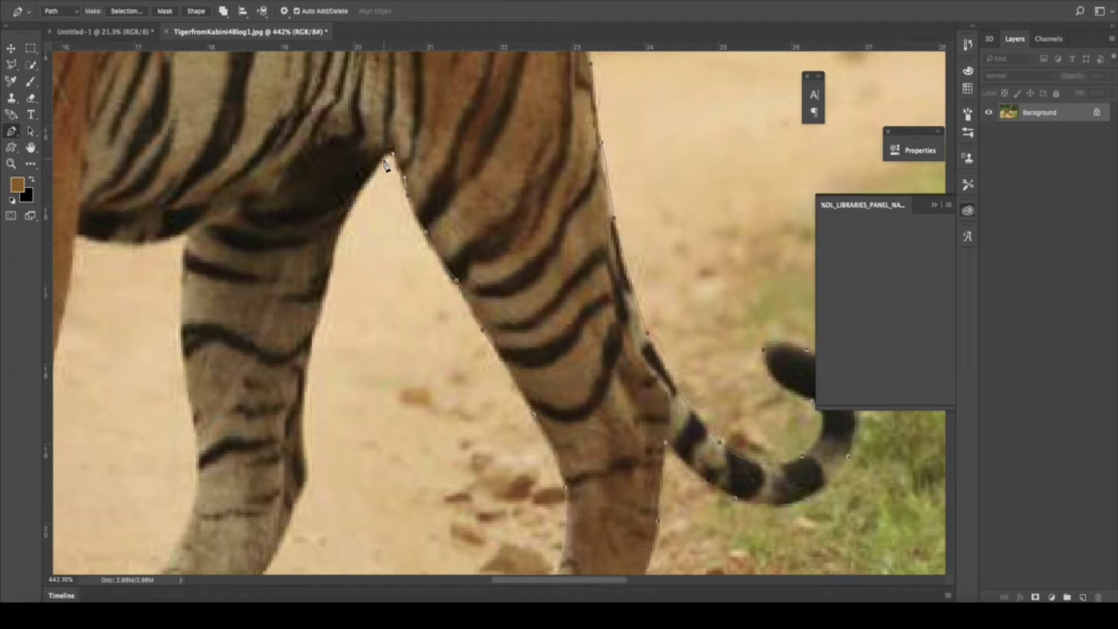
# Trace down the other leg and around its paw
pyautogui.click(361, 187)
pyautogui.moveTo(341, 228); pyautogui.dragTo(338, 250)
pyautogui.click(330, 277)
pyautogui.click(310, 353)
pyautogui.click(305, 382)
pyautogui.click(302, 428)
pyautogui.moveTo(309, 463)
pyautogui.mouseDown()
pyautogui.moveTo(312, 473)
pyautogui.moveTo(435, 171)
pyautogui.moveTo(417, 190)
pyautogui.mouseUp()
pyautogui.moveTo(390, 238); pyautogui.dragTo(390, 234)
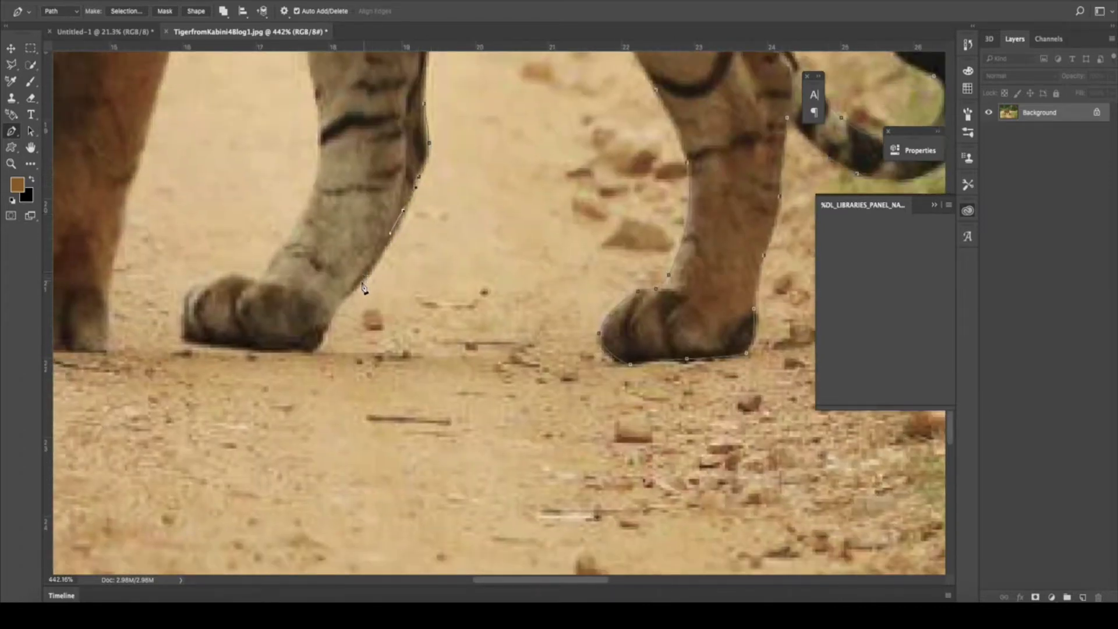
pyautogui.click(333, 314)
pyautogui.moveTo(321, 350); pyautogui.dragTo(251, 353)
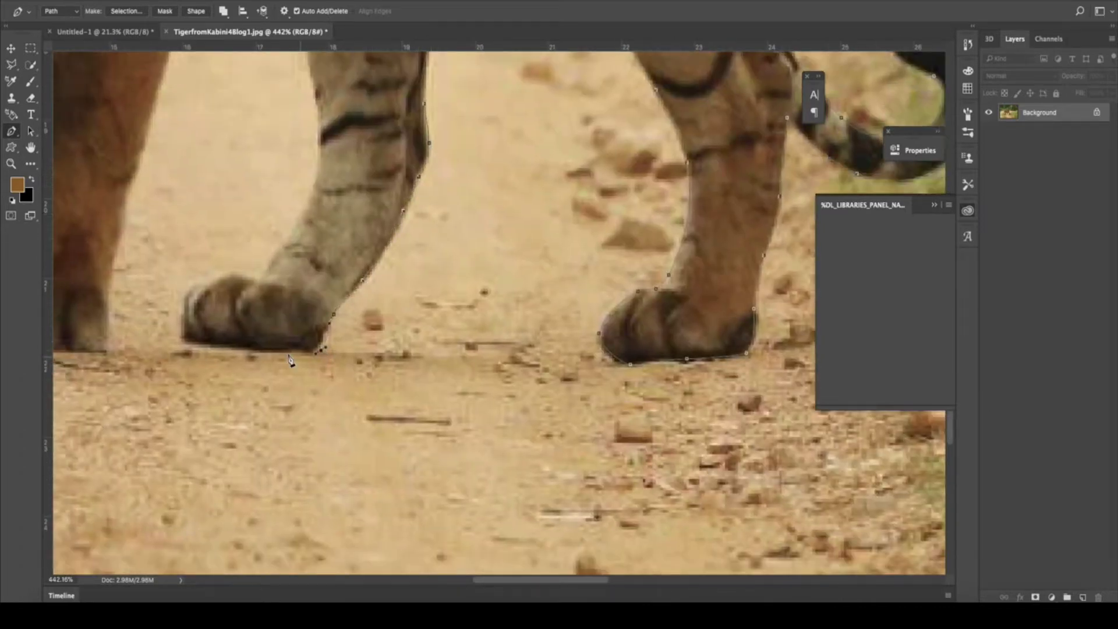
# Outline the left paw and continue anchors up the leg
pyautogui.click(182, 339)
pyautogui.click(182, 305)
pyautogui.click(184, 283)
pyautogui.click(228, 271)
pyautogui.click(262, 269)
pyautogui.click(286, 247)
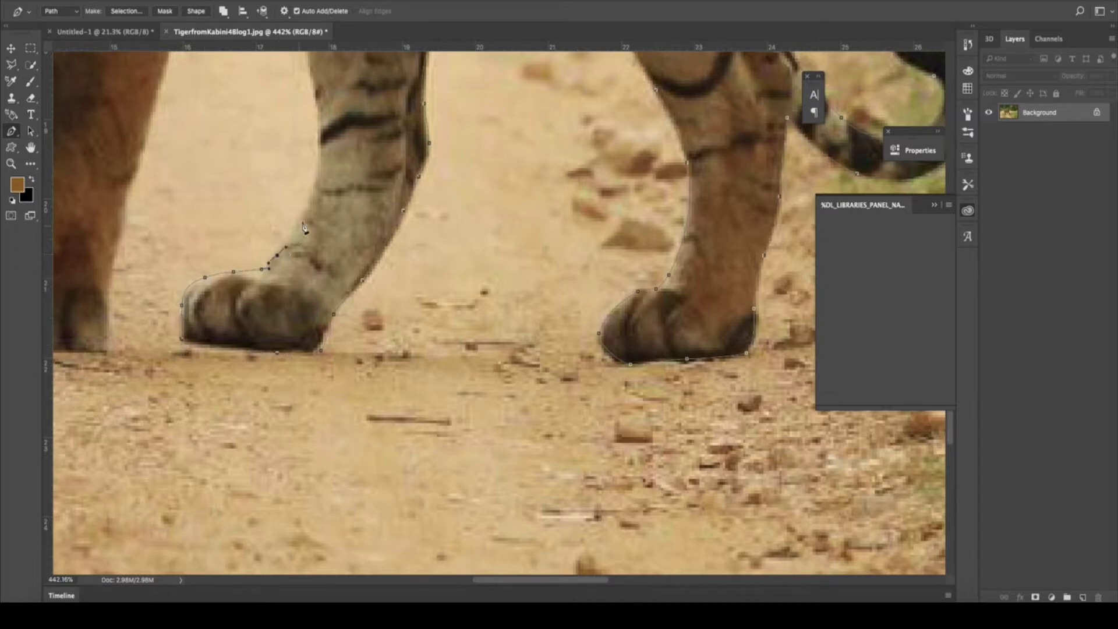
pyautogui.click(311, 191)
pyautogui.click(315, 165)
# Add curved anchors up the leg to the body, breaking a handle for a sharp turn
pyautogui.moveTo(331, 193); pyautogui.dragTo(425, 385)
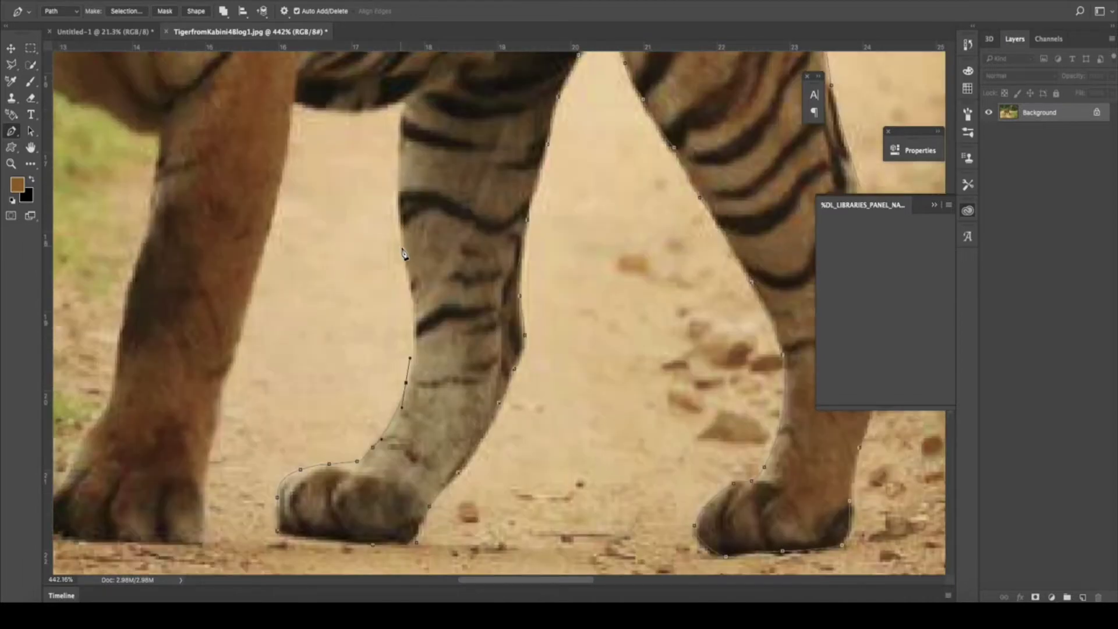
pyautogui.moveTo(421, 317); pyautogui.dragTo(403, 250)
pyautogui.moveTo(420, 337); pyautogui.dragTo(460, 432)
pyautogui.moveTo(446, 197); pyautogui.dragTo(445, 198)
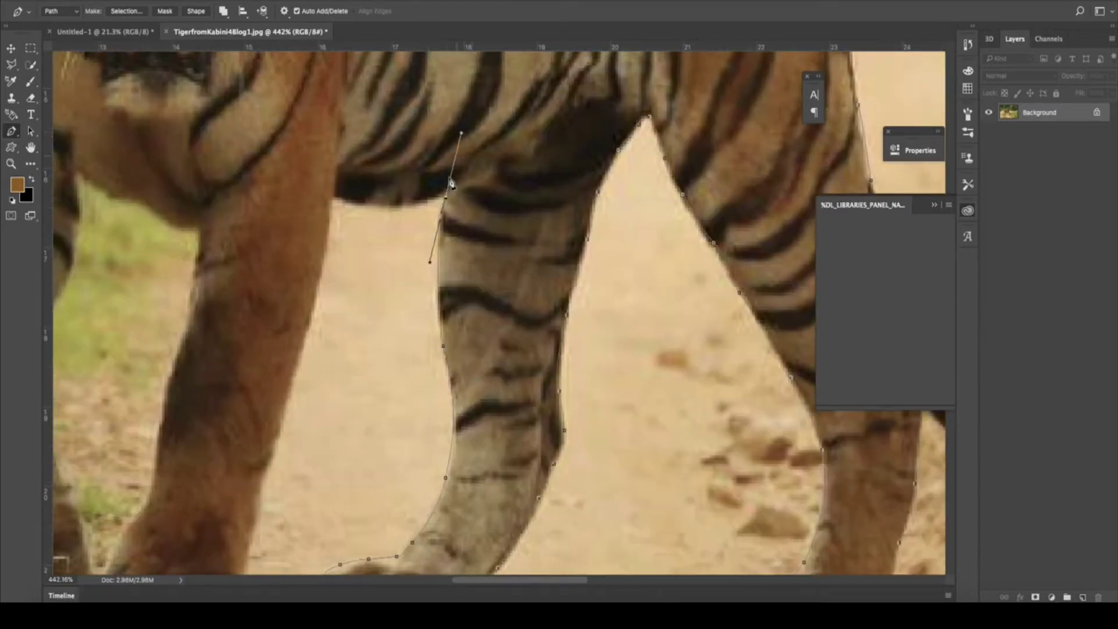
pyautogui.moveTo(333, 194); pyautogui.dragTo(285, 170)
pyautogui.keyDown('alt'); pyautogui.click(334, 195); pyautogui.keyUp('alt')
pyautogui.moveTo(345, 445)
pyautogui.mouseDown()
pyautogui.moveTo(407, 311)
pyautogui.moveTo(397, 293)
pyautogui.mouseUp()
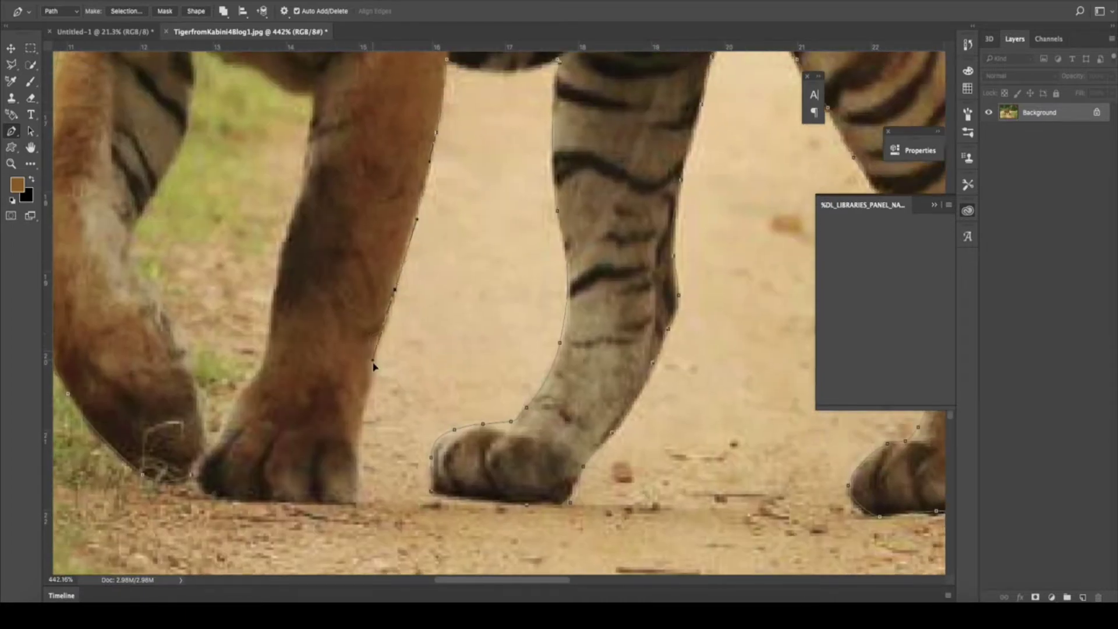
# Curve around the paw's bottom and close the path at its starting anchor
pyautogui.moveTo(366, 397); pyautogui.dragTo(360, 419)
pyautogui.moveTo(358, 477); pyautogui.dragTo(356, 502)
pyautogui.click(199, 488)
pyautogui.moveTo(197, 481); pyautogui.dragTo(196, 482)
pyautogui.scroll(-5, 338, 213)
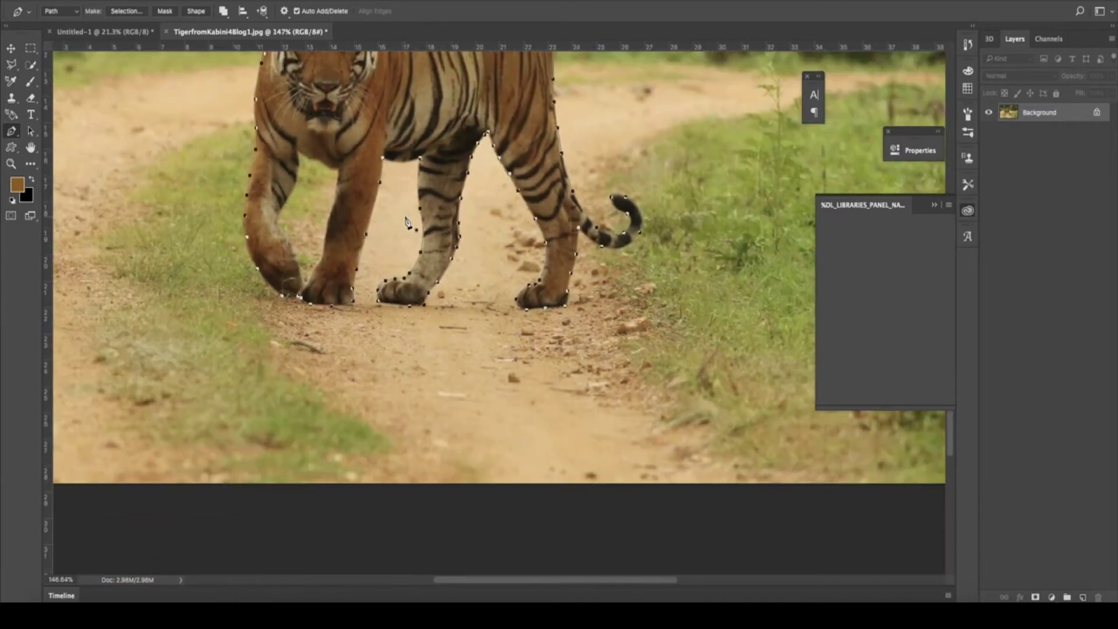
# Convert the tiger path to a selection and drag the tiger into Untitled-1
pyautogui.scroll(5, 406, 222)
pyautogui.rightClick(574, 303)
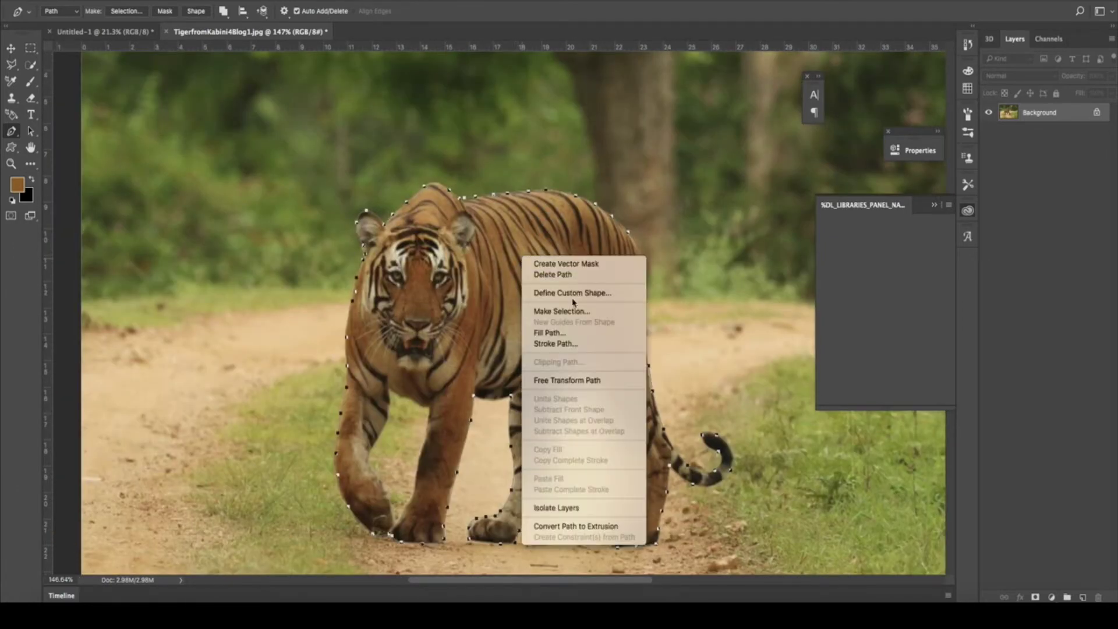
pyautogui.click(574, 311)
pyautogui.press('Return')
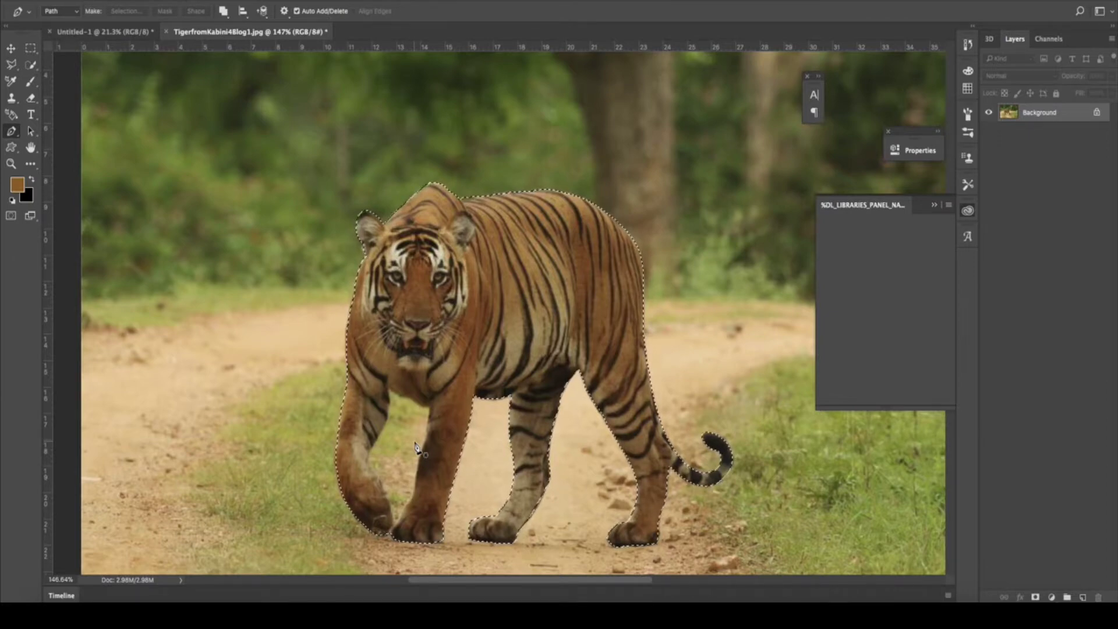
pyautogui.press('v')
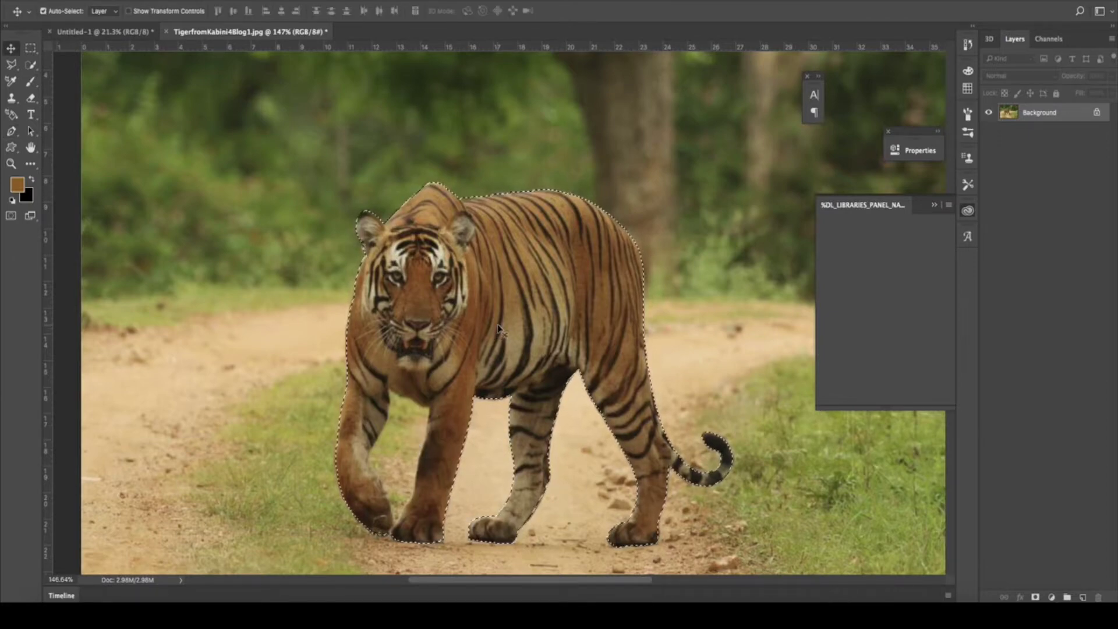
pyautogui.moveTo(502, 313)
pyautogui.mouseDown()
pyautogui.moveTo(137, 42)
pyautogui.moveTo(516, 327)
pyautogui.mouseUp()
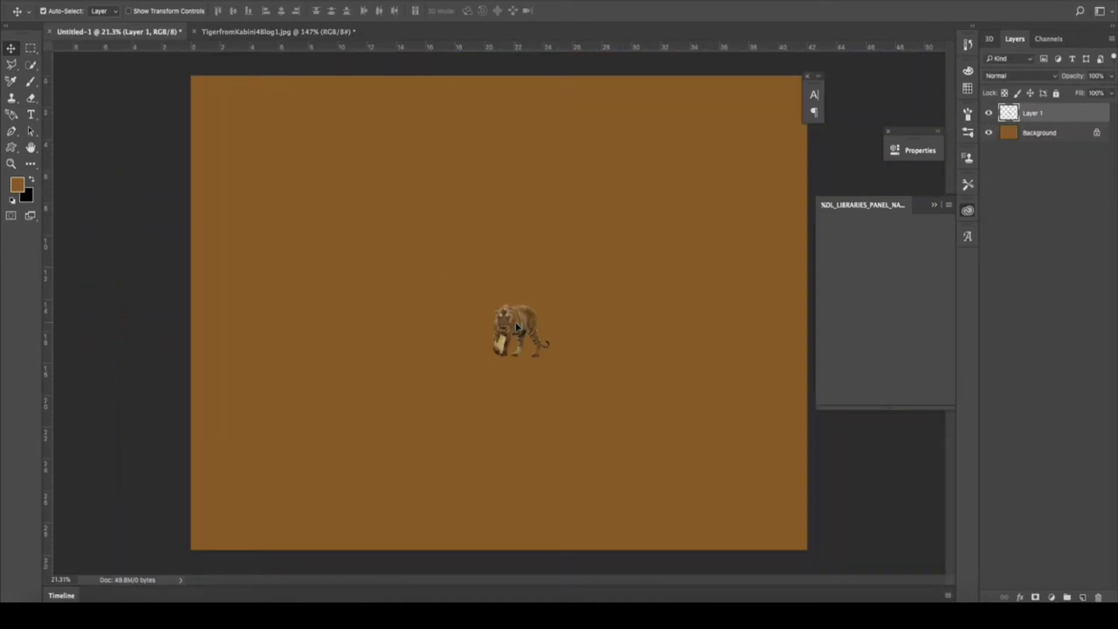
# Free Transform the tiger larger to fill much of the canvas and nudge it right
pyautogui.click(133, 1)
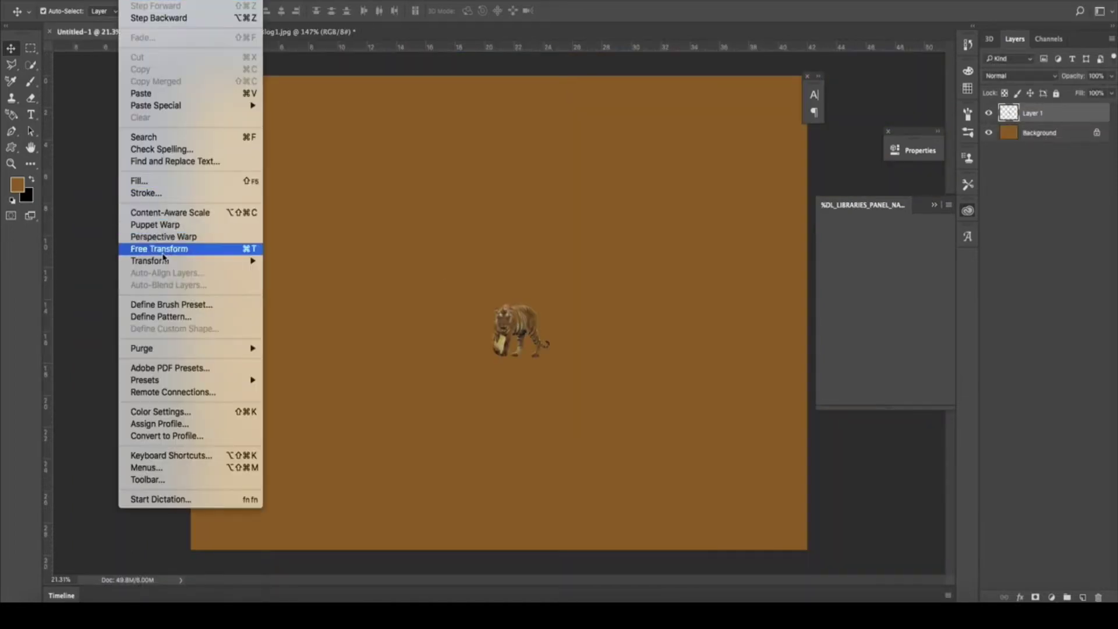
pyautogui.click(163, 249)
pyautogui.moveTo(549, 360); pyautogui.dragTo(702, 446)
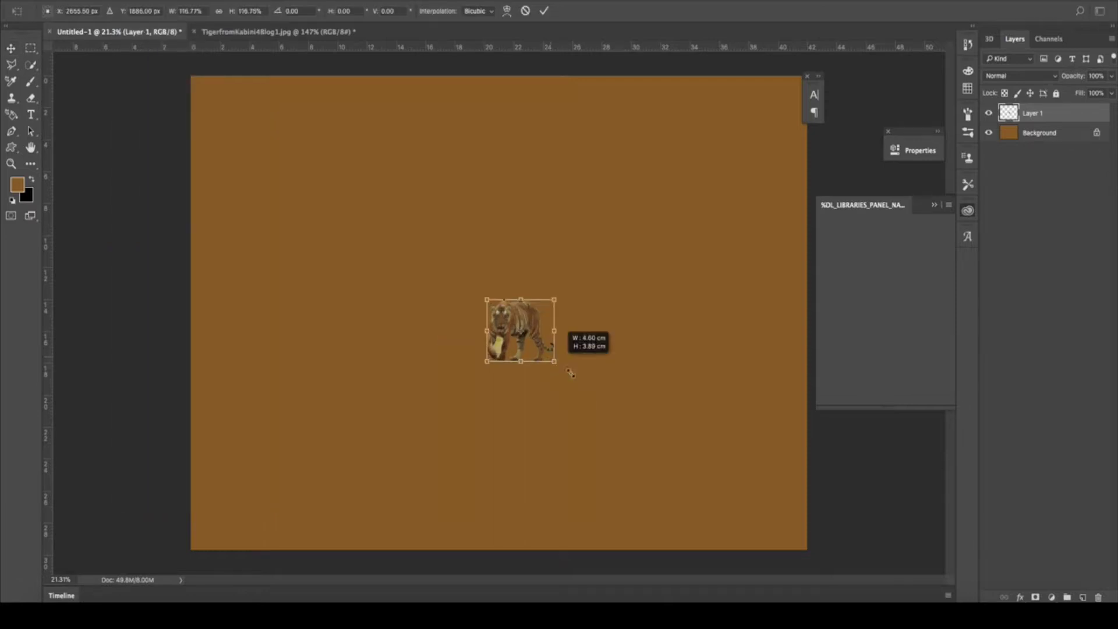
pyautogui.press('Return')
pyautogui.moveTo(442, 349); pyautogui.dragTo(454, 349)
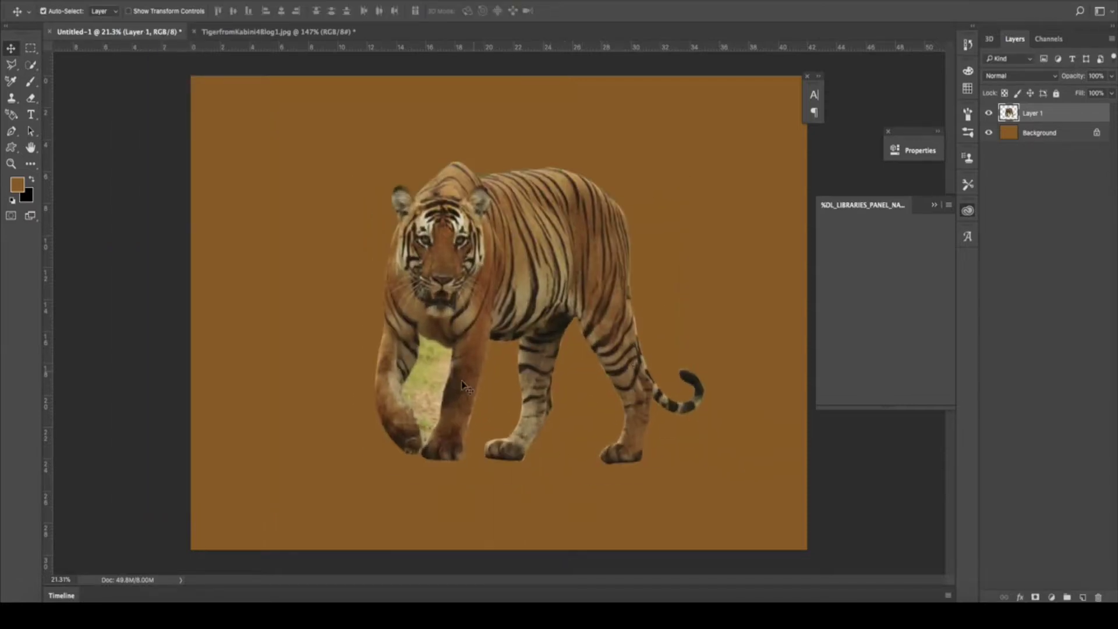
pyautogui.scroll(3, 406, 392)
pyautogui.scroll(1, 406, 392)
# Trace a pen path around the grass patch between the tiger's front legs
pyautogui.click(11, 133)
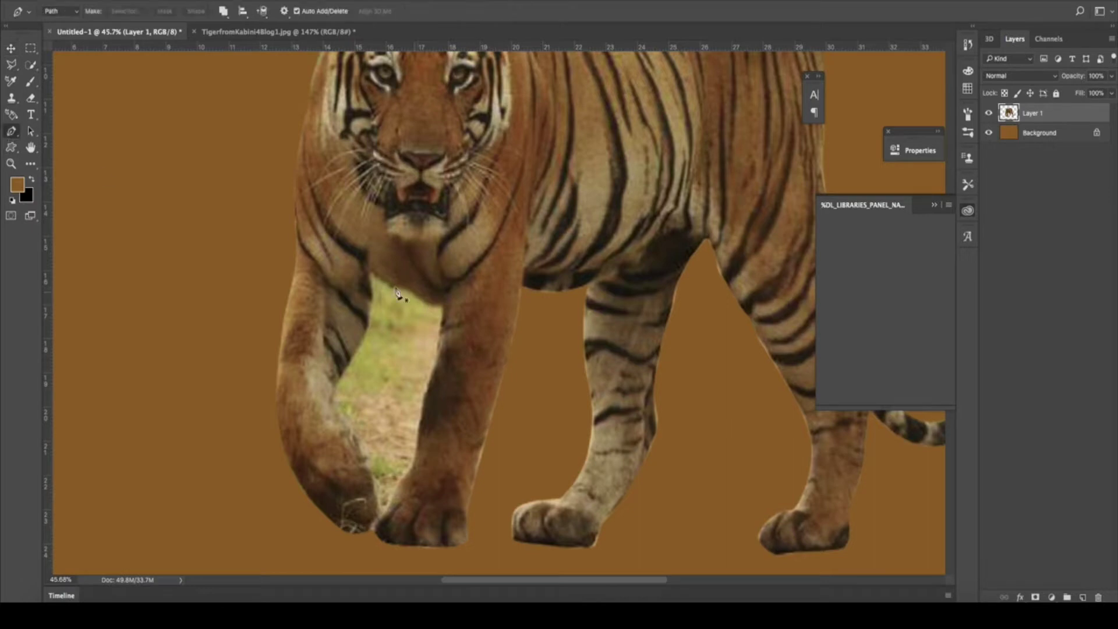
pyautogui.click(370, 271)
pyautogui.click(429, 303)
pyautogui.click(438, 338)
pyautogui.click(435, 363)
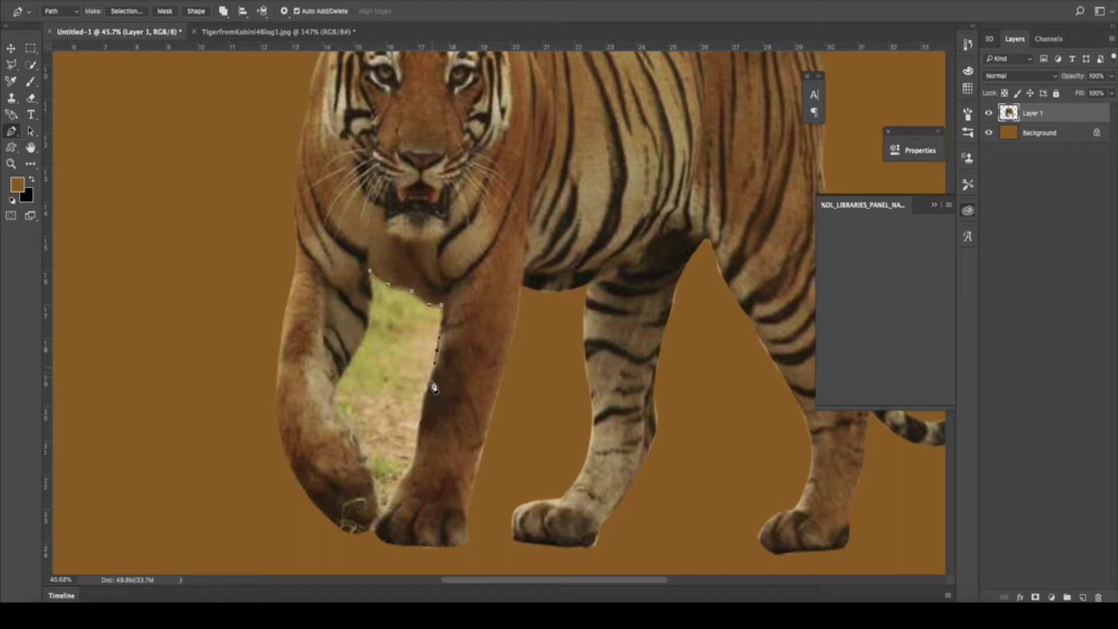
pyautogui.click(425, 390)
pyautogui.click(418, 434)
pyautogui.click(394, 495)
pyautogui.click(386, 513)
pyautogui.click(354, 432)
pyautogui.click(333, 402)
pyautogui.click(369, 330)
# Turn the path into a selection, delete the grass pixels, and deselect
pyautogui.rightClick(387, 306)
pyautogui.click(432, 355)
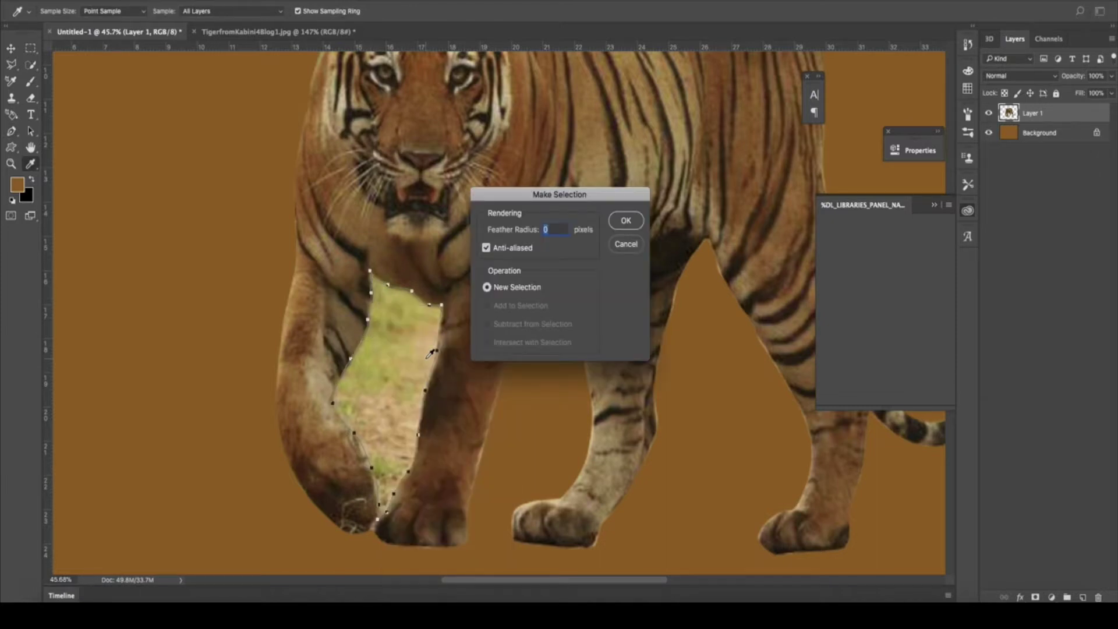
pyautogui.press('Return')
pyautogui.press('Delete')
pyautogui.press('m')
pyautogui.rightClick(435, 316)
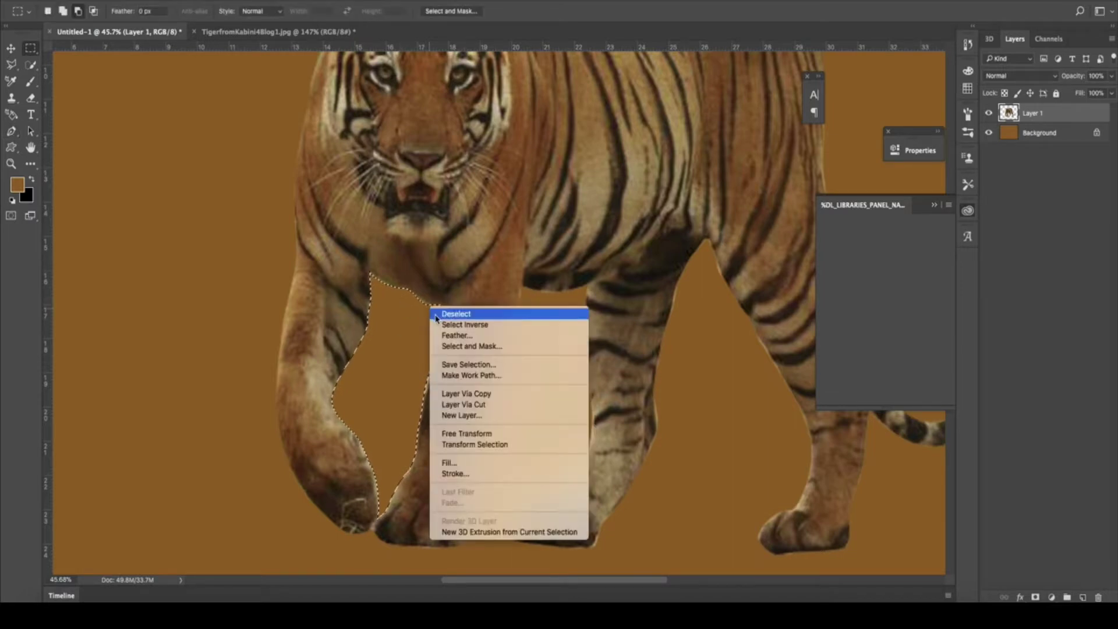
pyautogui.click(435, 316)
pyautogui.scroll(-5, 418, 336)
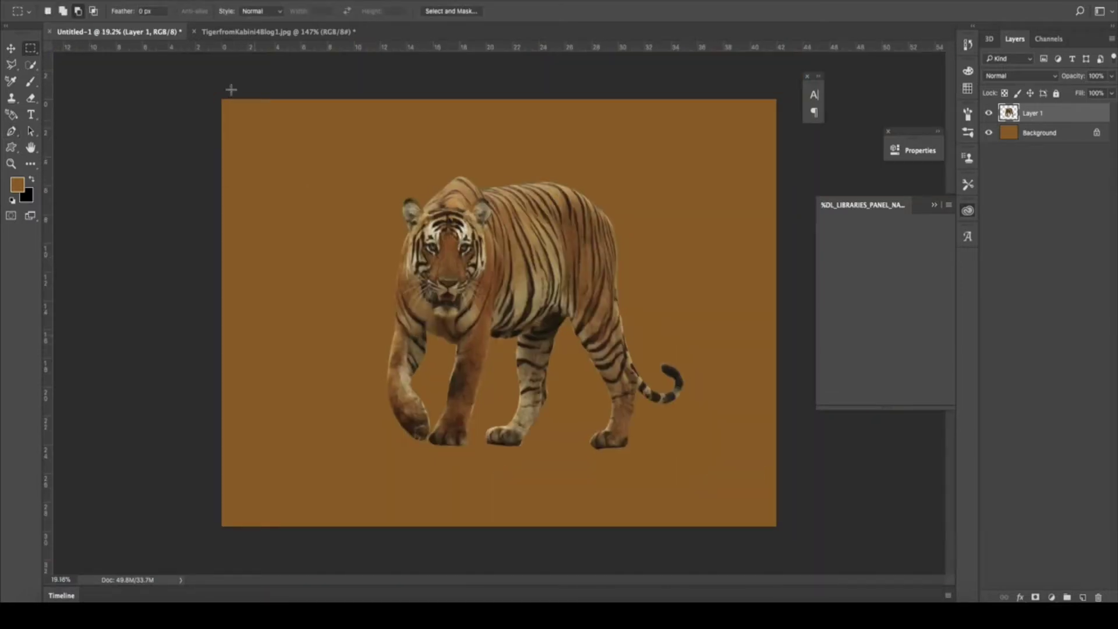
# Open the park landscape photo from File > Open
pyautogui.click(102, 0)
pyautogui.click(111, 4)
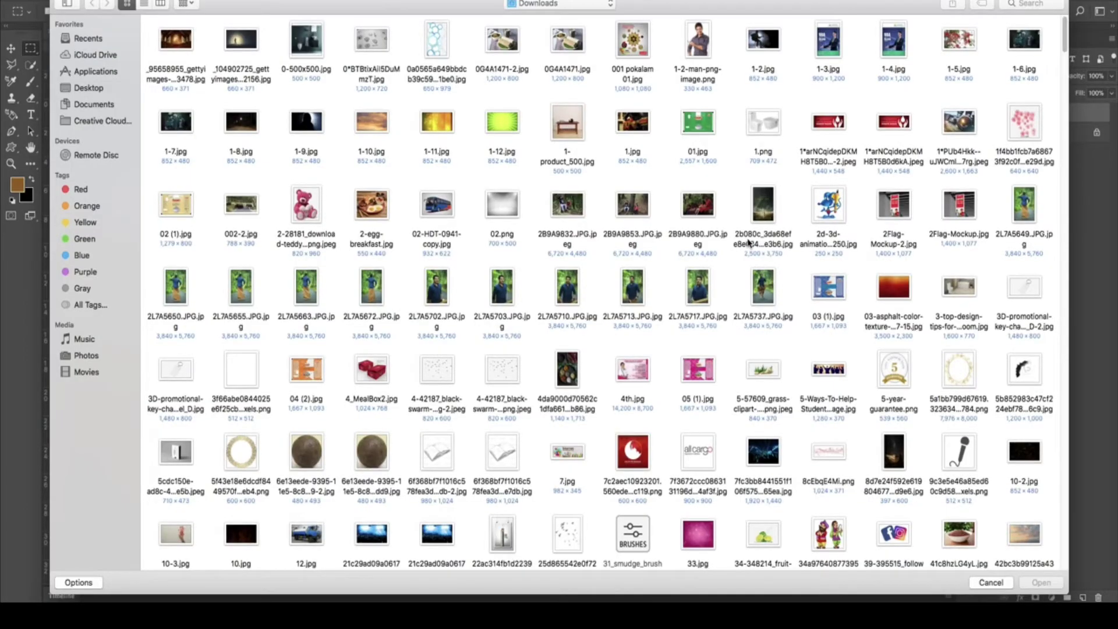
pyautogui.scroll(-2, 743, 247)
pyautogui.scroll(-3, 745, 245)
pyautogui.scroll(-1, 768, 250)
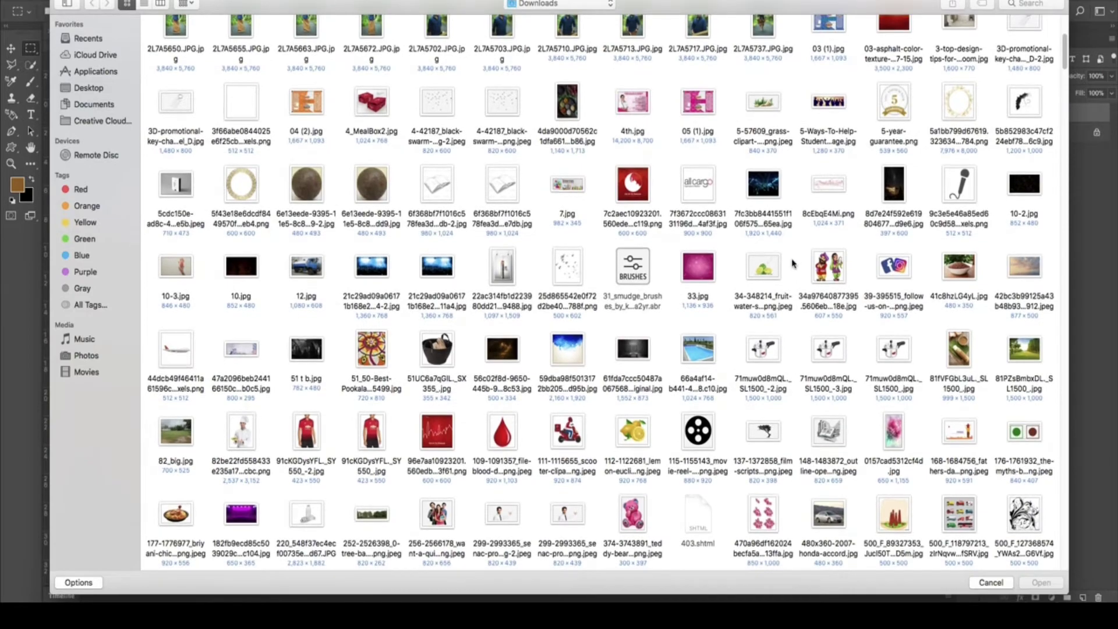
pyautogui.doubleClick(1024, 352)
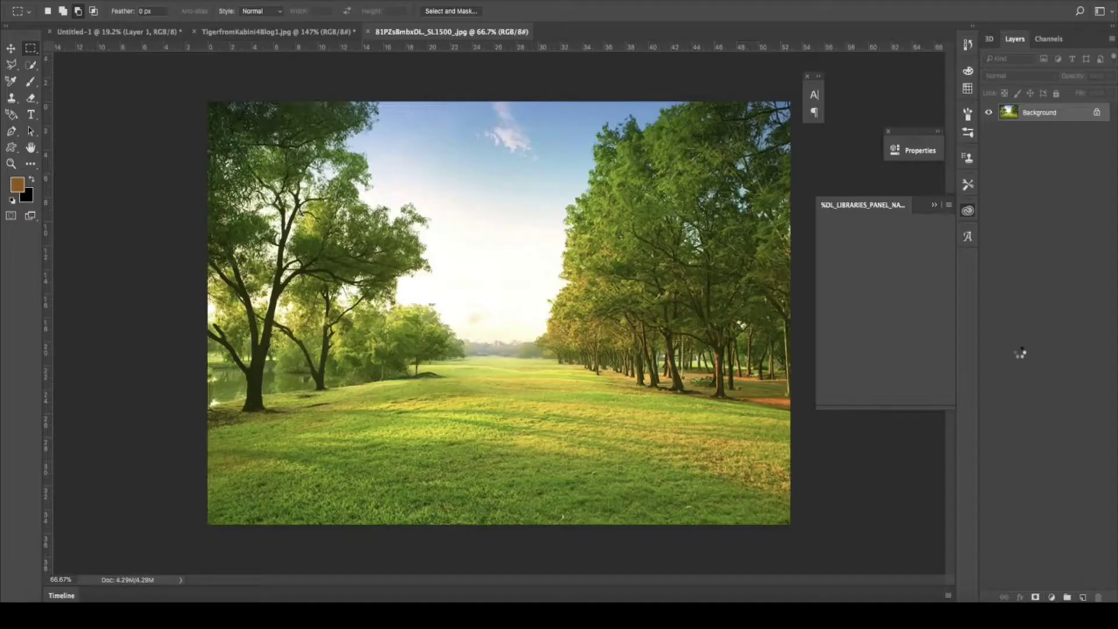
# Move the park photo into Untitled-1, close source tabs unsaved, and place Layer 2 below Layer 1
pyautogui.press('v')
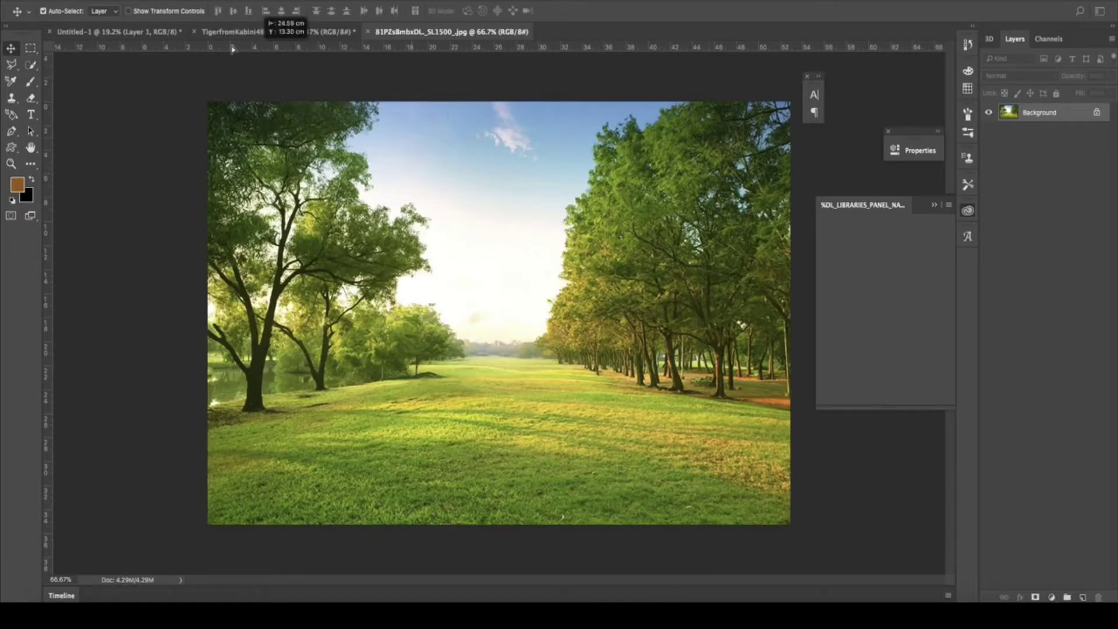
pyautogui.click(120, 38)
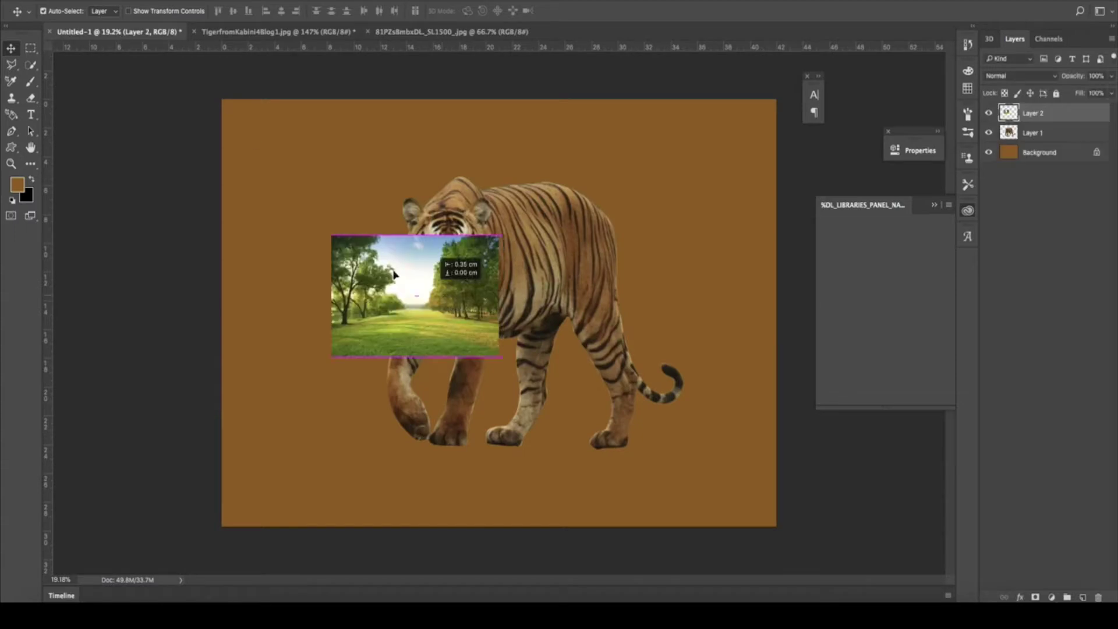
pyautogui.moveTo(120, 37); pyautogui.dragTo(343, 233)
pyautogui.click(195, 32)
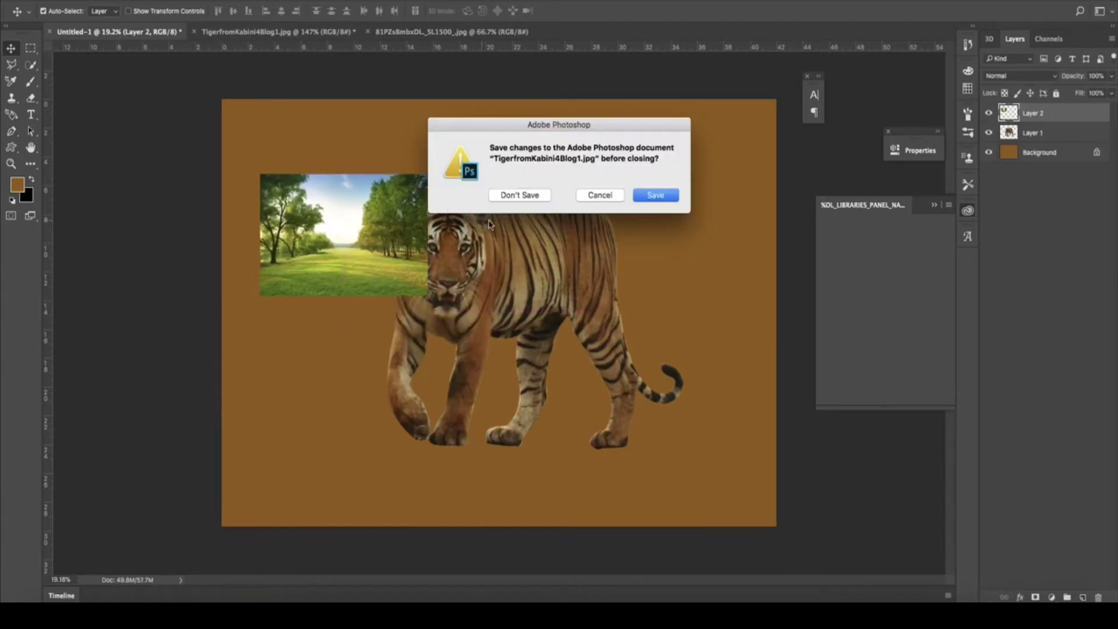
pyautogui.press('Return')
pyautogui.click(198, 35)
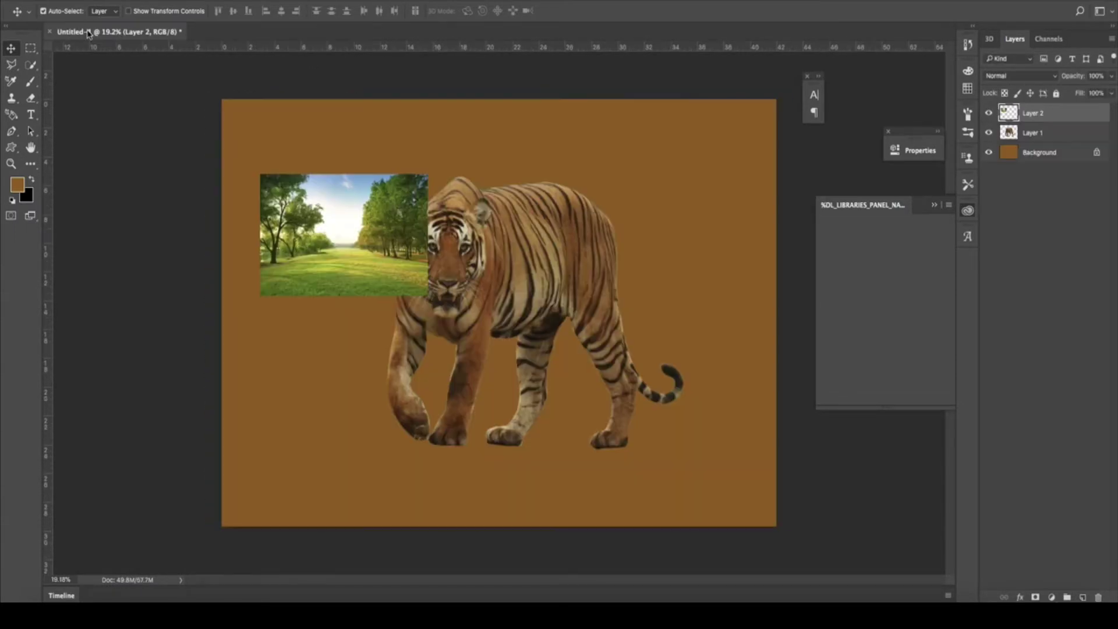
pyautogui.moveTo(407, 249); pyautogui.dragTo(524, 315)
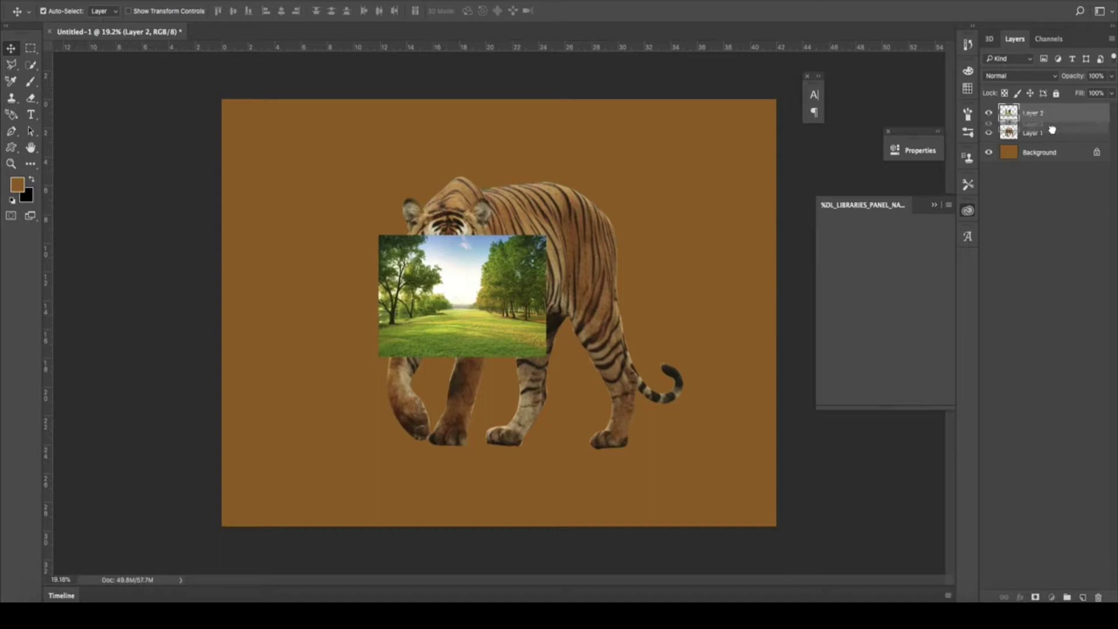
pyautogui.moveTo(1054, 115); pyautogui.dragTo(1054, 145)
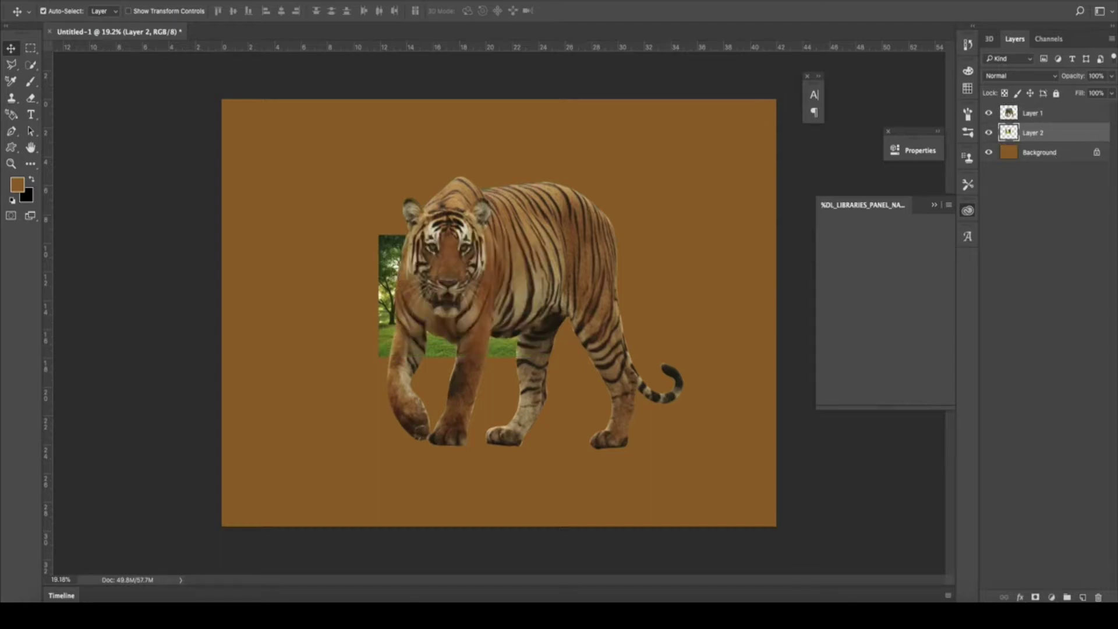
# Free Transform the park photo so it fills the whole canvas
pyautogui.click(125, 3)
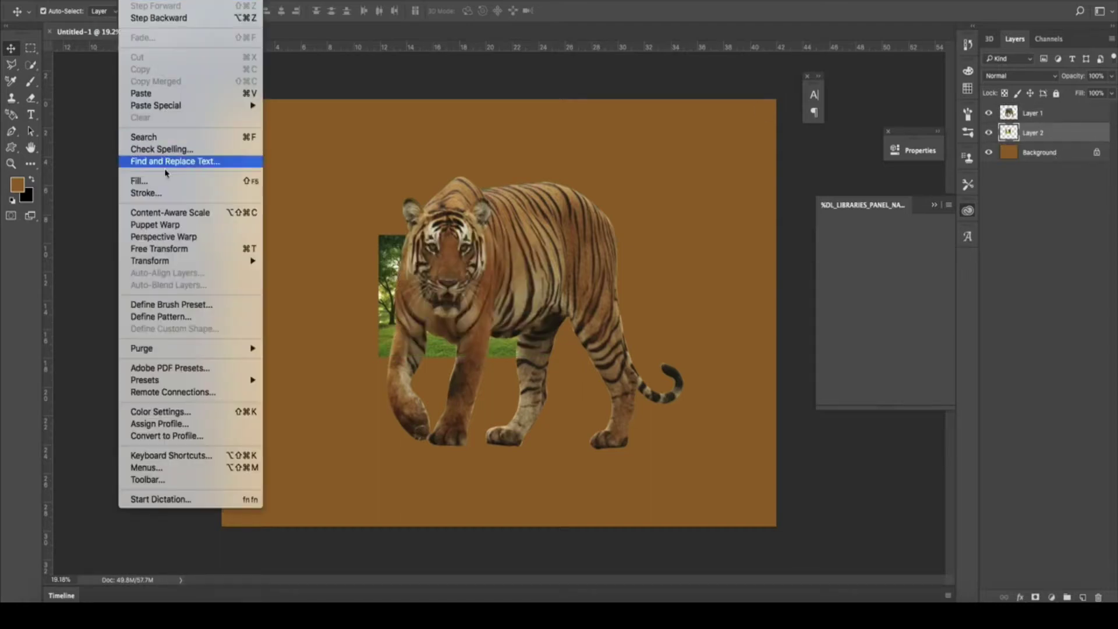
pyautogui.click(175, 249)
pyautogui.moveTo(545, 358)
pyautogui.mouseDown()
pyautogui.moveTo(619, 374)
pyautogui.moveTo(699, 464)
pyautogui.moveTo(780, 527)
pyautogui.mouseUp()
pyautogui.moveTo(713, 462); pyautogui.dragTo(740, 474)
pyautogui.press('Return')
# Scale the tiger down to about 55% and place it on the grass
pyautogui.click(523, 304)
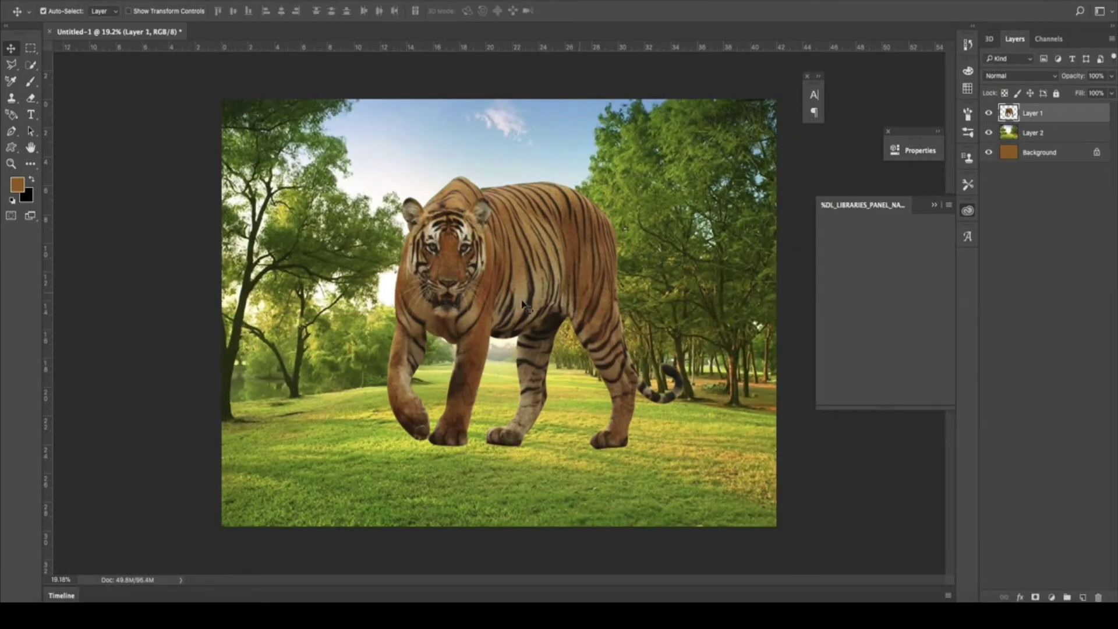
pyautogui.click(125, 1)
pyautogui.click(171, 251)
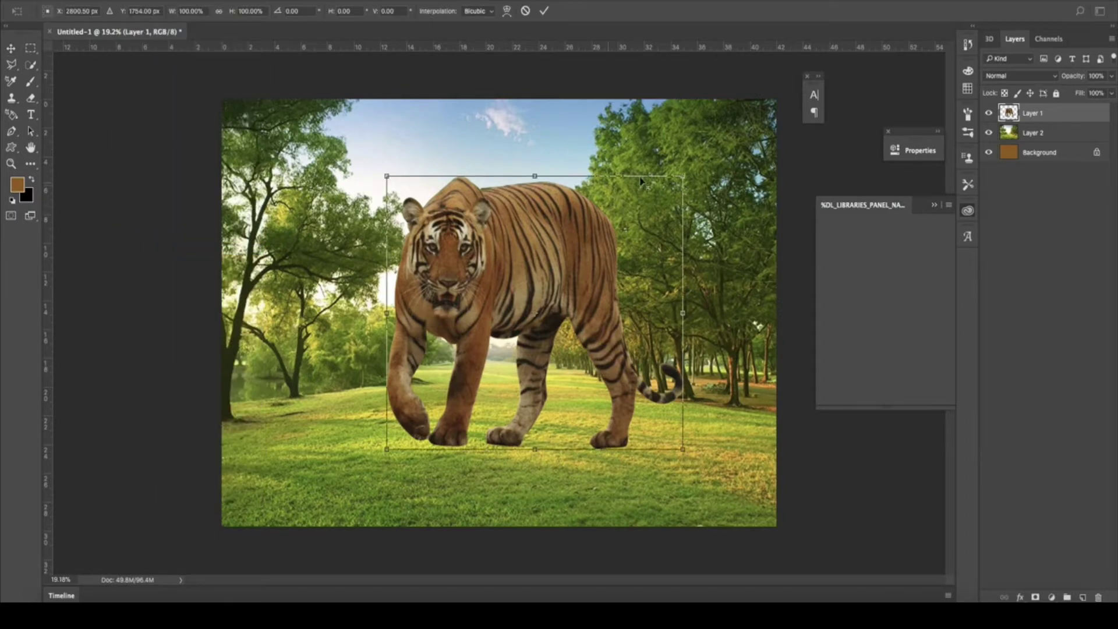
pyautogui.moveTo(685, 173); pyautogui.dragTo(622, 229)
pyautogui.moveTo(562, 296); pyautogui.dragTo(585, 379)
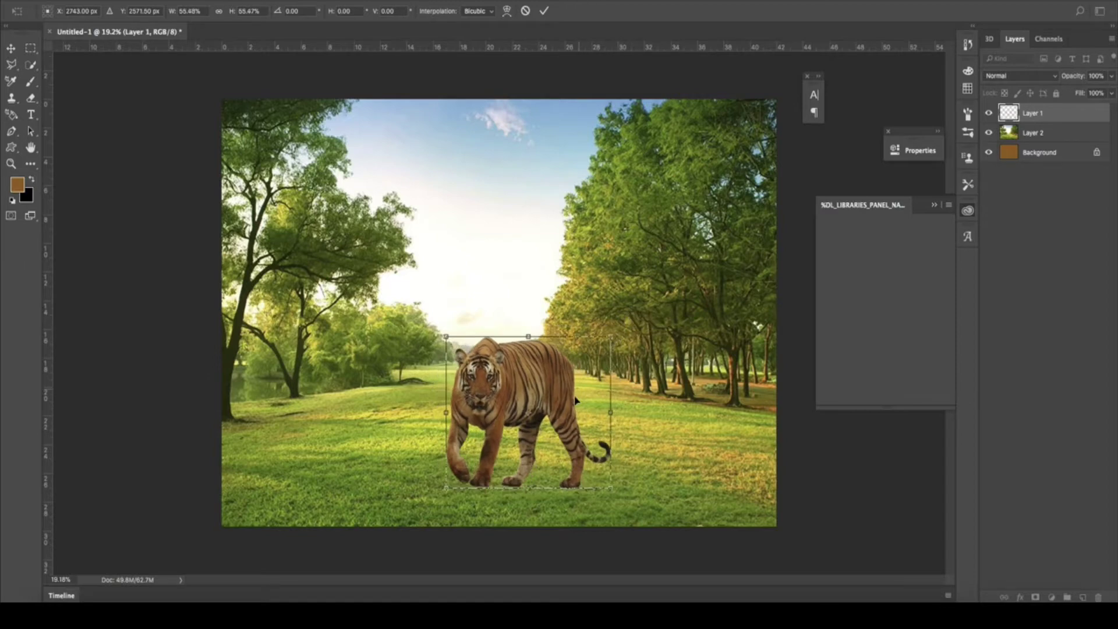
pyautogui.moveTo(619, 334); pyautogui.dragTo(599, 350)
pyautogui.moveTo(569, 402); pyautogui.dragTo(549, 400)
pyautogui.press('Return')
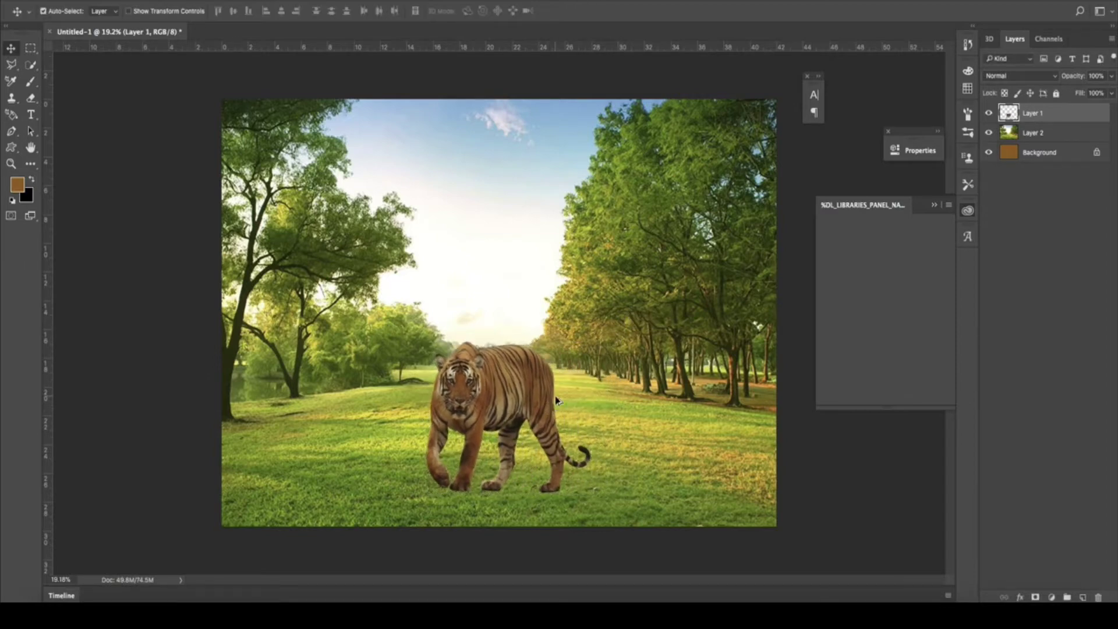
pyautogui.scroll(-1, 515, 376)
# Scale the park layer to 129.2% and shift it up to show more grass
pyautogui.scroll(1, 563, 383)
pyautogui.click(651, 387)
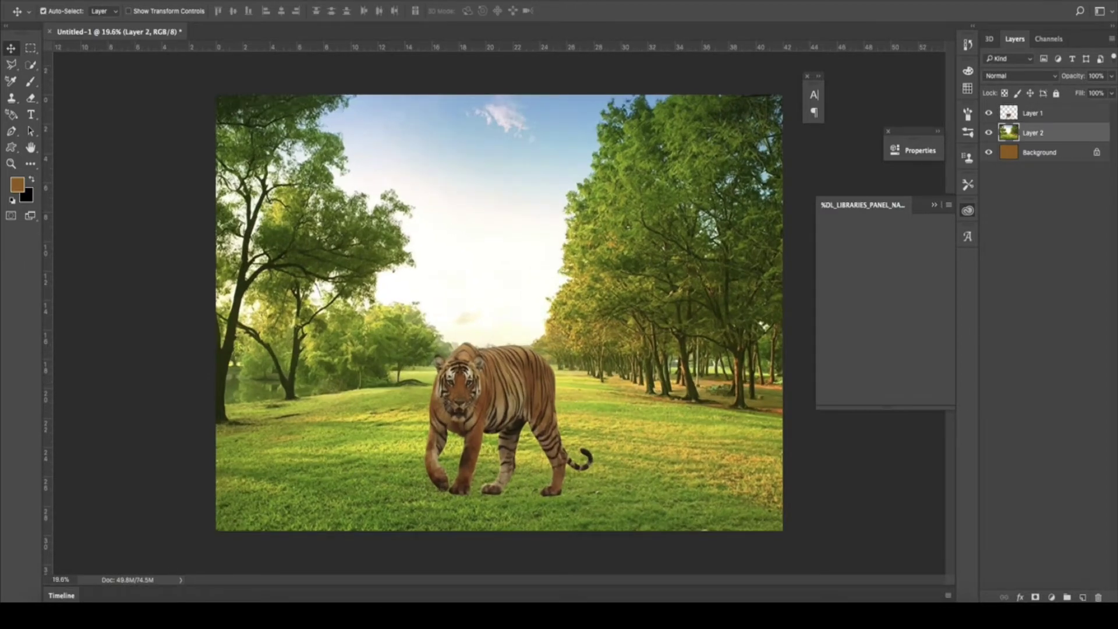
pyautogui.click(131, 3)
pyautogui.click(223, 249)
pyautogui.scroll(-1, 798, 545)
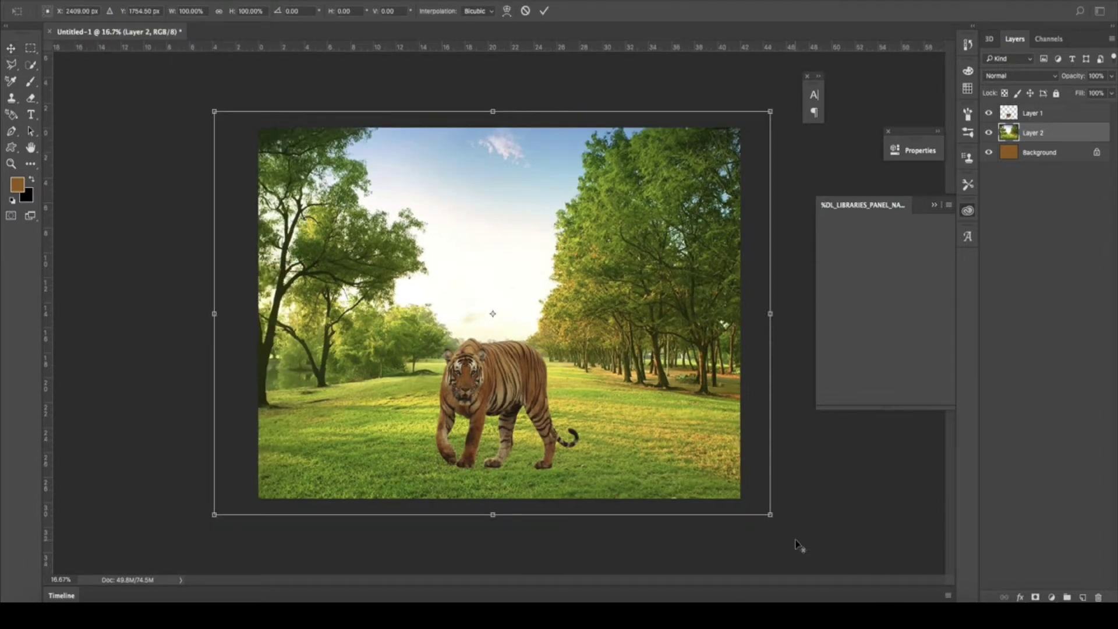
pyautogui.moveTo(771, 515); pyautogui.dragTo(851, 572)
pyautogui.moveTo(710, 460)
pyautogui.mouseDown()
pyautogui.moveTo(712, 395)
pyautogui.moveTo(691, 403)
pyautogui.mouseUp()
pyautogui.press('Return')
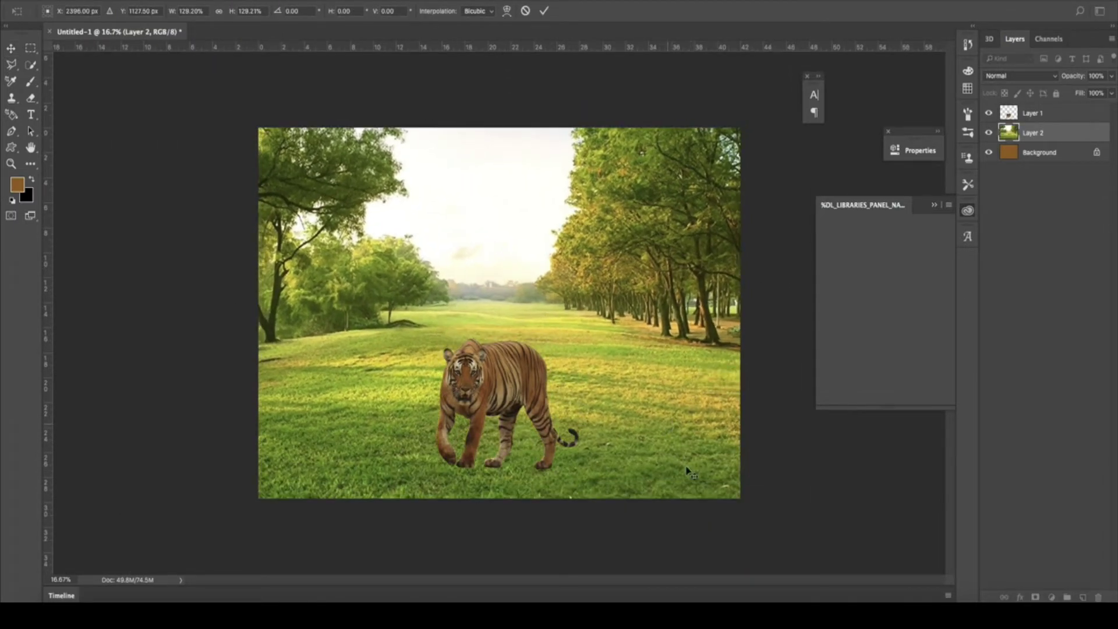
# Select the tiger layer and zoom in toward the tiger
pyautogui.click(499, 371)
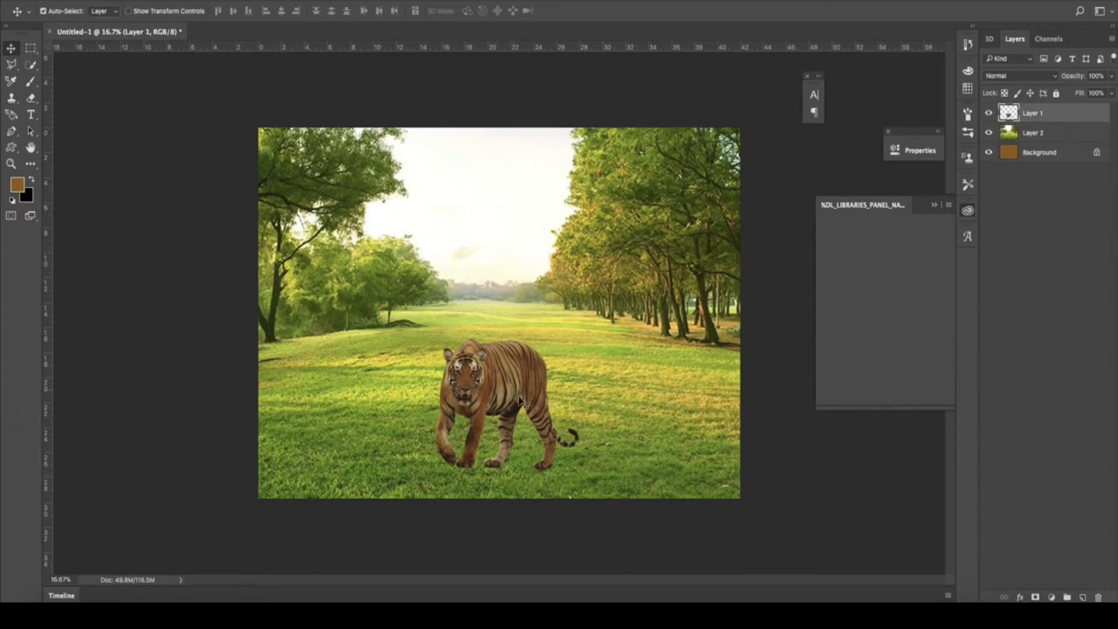
pyautogui.hotkey('ctrl', '+')
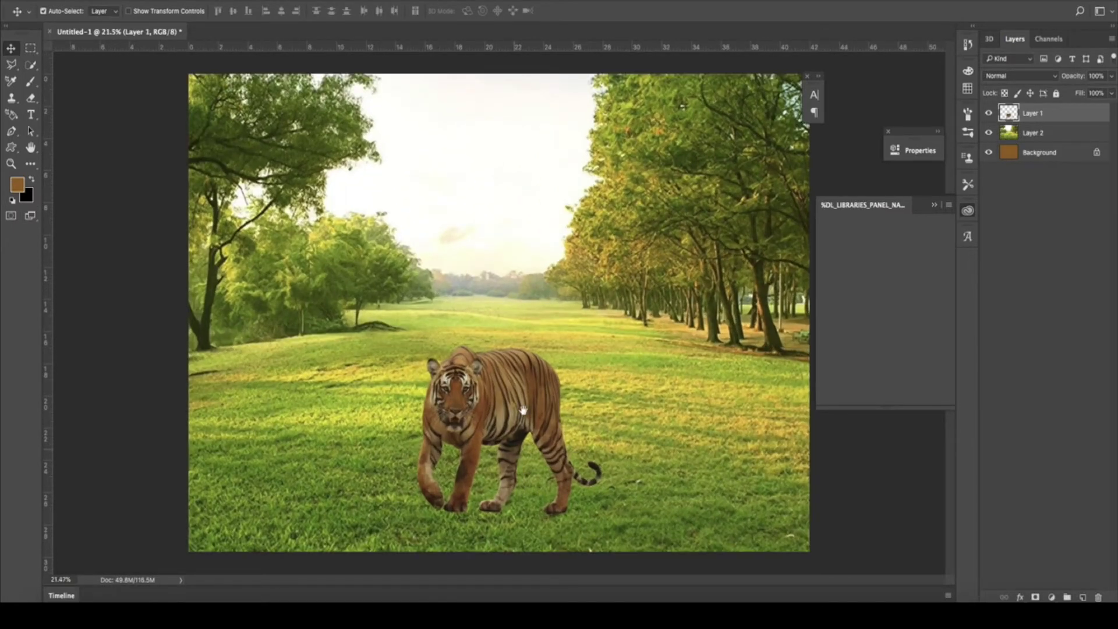
pyautogui.scroll(5, 505, 513)
pyautogui.scroll(1, 506, 394)
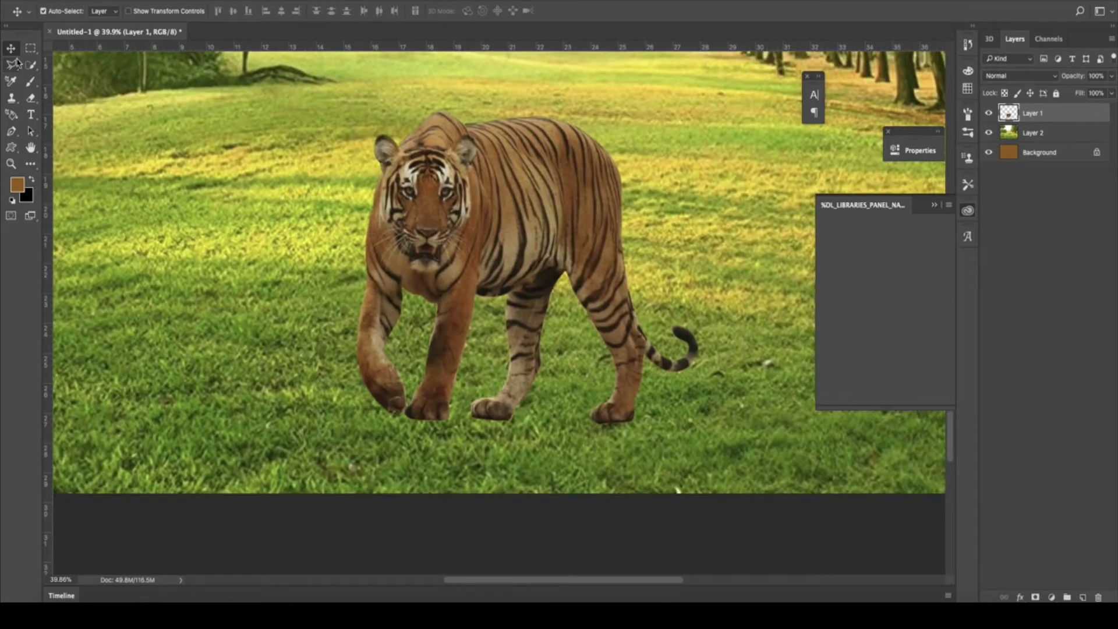
# Set up the Brush with black as foreground colour and a 175 px size
pyautogui.press('b')
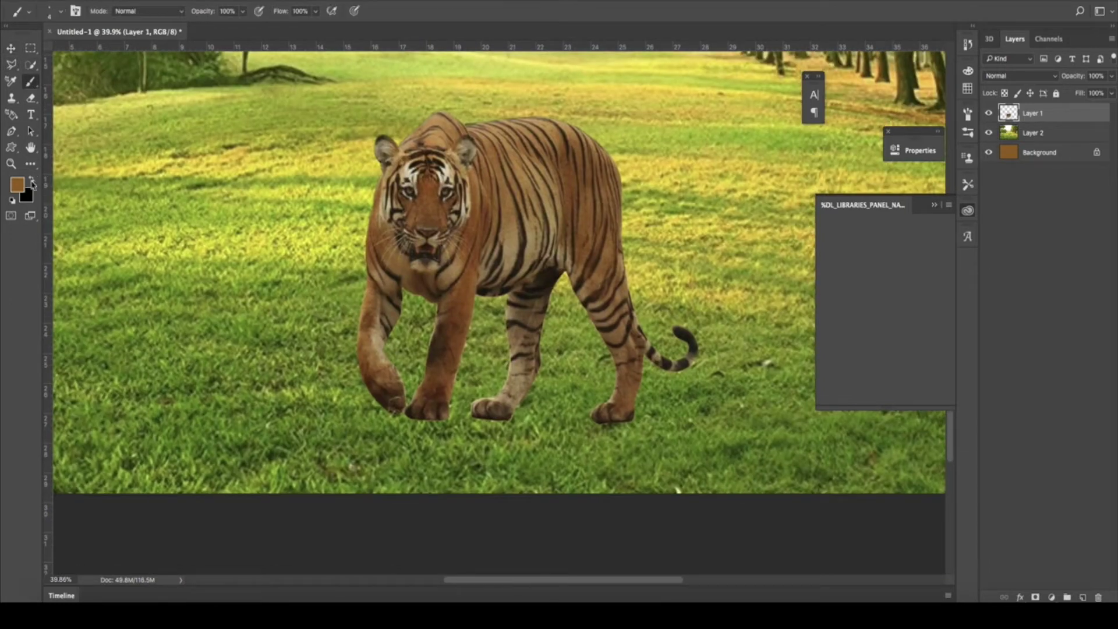
pyautogui.click(33, 184)
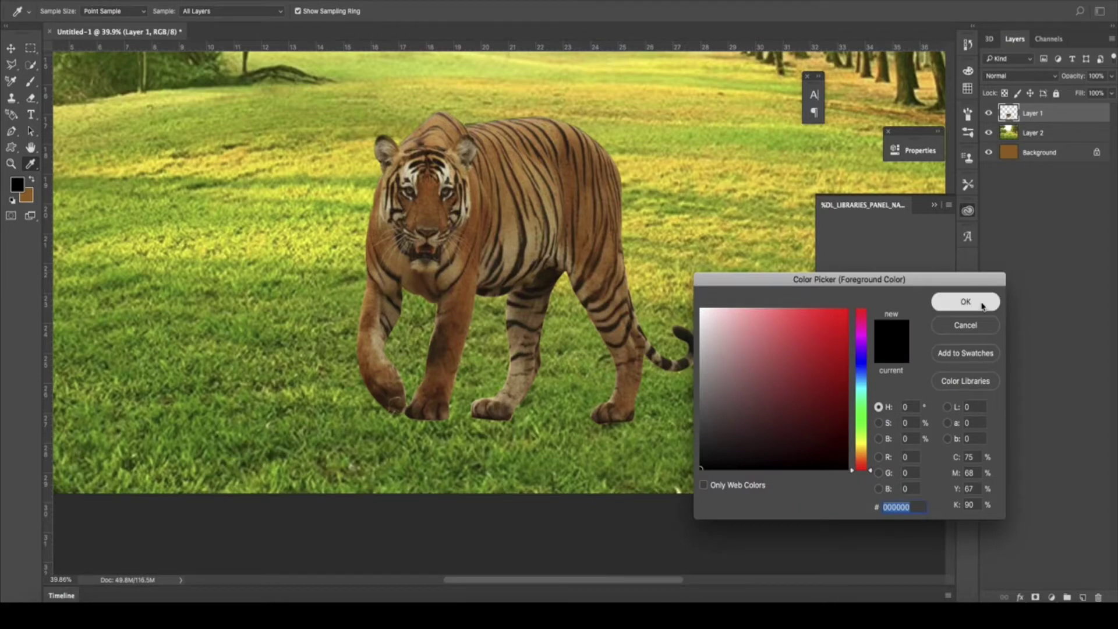
pyautogui.click(982, 304)
pyautogui.click(55, 12)
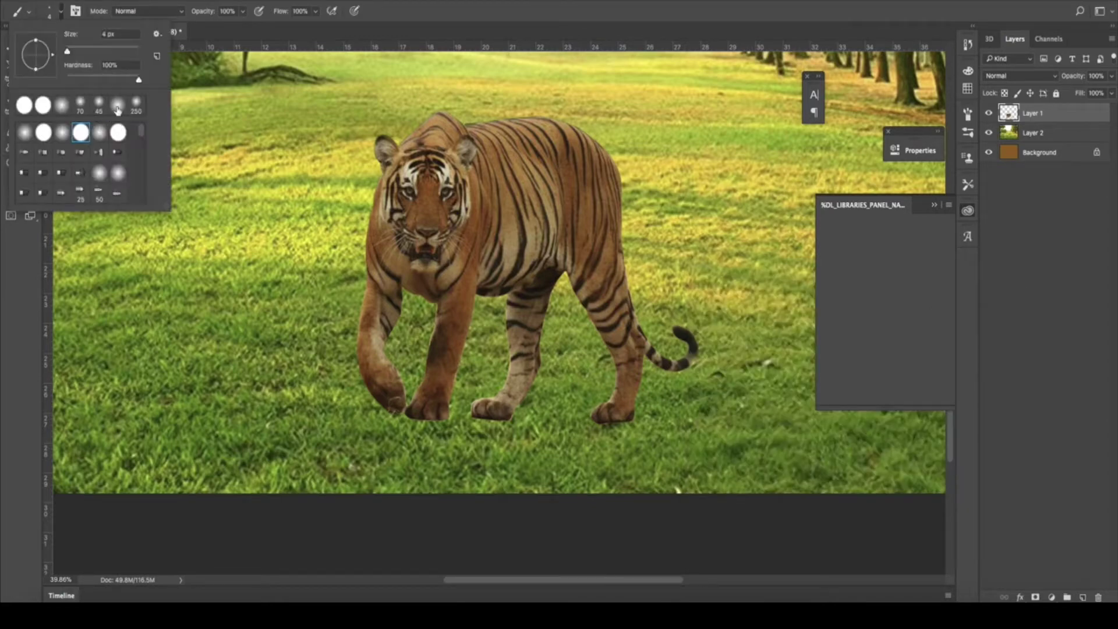
pyautogui.press('Return')
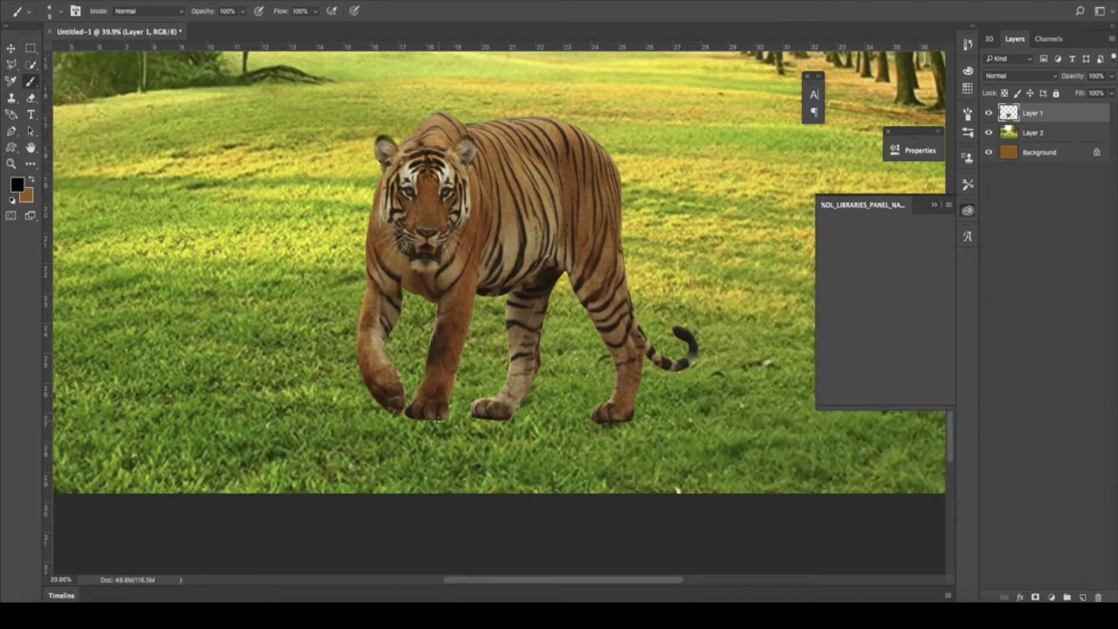
pyautogui.press(']')
pyautogui.press(']')
pyautogui.press(']')
# On a new Layer 3, paint a long black stroke along the grass under the tiger
pyautogui.click(1081, 597)
pyautogui.moveTo(399, 403)
pyautogui.mouseDown()
pyautogui.moveTo(312, 407)
pyautogui.moveTo(360, 349)
pyautogui.moveTo(349, 326)
pyautogui.mouseUp()
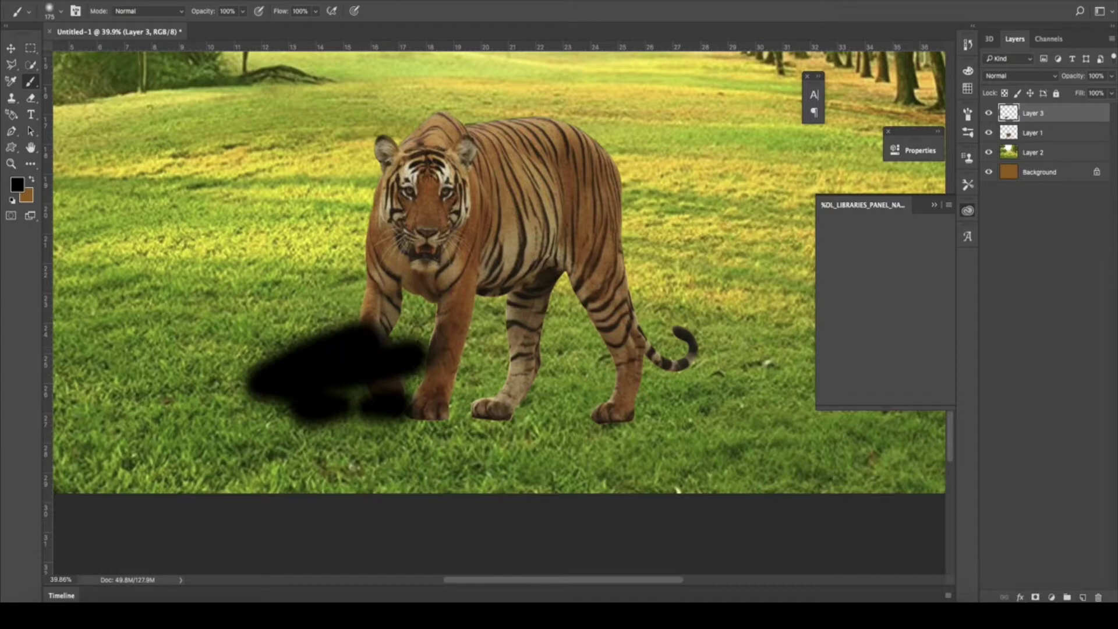
pyautogui.click(146, 16)
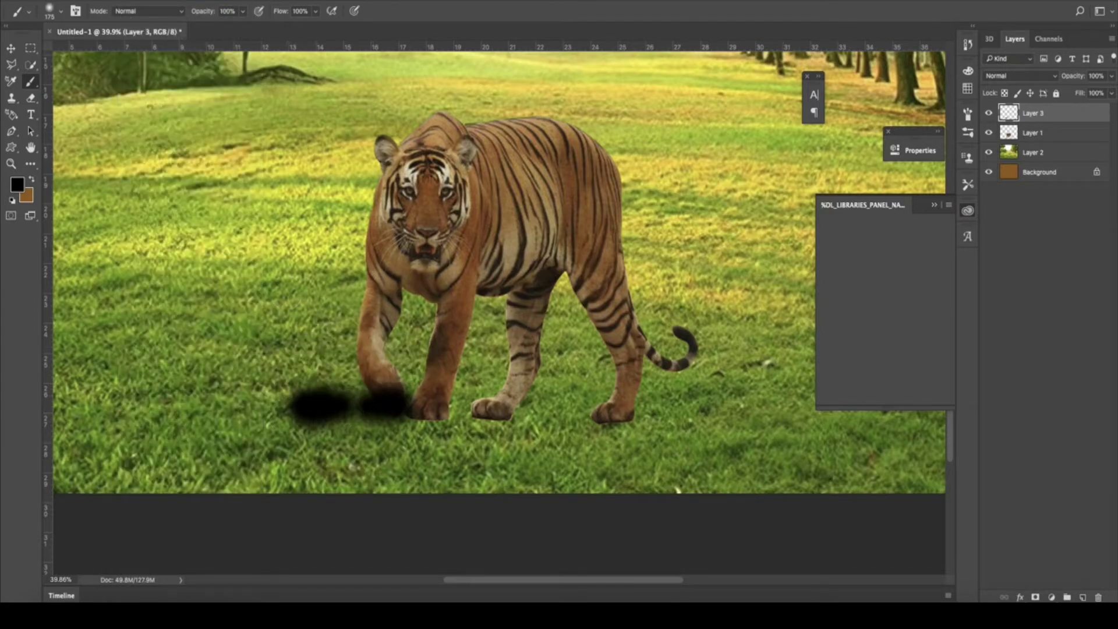
pyautogui.click(133, 2)
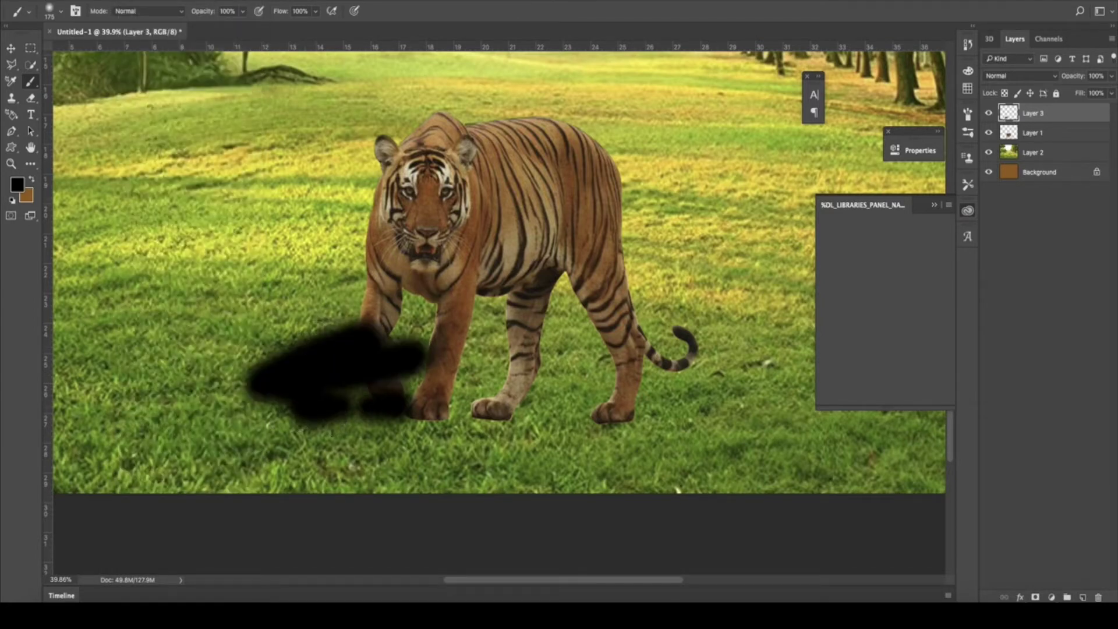
pyautogui.click(133, 3)
pyautogui.click(132, 2)
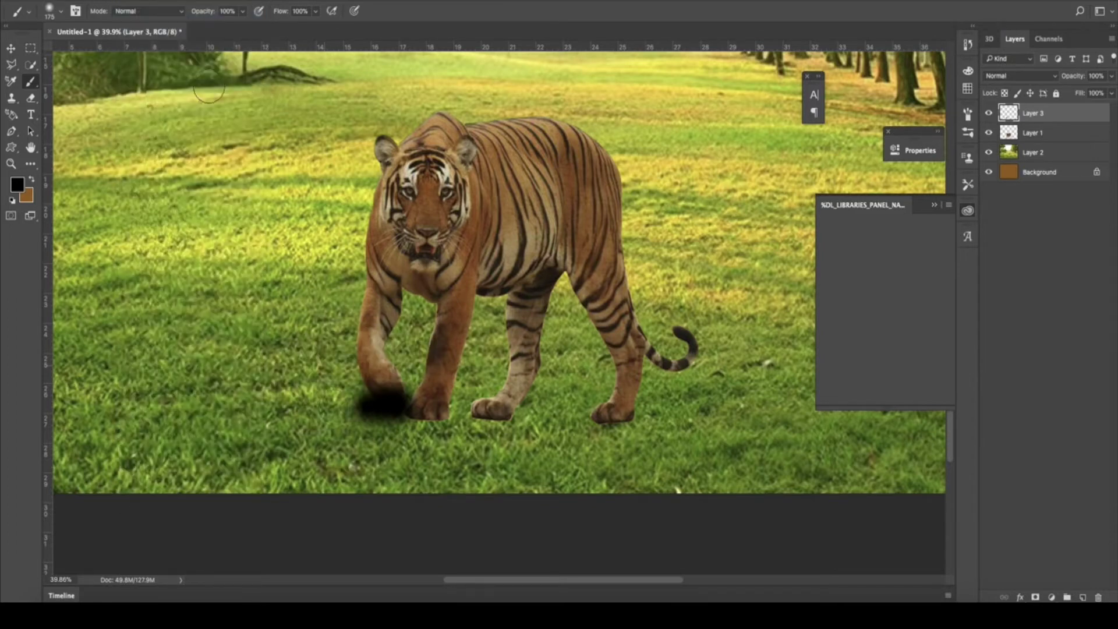
pyautogui.click(132, 3)
pyautogui.moveTo(352, 407)
pyautogui.mouseDown()
pyautogui.moveTo(674, 422)
pyautogui.moveTo(292, 404)
pyautogui.moveTo(357, 429)
pyautogui.moveTo(757, 425)
pyautogui.mouseUp()
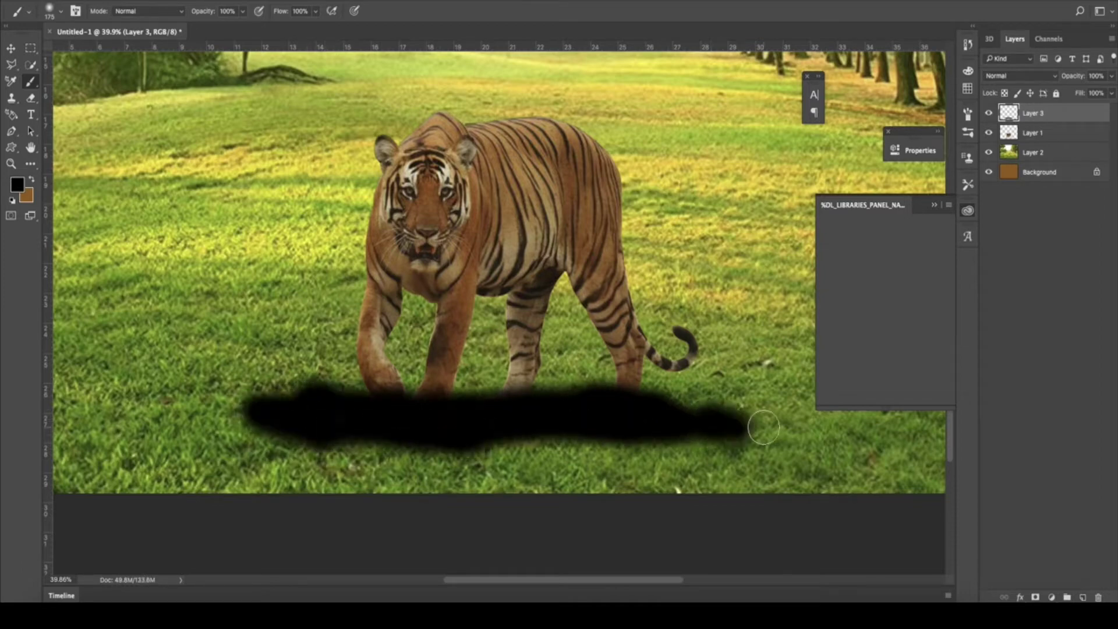
# Fade Layer 3 to 34% opacity and move it beneath the tiger's Layer 1
pyautogui.click(1112, 78)
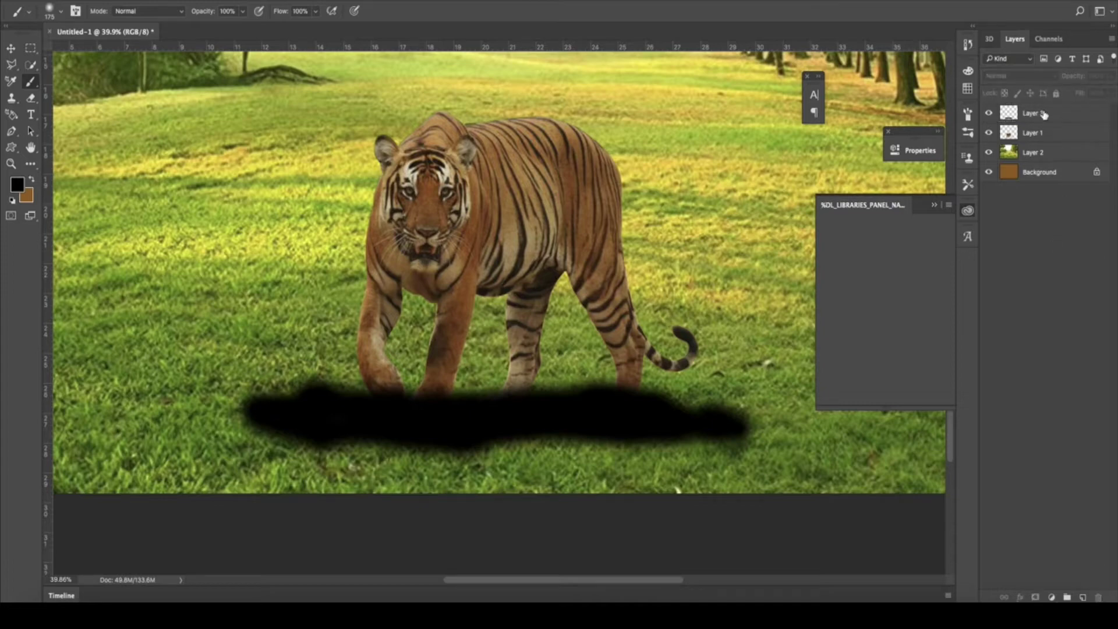
pyautogui.click(1019, 111)
pyautogui.click(1112, 80)
pyautogui.moveTo(1109, 93)
pyautogui.mouseDown()
pyautogui.moveTo(1076, 95)
pyautogui.moveTo(1087, 93)
pyautogui.mouseUp()
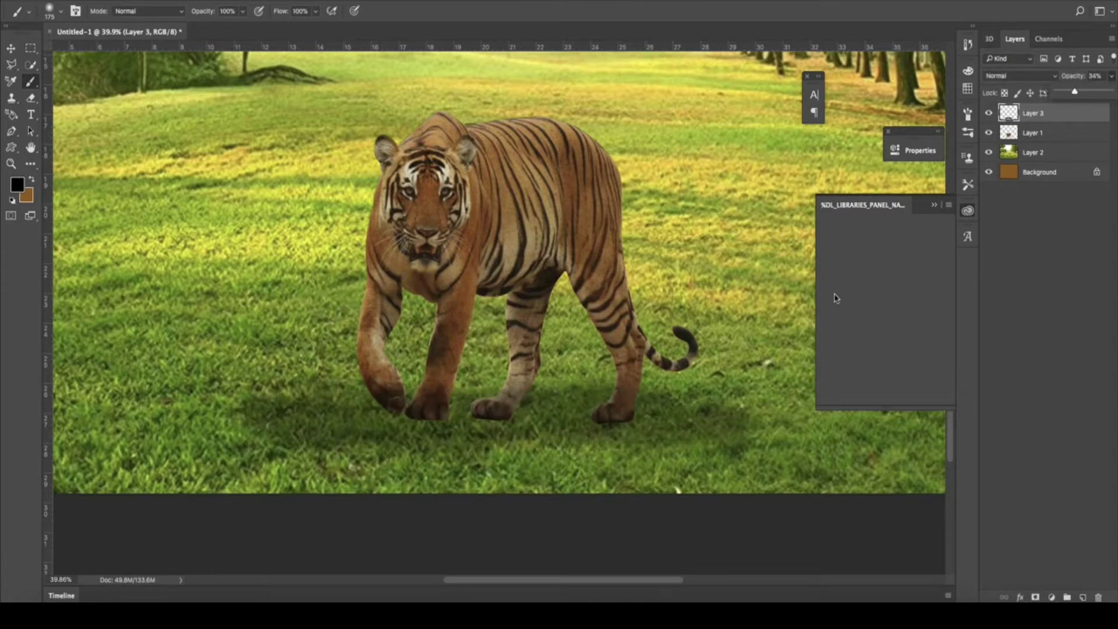
pyautogui.scroll(-5, 423, 520)
pyautogui.scroll(2, 424, 520)
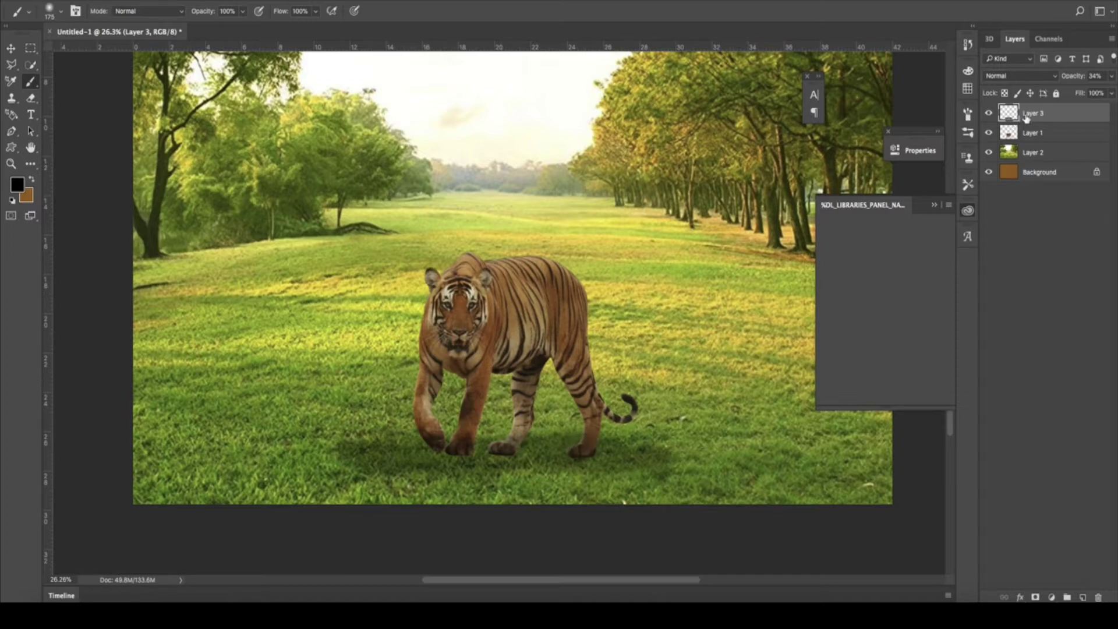
pyautogui.moveTo(1026, 117); pyautogui.dragTo(1028, 142)
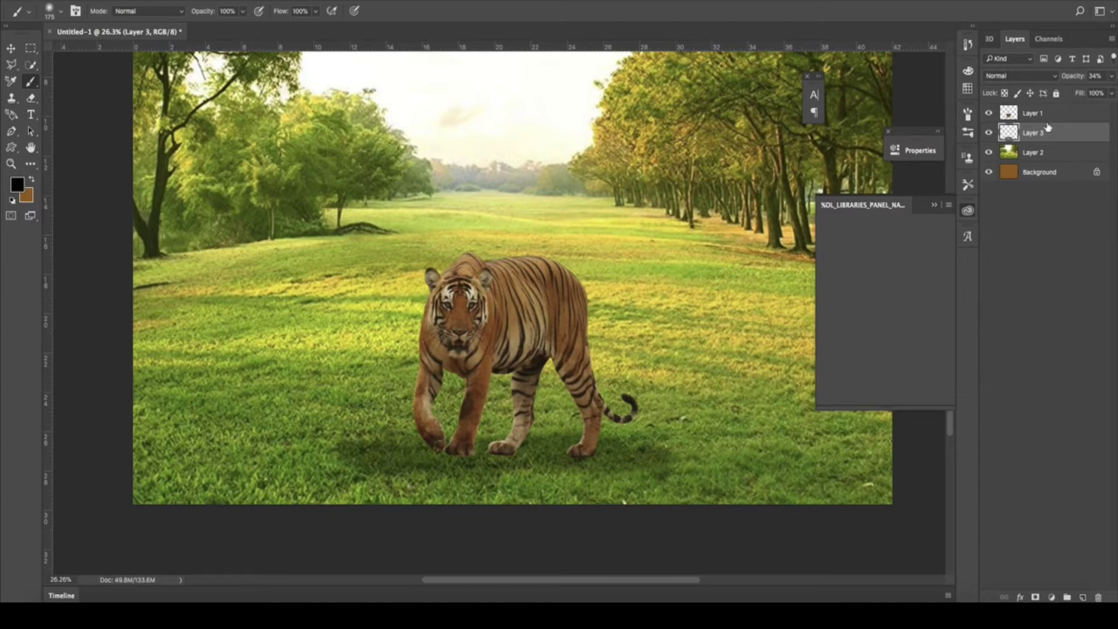
pyautogui.click(288, 1)
pyautogui.moveTo(297, 129)
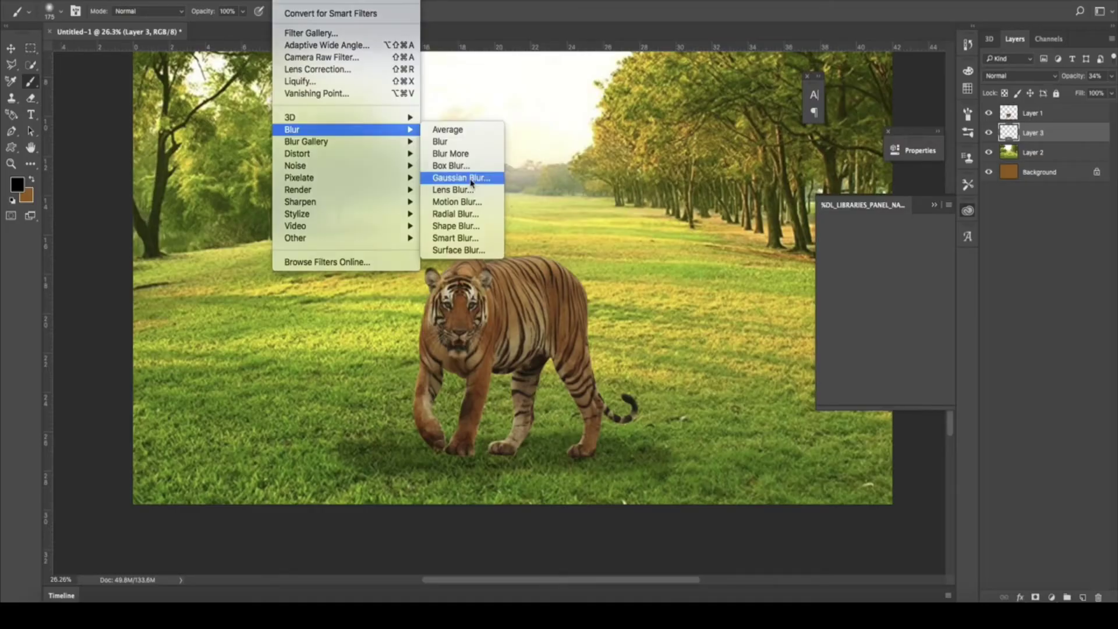
# Apply a 41.6-pixel Gaussian Blur to the shadow layer
pyautogui.click(441, 177)
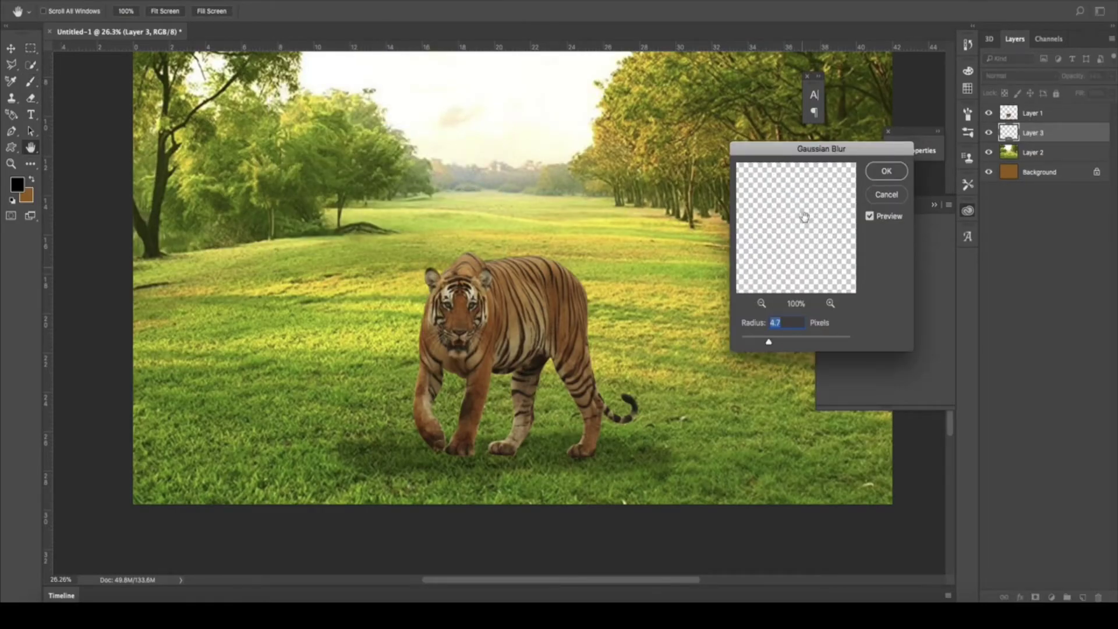
pyautogui.click(762, 304)
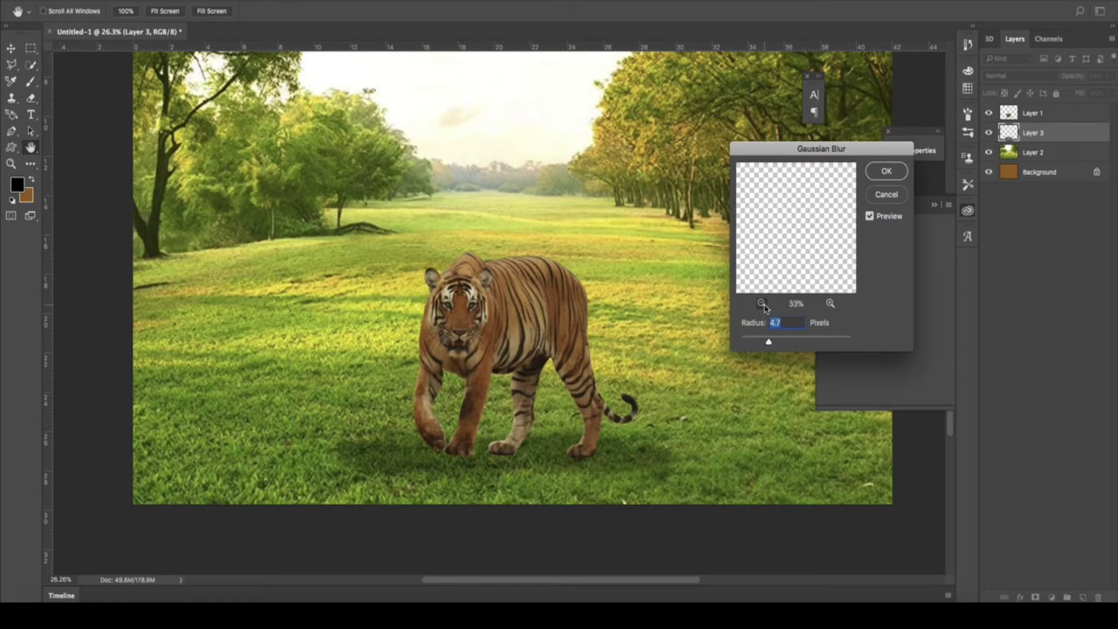
pyautogui.click(761, 304)
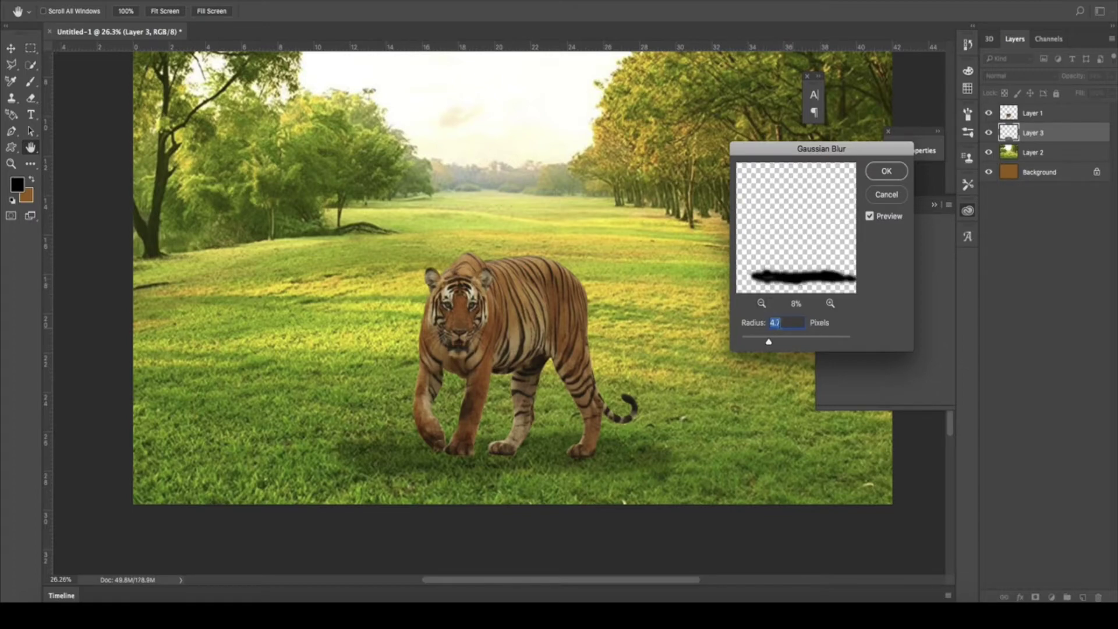
pyautogui.moveTo(791, 340); pyautogui.dragTo(797, 343)
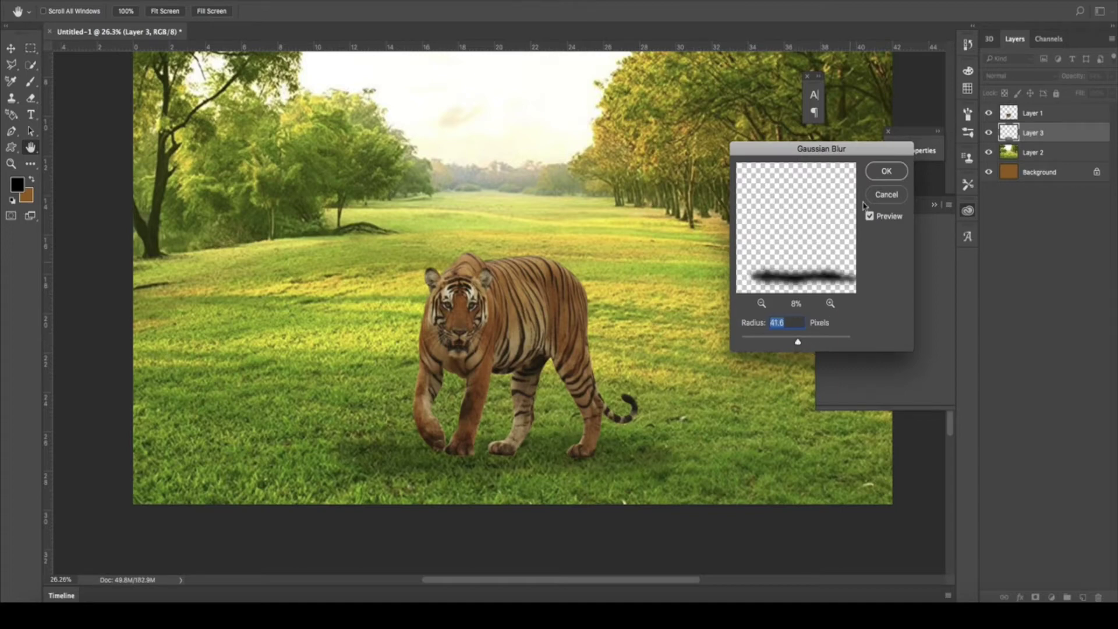
pyautogui.click(886, 170)
# Reopen TigerfromKabini4Blog1.jpg and bring its document tab to the front
pyautogui.press('b')
pyautogui.scroll(-3, 547, 378)
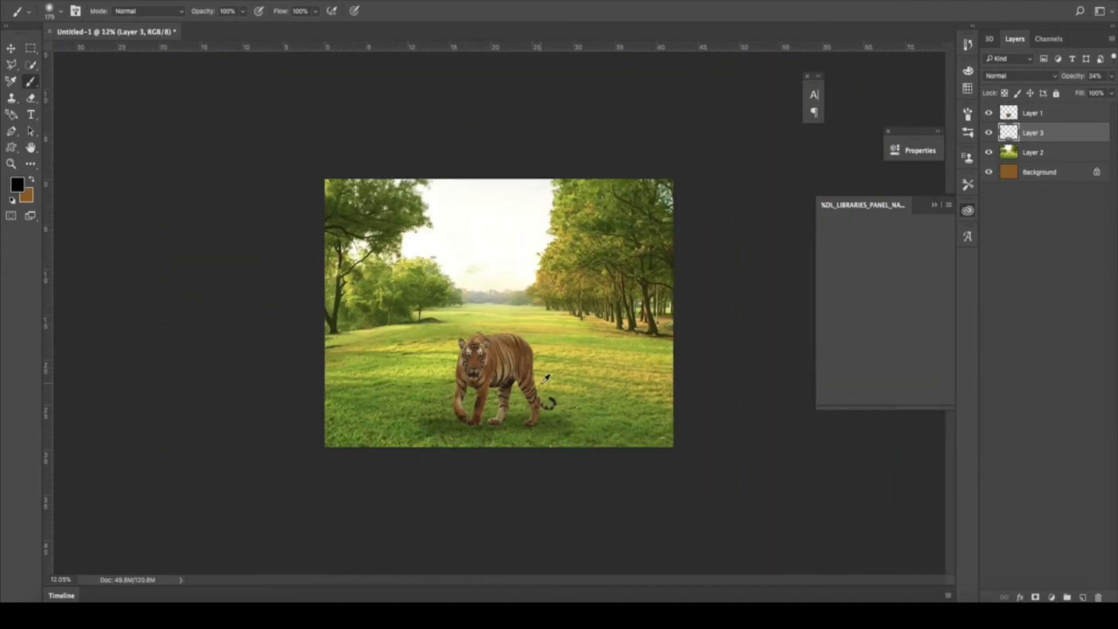
pyautogui.scroll(2, 546, 379)
pyautogui.scroll(1, 553, 396)
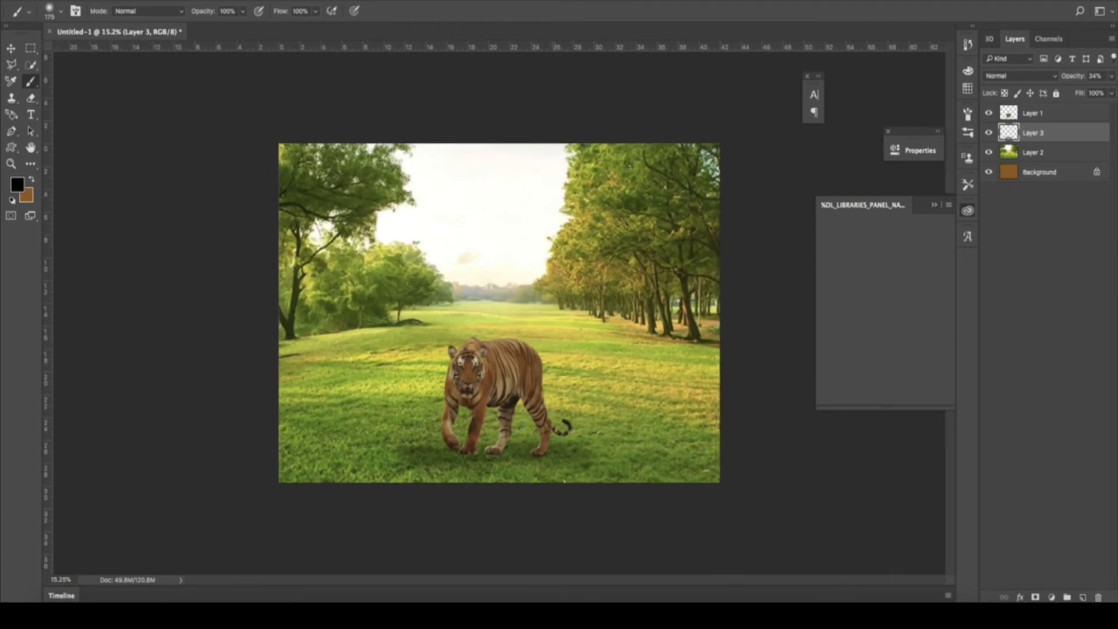
pyautogui.click(104, 1)
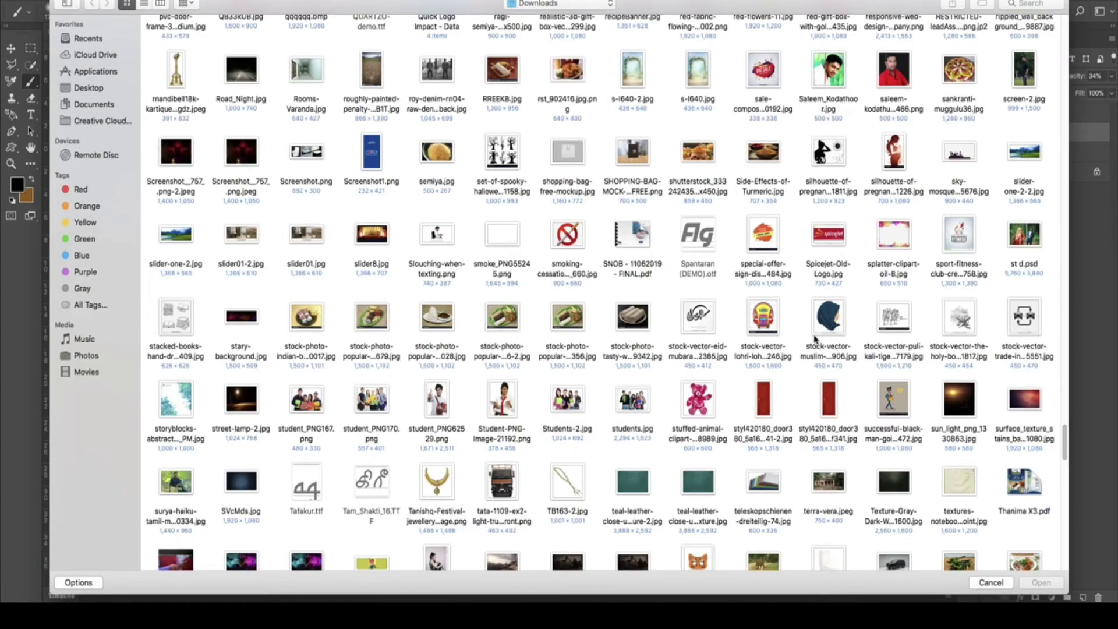
pyautogui.scroll(-5, 815, 338)
pyautogui.click(772, 401)
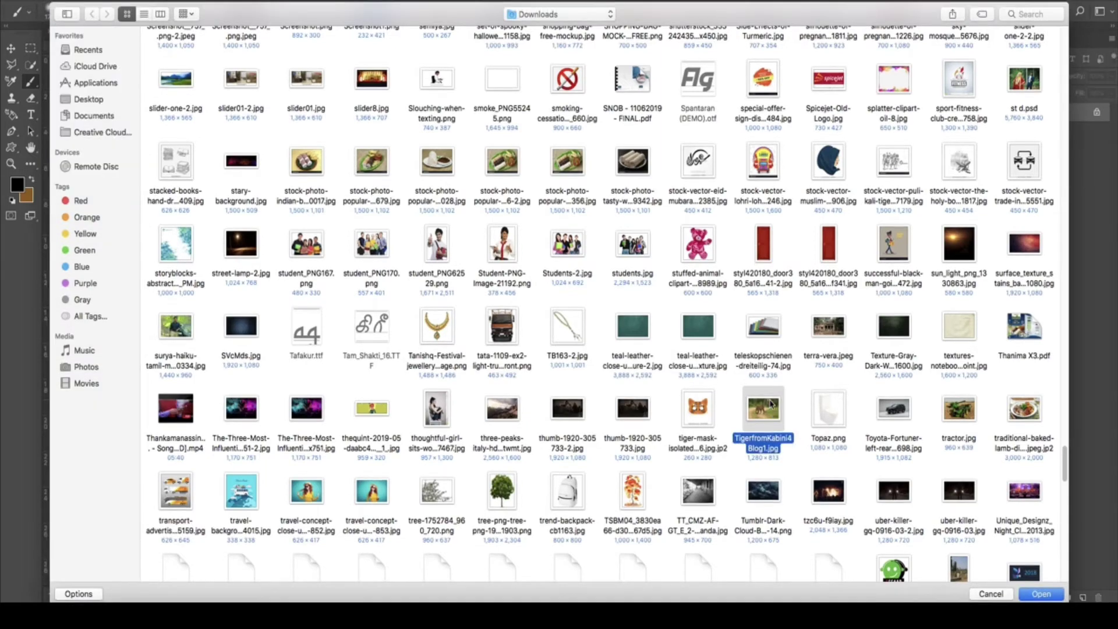
pyautogui.doubleClick(771, 402)
pyautogui.click(169, 32)
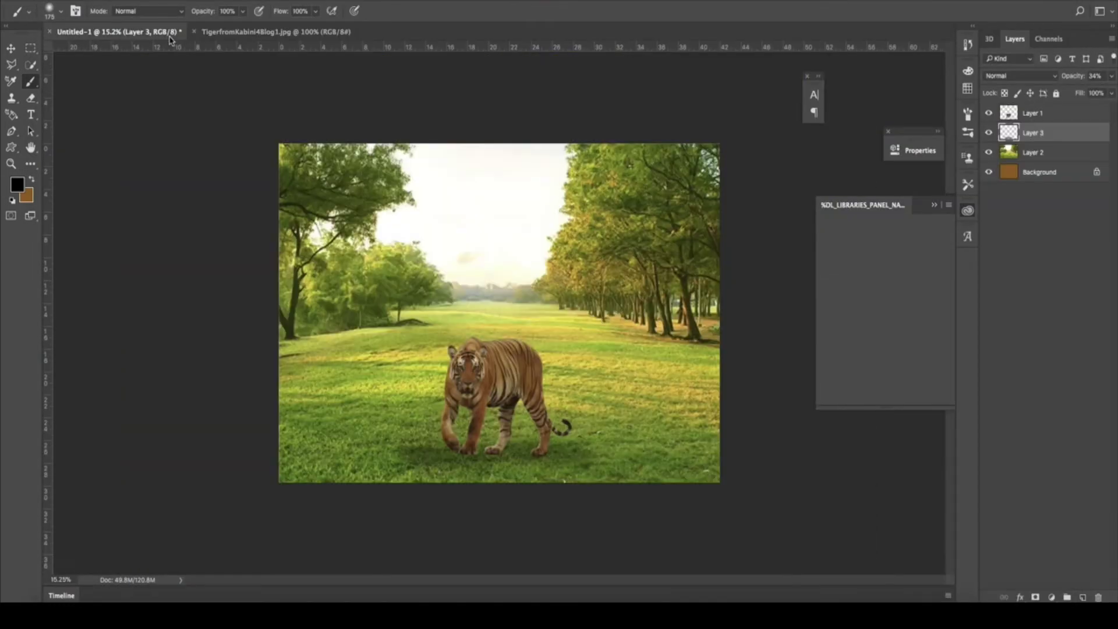
pyautogui.keyDown('alt'); pyautogui.scroll(5, 489, 296); pyautogui.keyUp('alt')
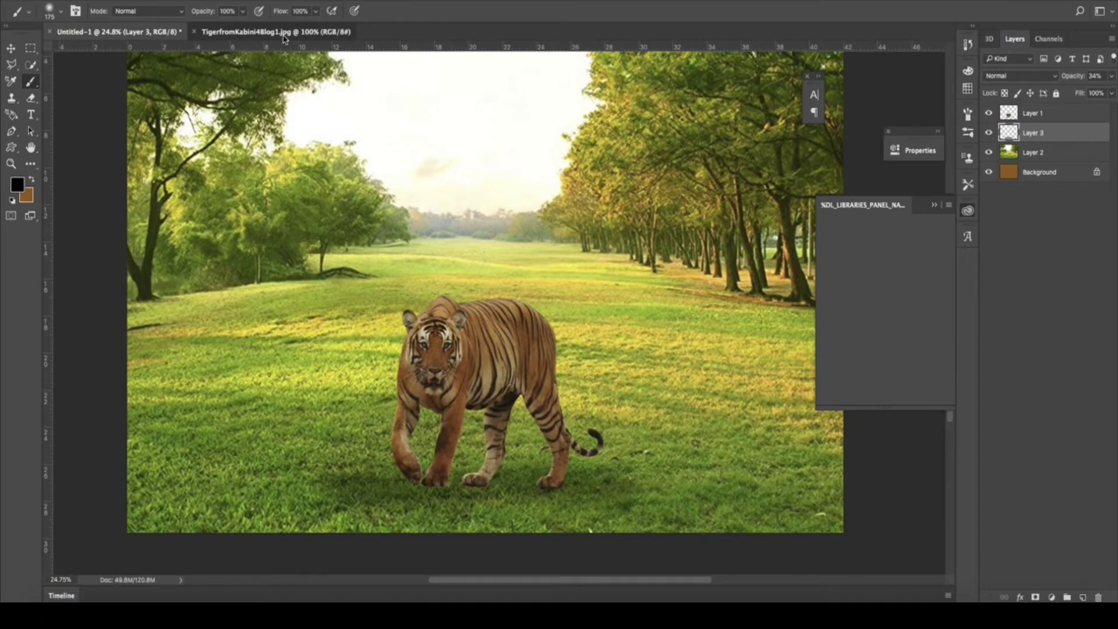
pyautogui.click(285, 33)
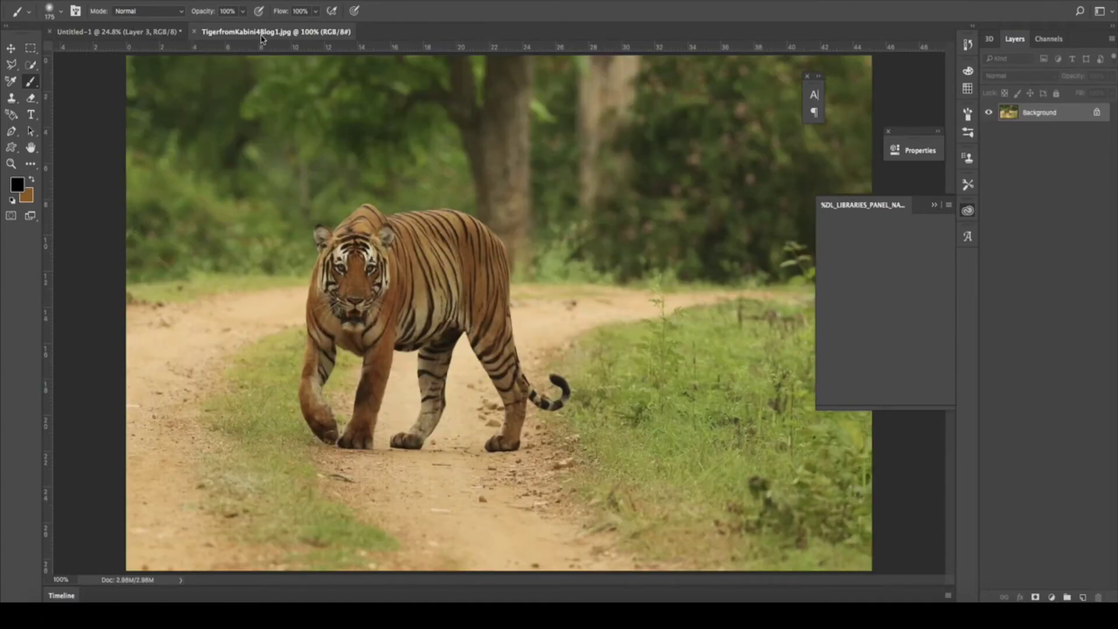
# Back in Untitled-1, zoom and pan to inspect the tiger's edges, then activate Layer 1
pyautogui.click(116, 31)
pyautogui.keyDown('alt'); pyautogui.scroll(-2, 569, 427); pyautogui.keyUp('alt')
pyautogui.keyDown('alt'); pyautogui.scroll(-1, 569, 427); pyautogui.keyUp('alt')
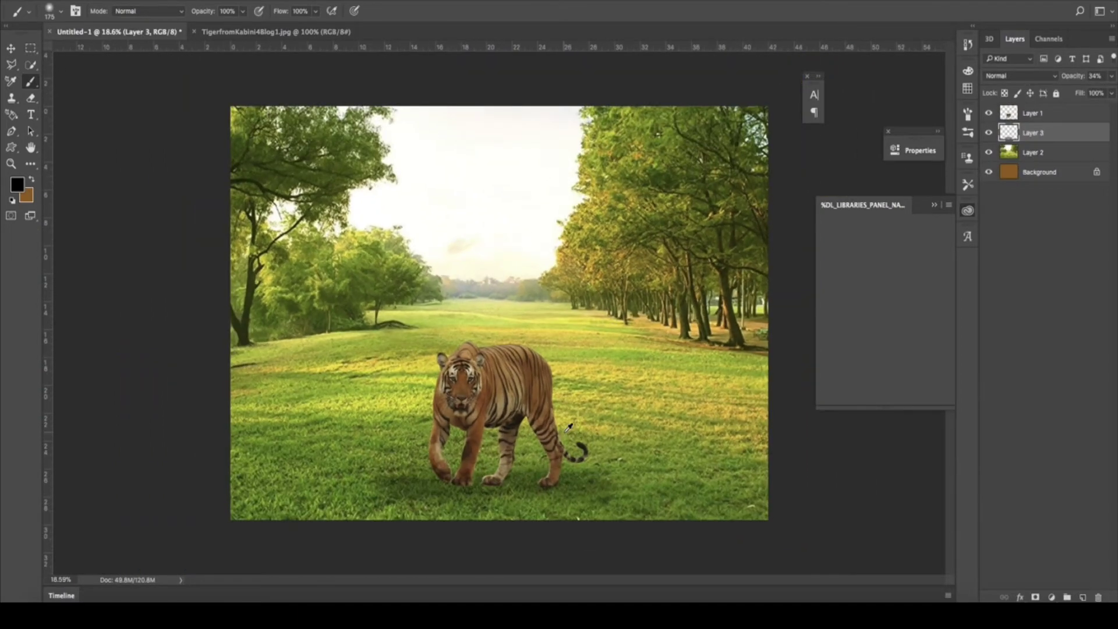
pyautogui.keyDown('alt'); pyautogui.scroll(1, 615, 379); pyautogui.keyUp('alt')
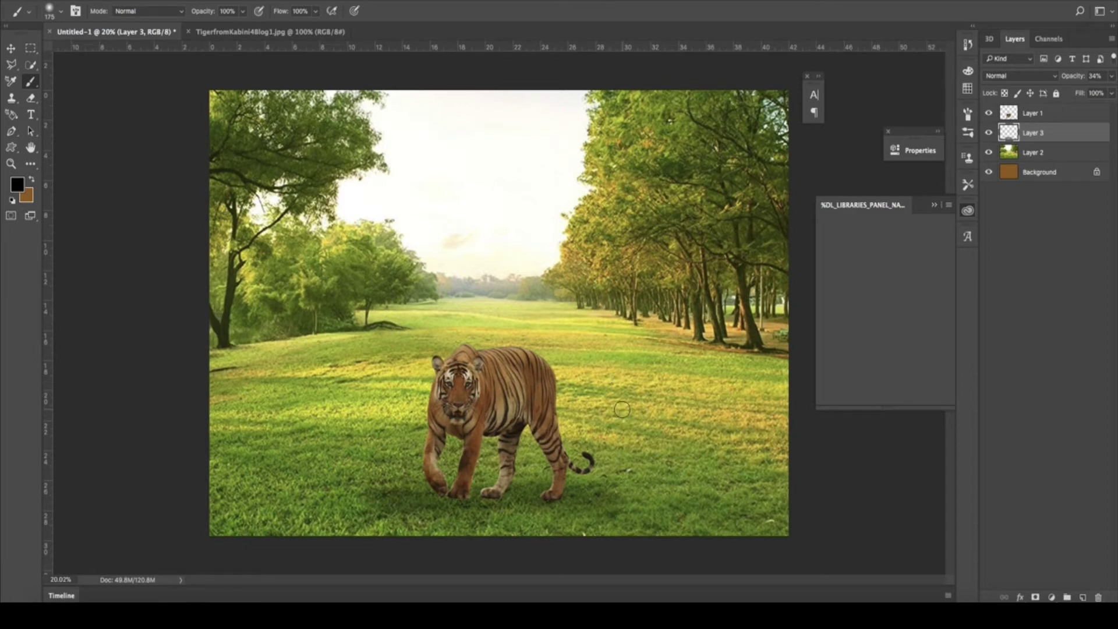
pyautogui.keyDown('alt'); pyautogui.scroll(15, 502, 434); pyautogui.keyUp('alt')
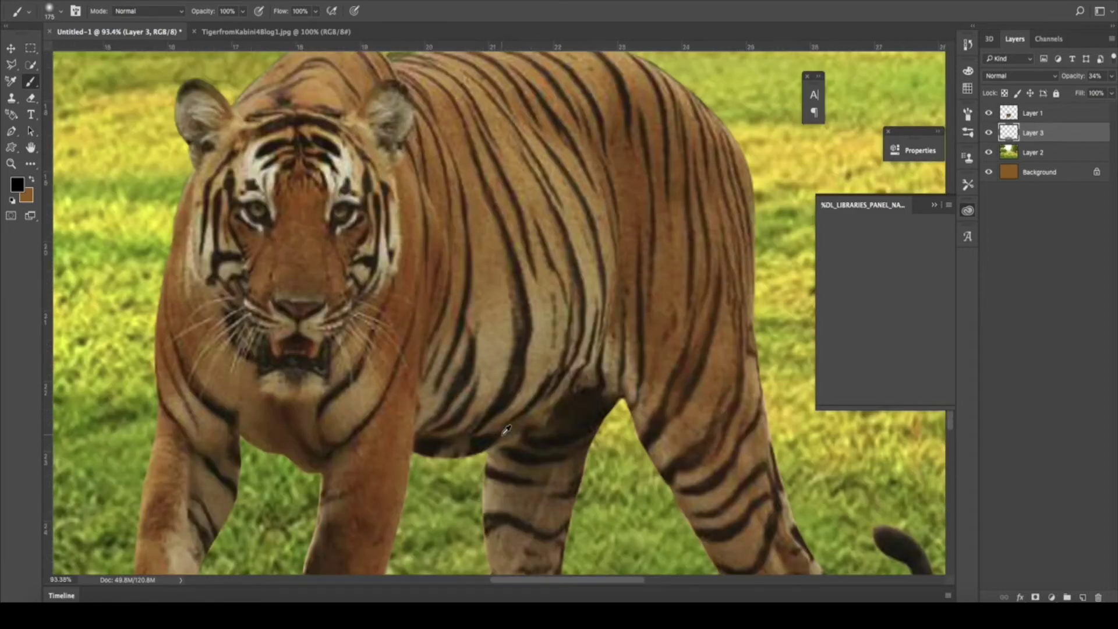
pyautogui.keyDown('alt'); pyautogui.scroll(-5, 505, 431); pyautogui.keyUp('alt')
pyautogui.keyDown('alt'); pyautogui.scroll(-3, 505, 430); pyautogui.keyUp('alt')
pyautogui.keyDown('alt'); pyautogui.scroll(-3, 505, 431); pyautogui.keyUp('alt')
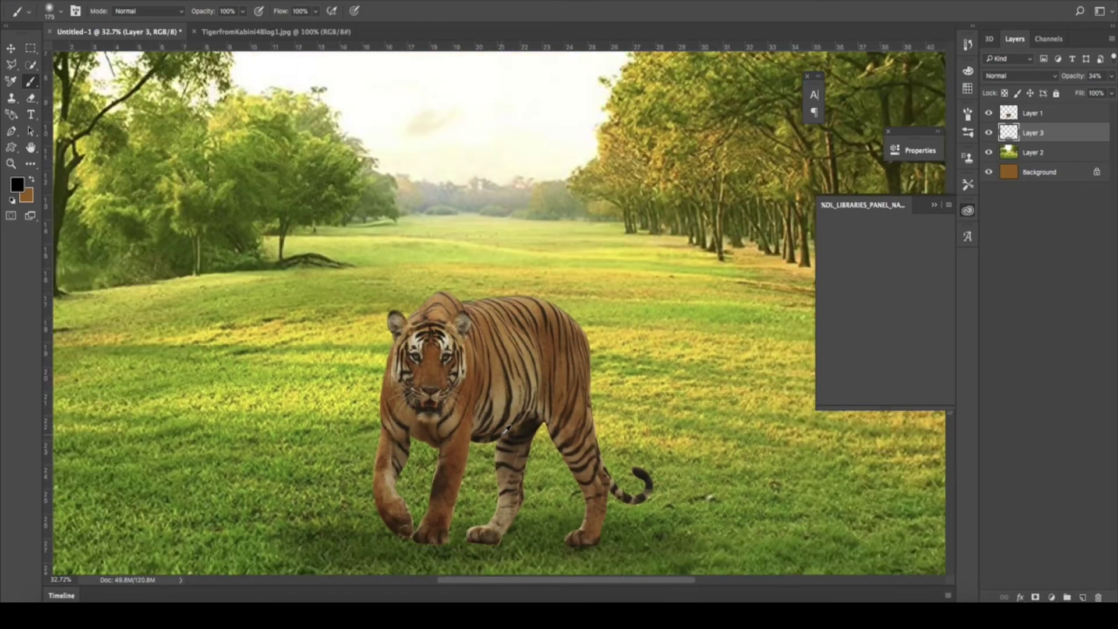
pyautogui.moveTo(474, 411); pyautogui.dragTo(483, 390)
pyautogui.keyDown('alt'); pyautogui.scroll(-1, 484, 390); pyautogui.keyUp('alt')
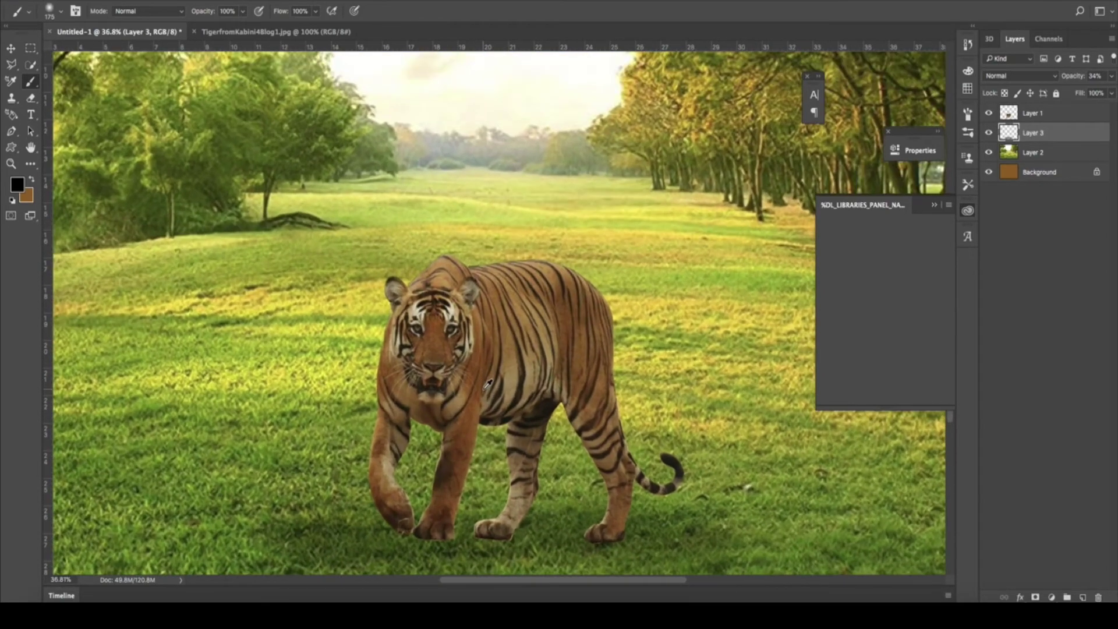
pyautogui.keyDown('alt'); pyautogui.scroll(5, 488, 384); pyautogui.keyUp('alt')
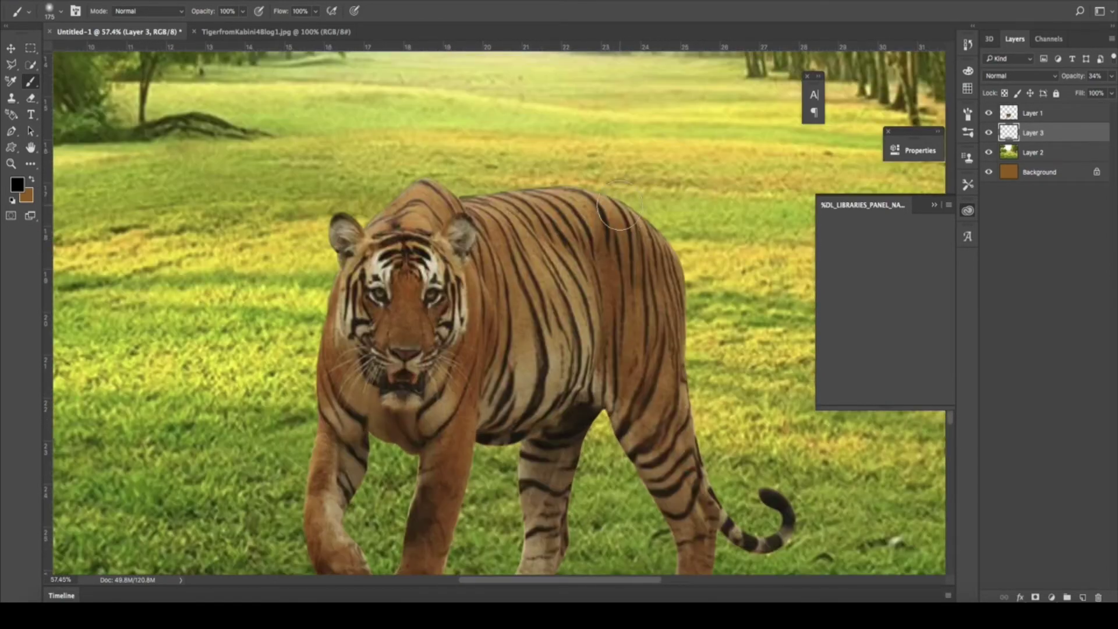
pyautogui.keyDown('alt'); pyautogui.scroll(1, 317, 385); pyautogui.keyUp('alt')
pyautogui.keyDown('alt'); pyautogui.scroll(1, 317, 386); pyautogui.keyUp('alt')
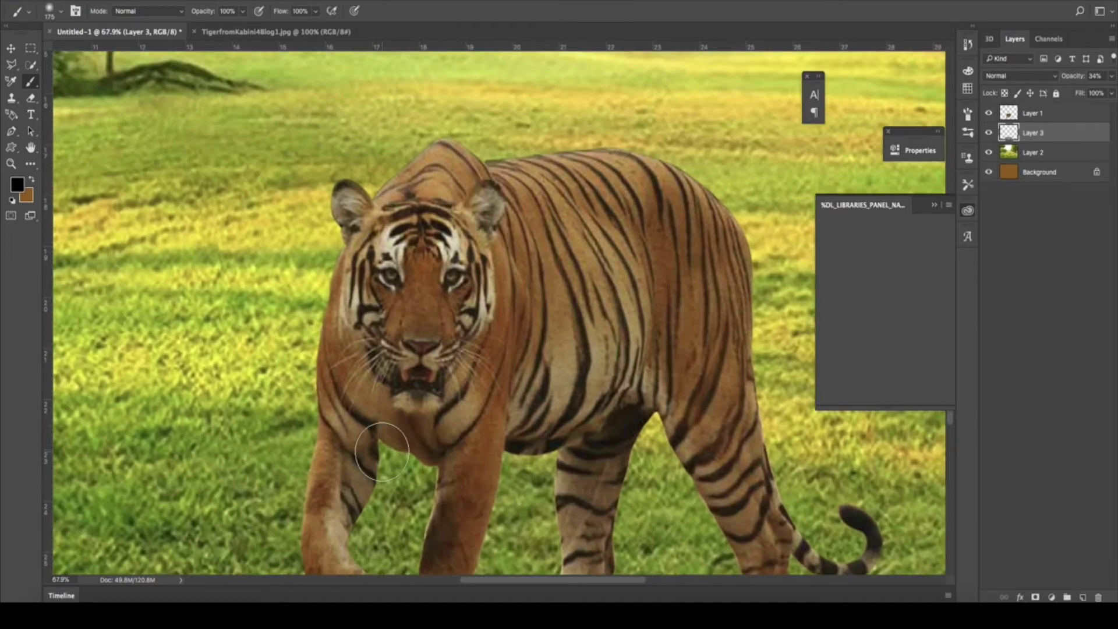
pyautogui.scroll(-5, 739, 378)
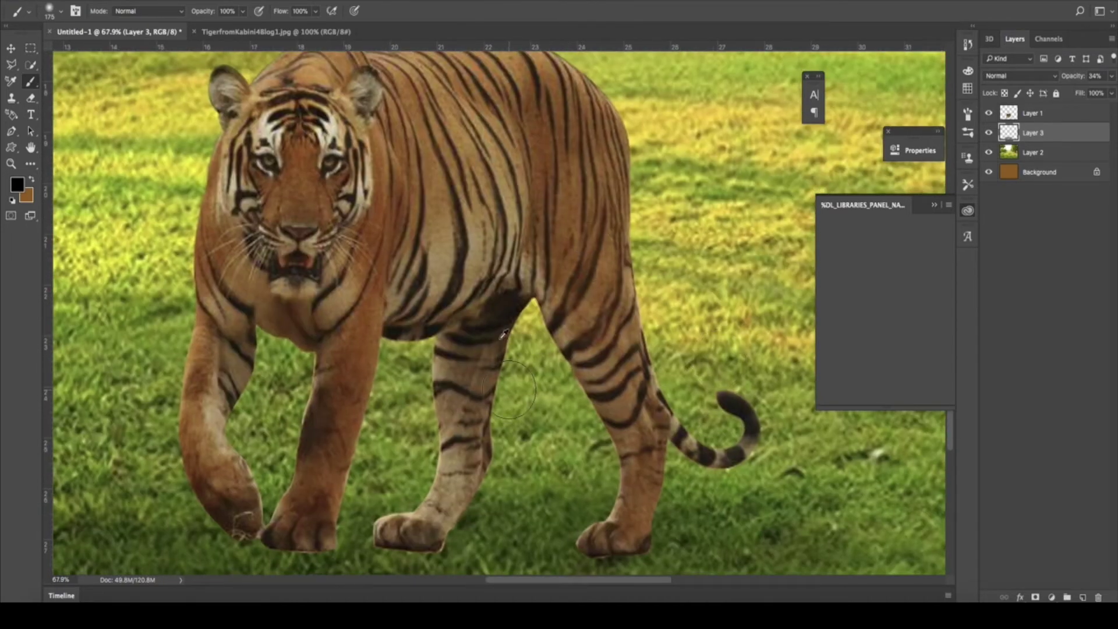
pyautogui.moveTo(489, 307); pyautogui.dragTo(568, 364)
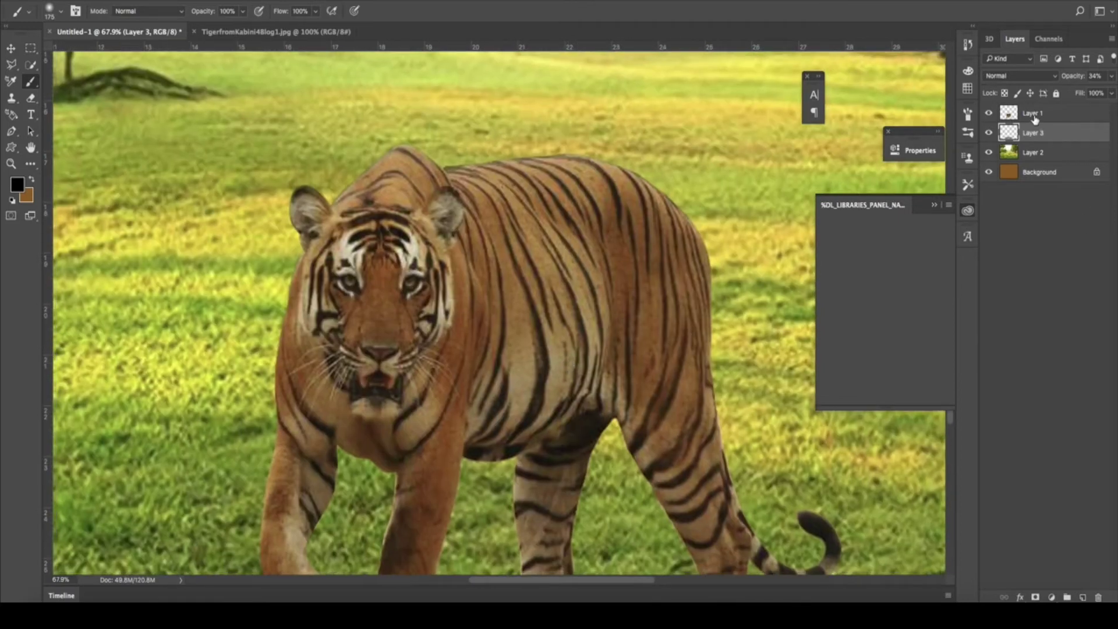
pyautogui.click(1034, 118)
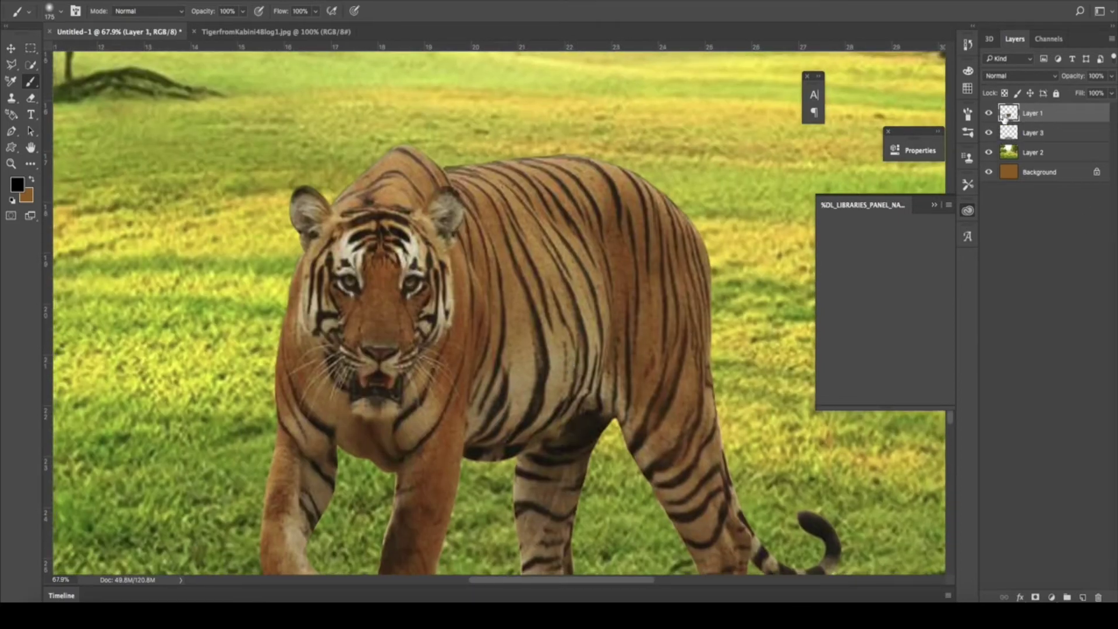
# Load Layer 1's tiger pixels as a selection using Select Pixels, with the Move tool active
pyautogui.rightClick(1008, 116)
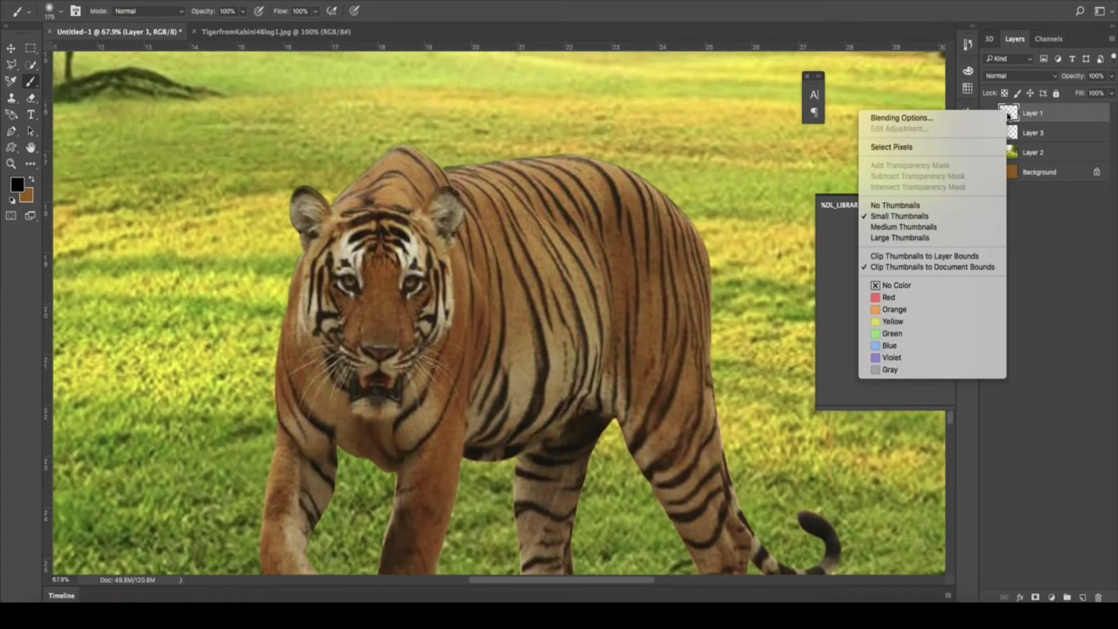
pyautogui.click(902, 149)
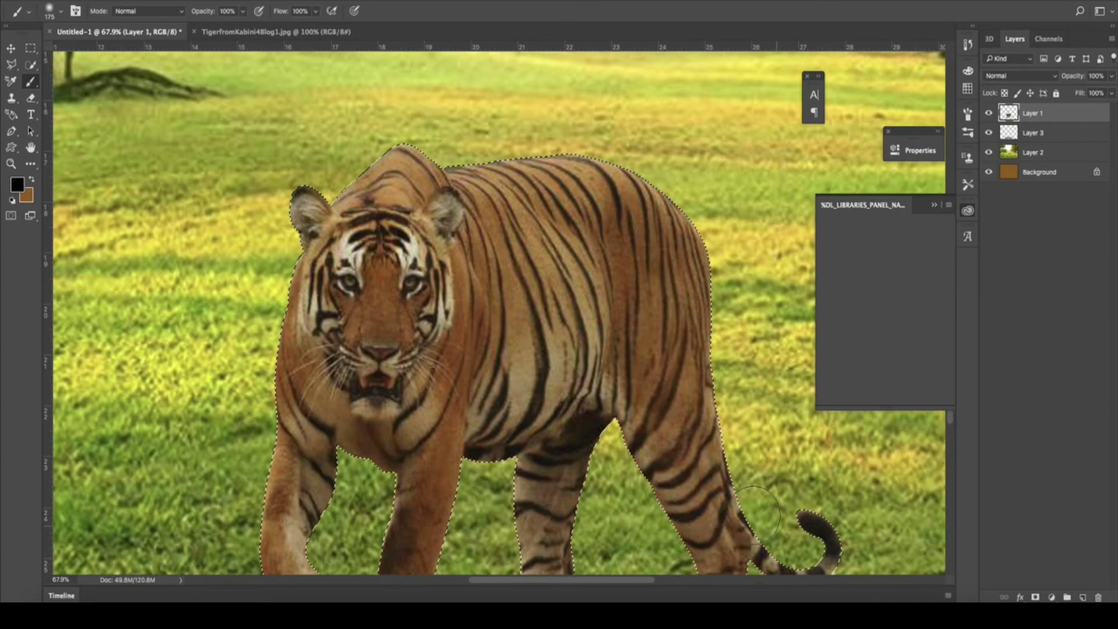
pyautogui.press('v')
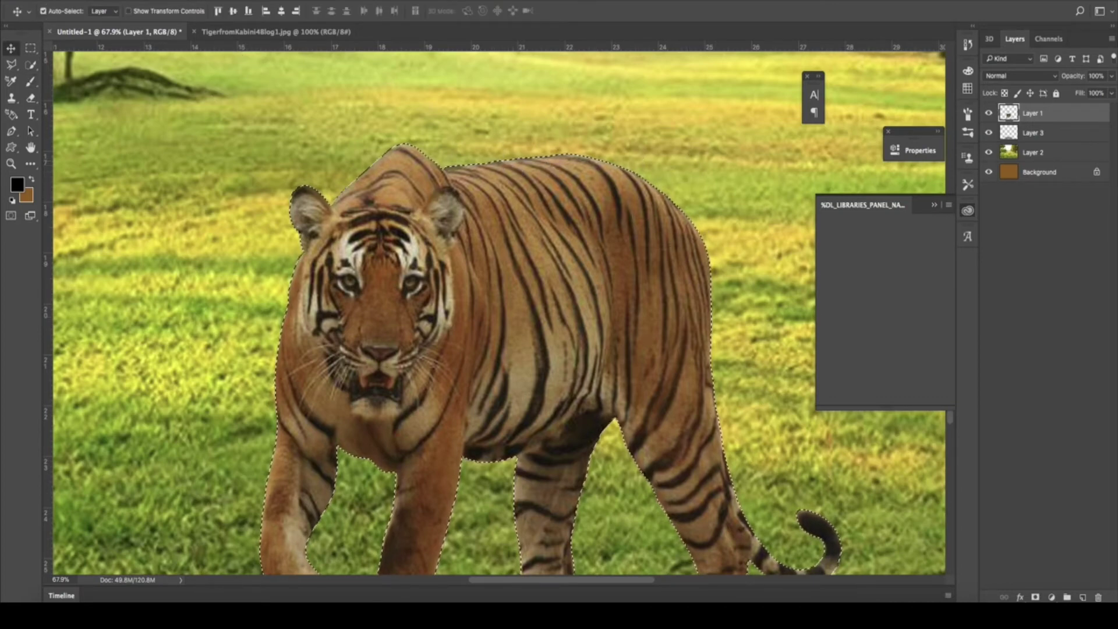
pyautogui.click(256, 1)
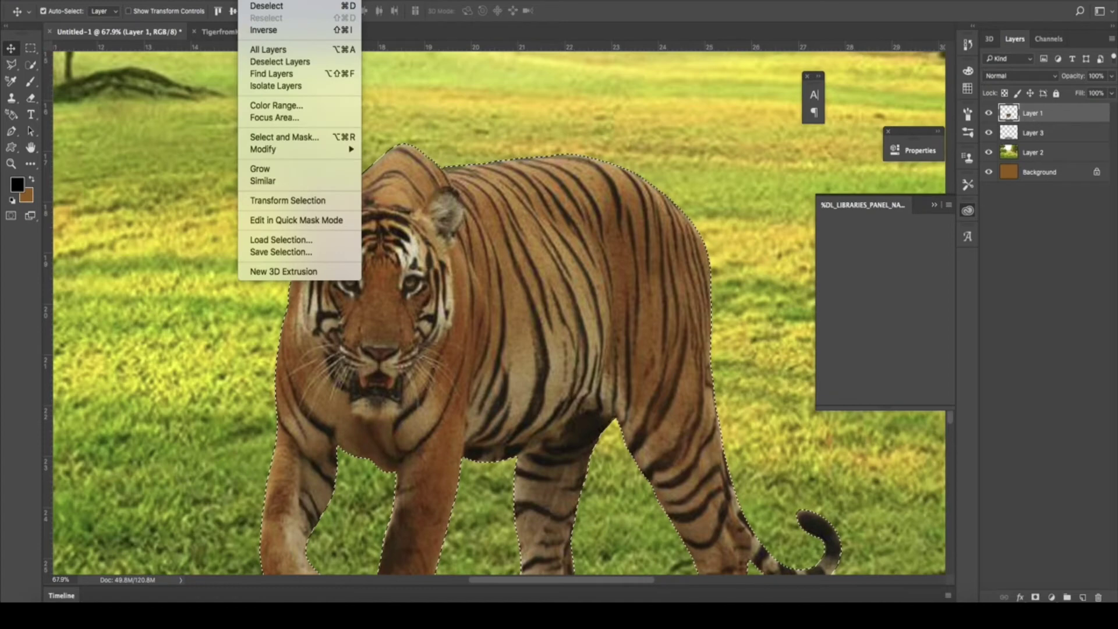
# In Select and Mask, apply Smooth 12, Feather 3.2 px, Contrast 10% and Shift Edge -49% to the tiger selection
pyautogui.click(289, 137)
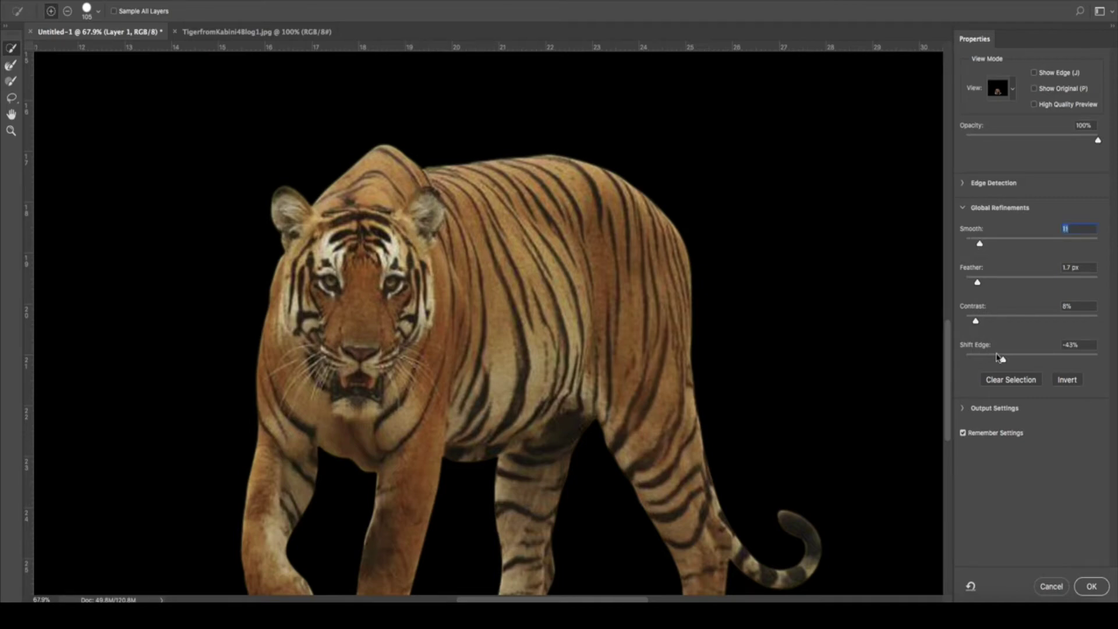
pyautogui.click(994, 358)
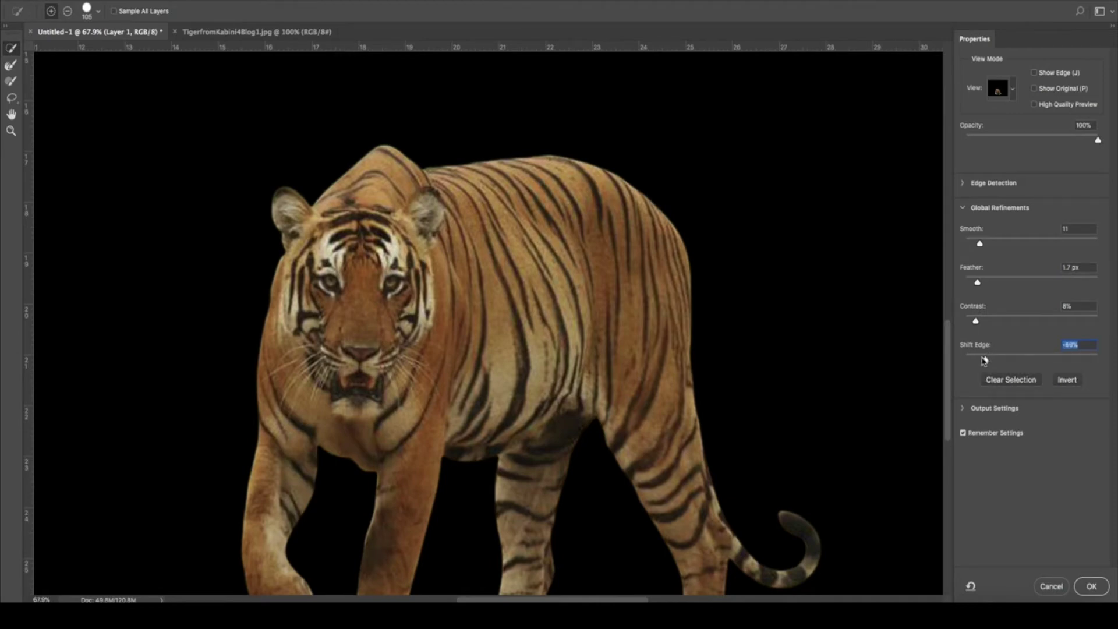
pyautogui.moveTo(985, 359); pyautogui.dragTo(999, 360)
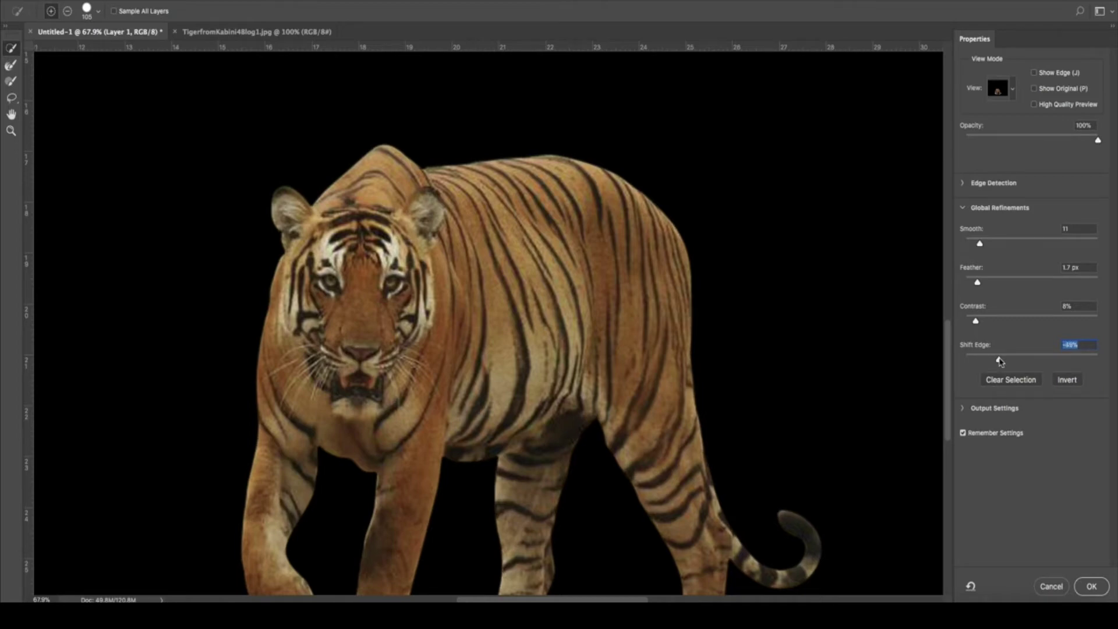
pyautogui.moveTo(979, 321); pyautogui.dragTo(986, 285)
pyautogui.moveTo(980, 244); pyautogui.dragTo(985, 244)
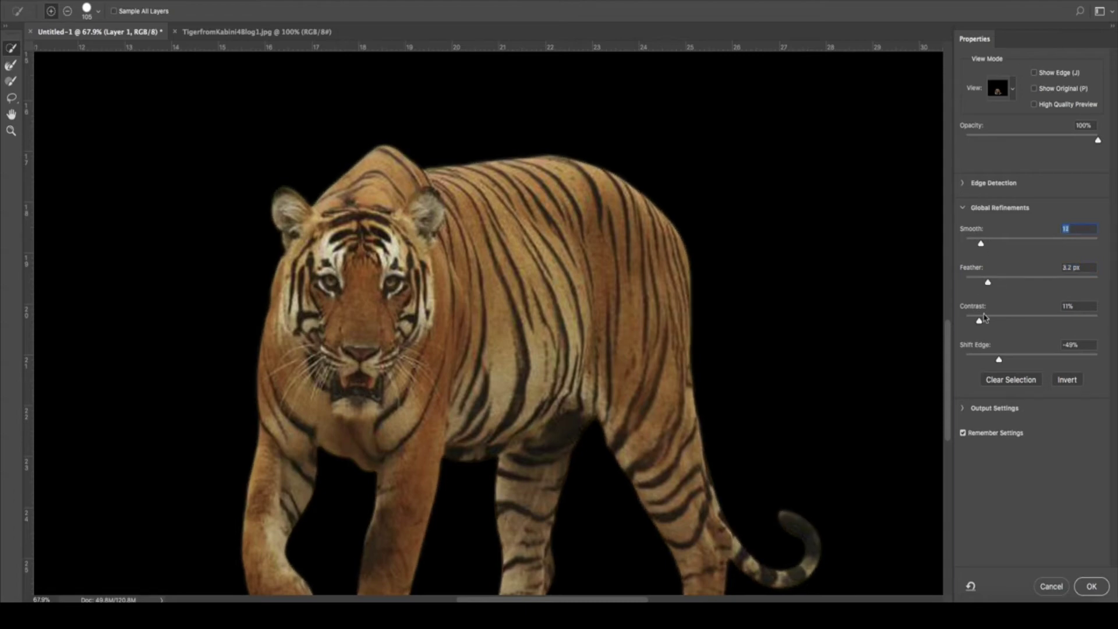
pyautogui.moveTo(979, 322); pyautogui.dragTo(978, 321)
pyautogui.click(1089, 588)
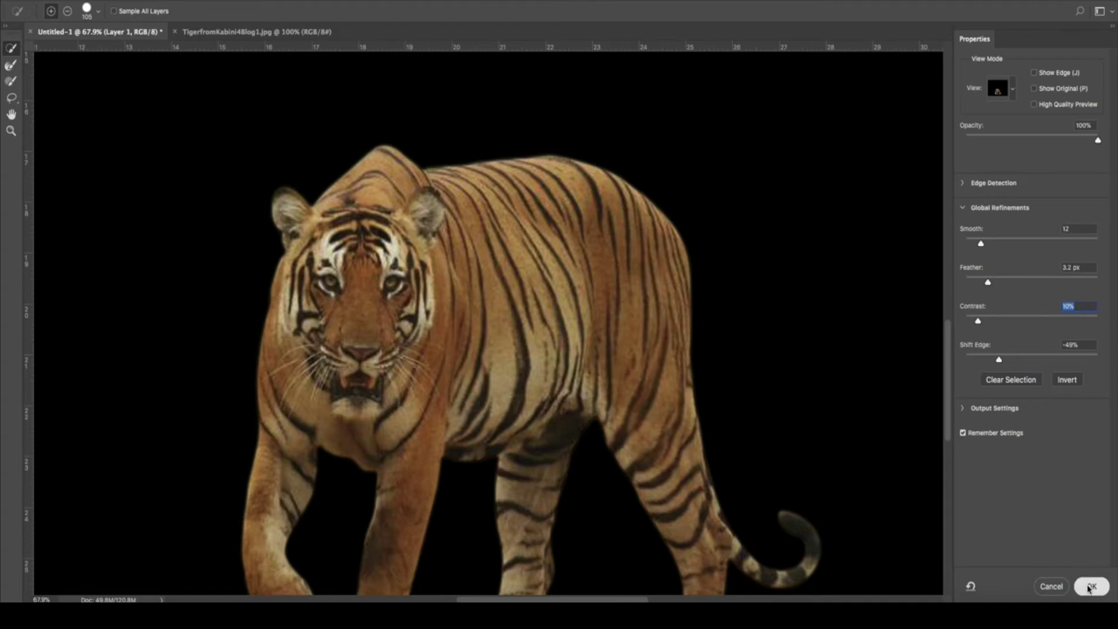
# Inspect the refined tiger edge up close, test-deleting the selected pixels and undoing it
pyautogui.scroll(3, 640, 147)
pyautogui.scroll(2, 640, 148)
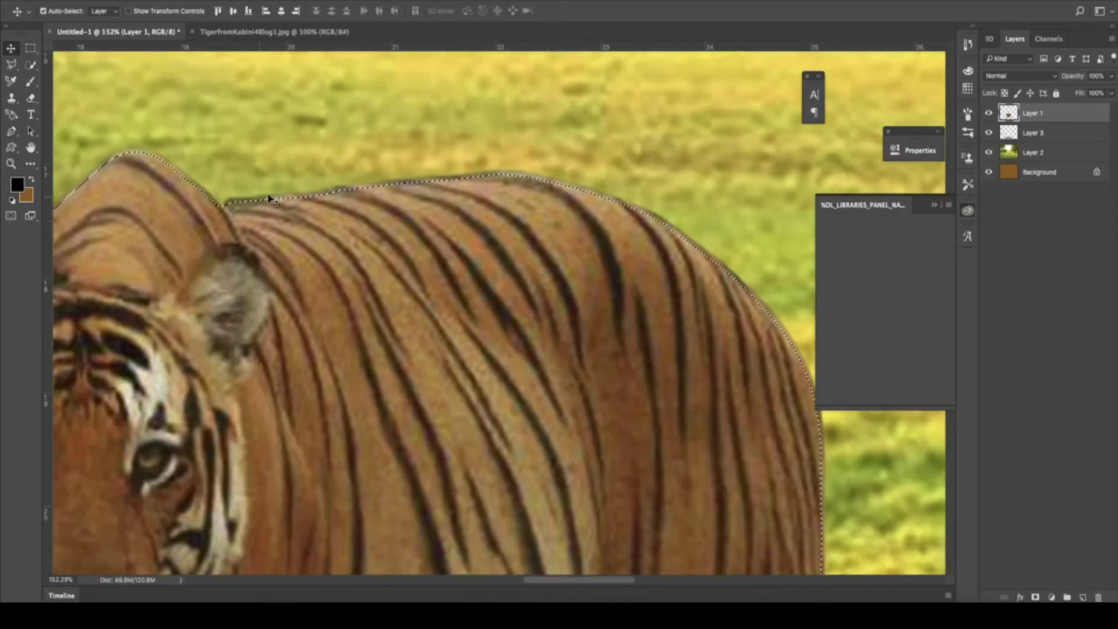
pyautogui.hscroll(-5, 355, 234)
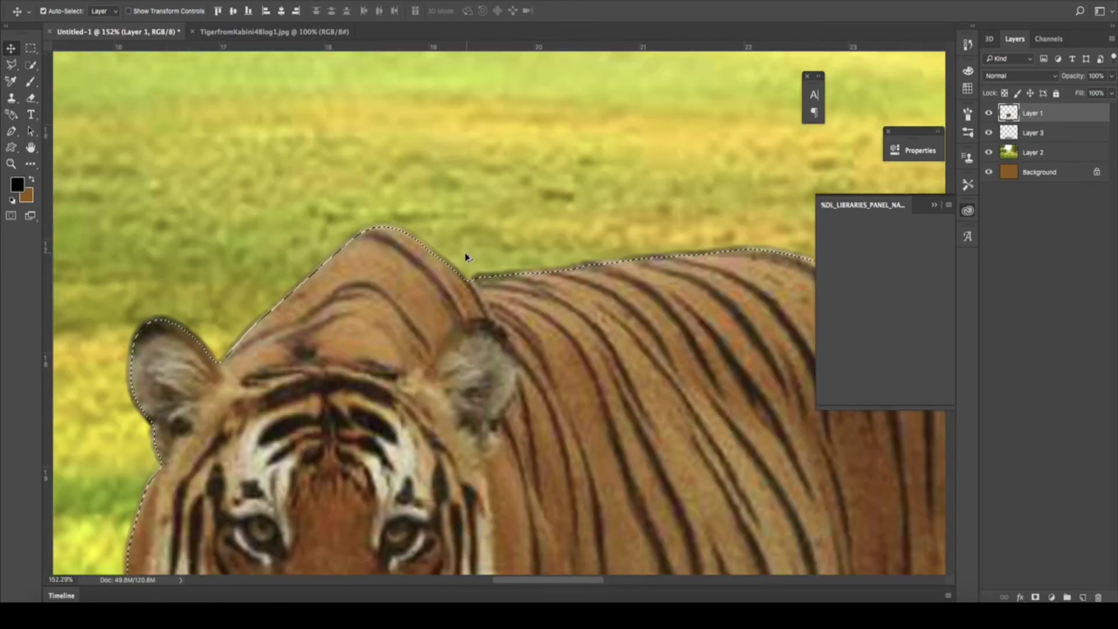
pyautogui.scroll(-1, 472, 251)
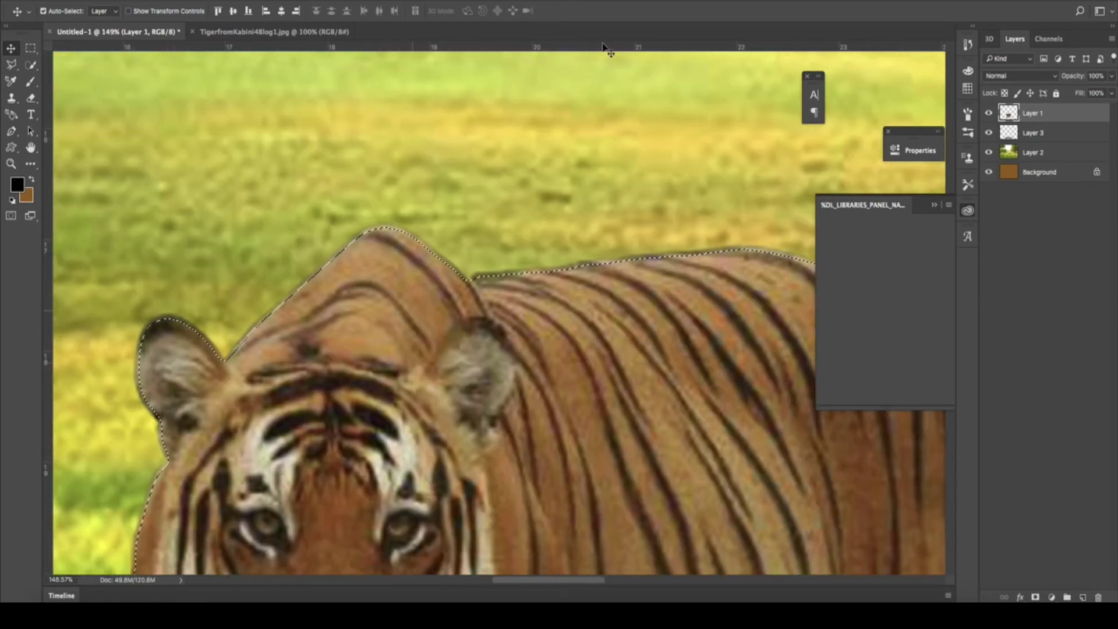
pyautogui.scroll(-5, 616, 282)
pyautogui.scroll(-3, 601, 285)
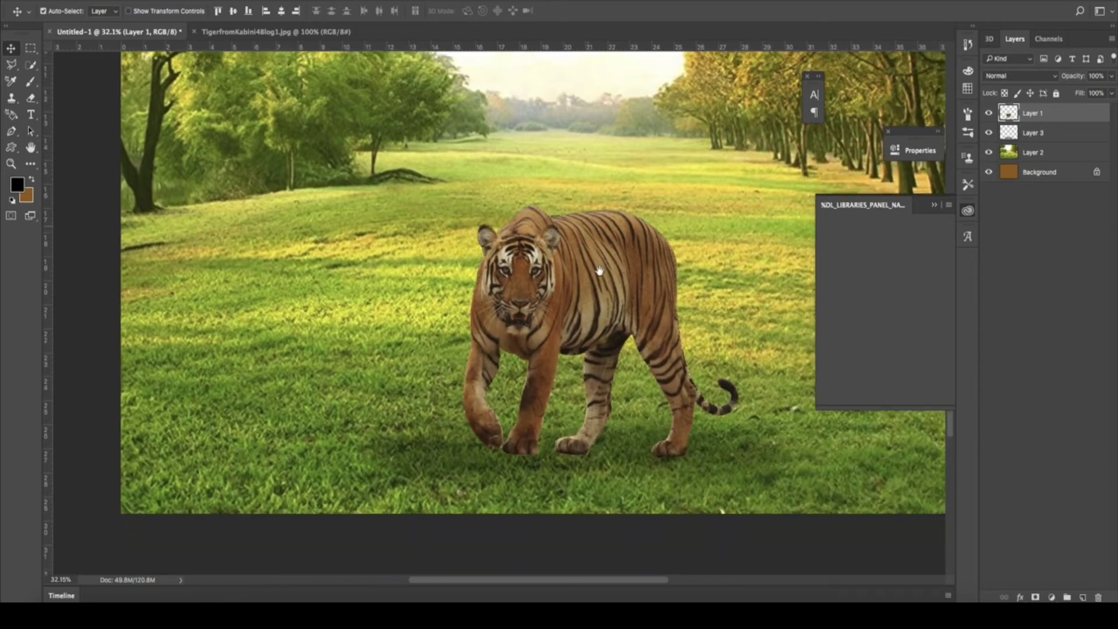
pyautogui.scroll(3, 606, 262)
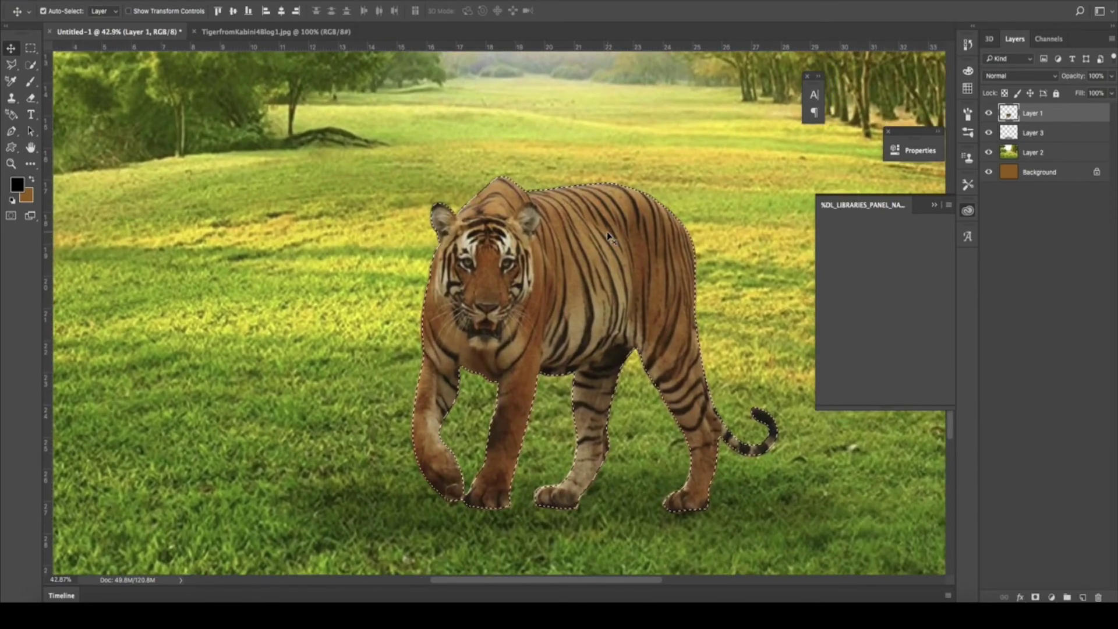
pyautogui.press('Delete')
pyautogui.scroll(2, 560, 180)
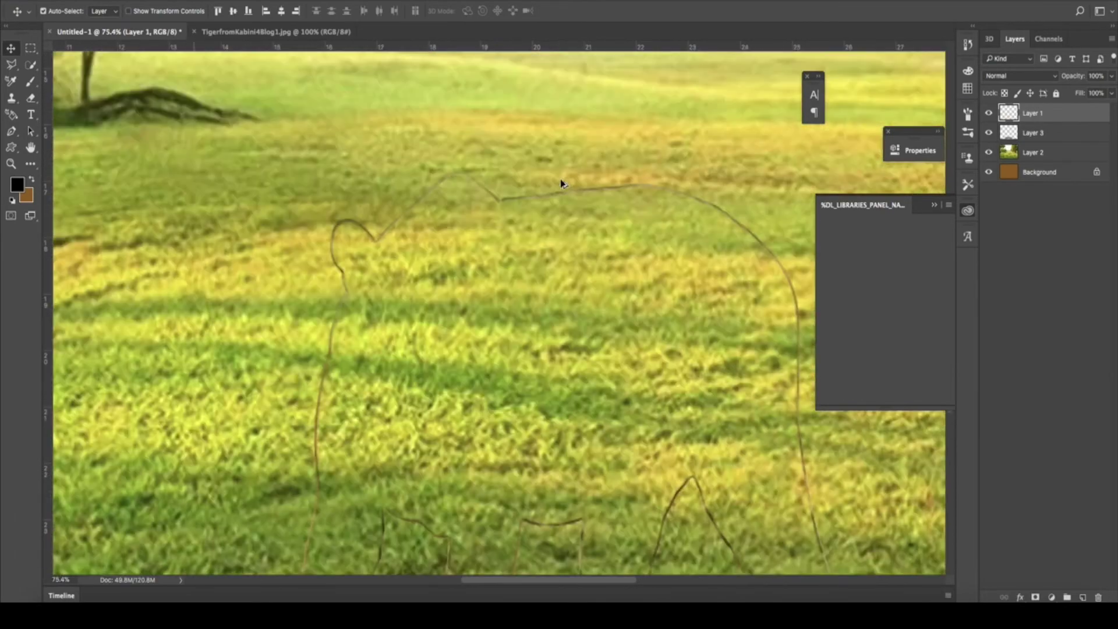
pyautogui.scroll(2, 560, 180)
pyautogui.scroll(-4, 509, 214)
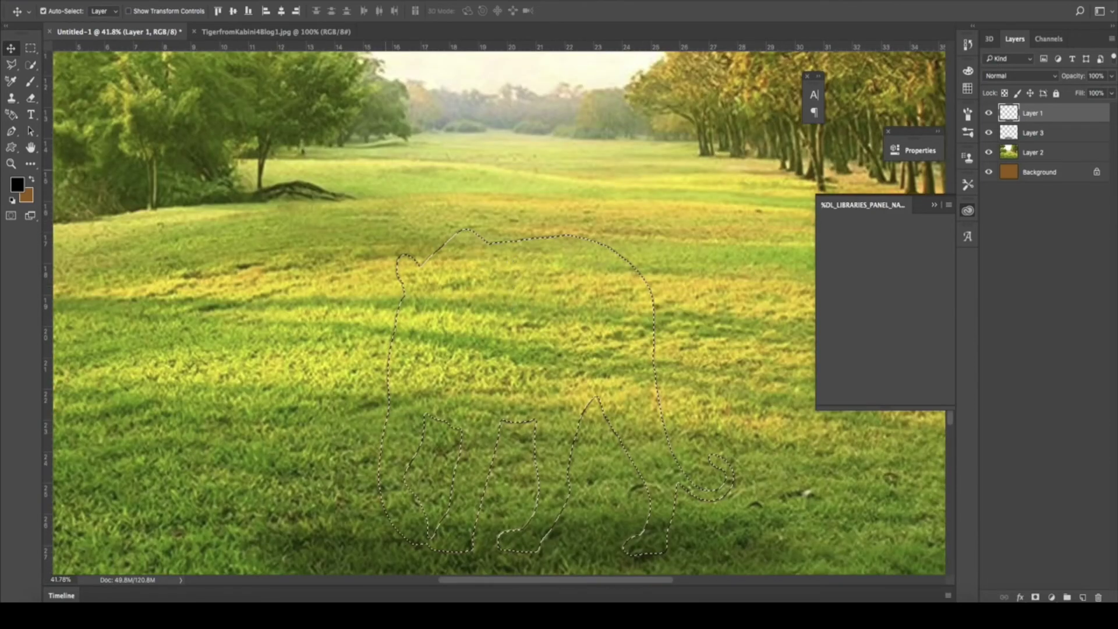
pyautogui.hotkey('ctrl', 'z')
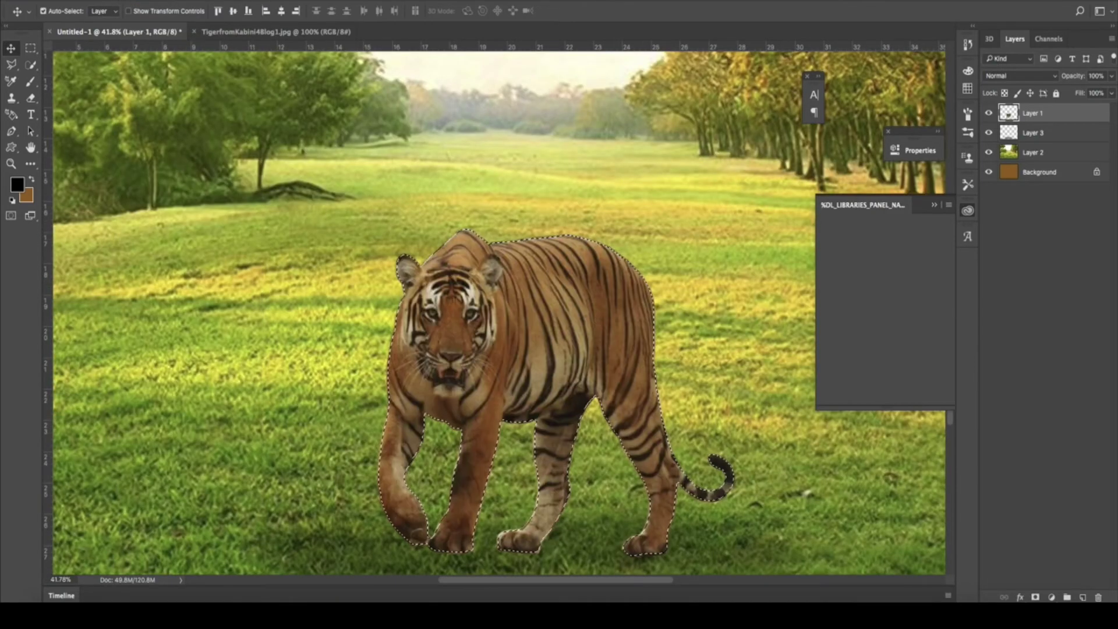
pyautogui.scroll(3, 488, 227)
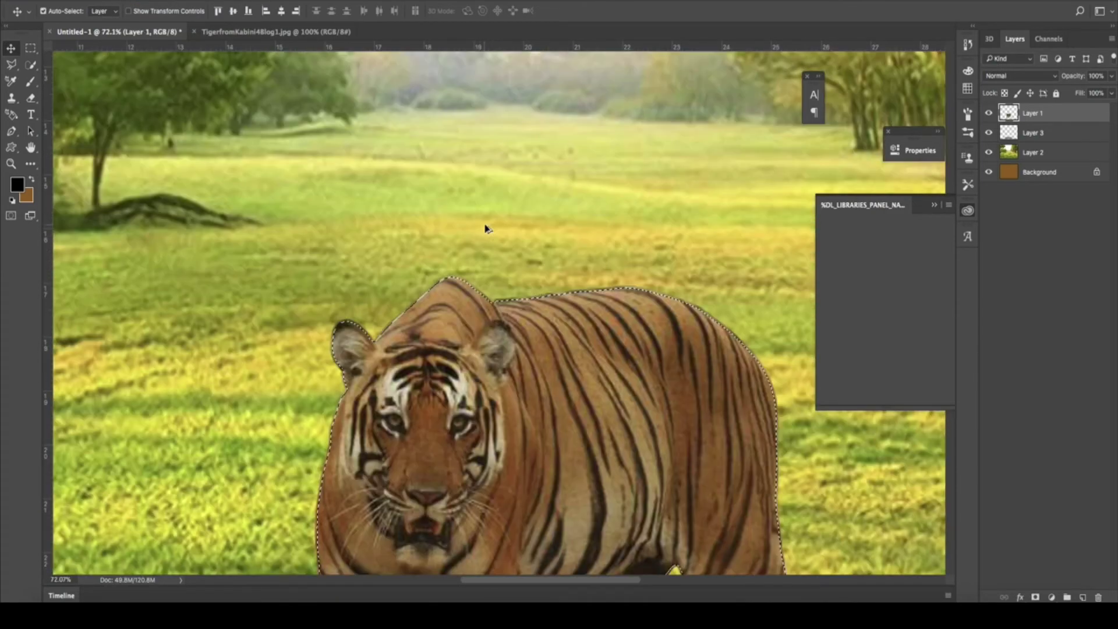
pyautogui.scroll(4, 488, 227)
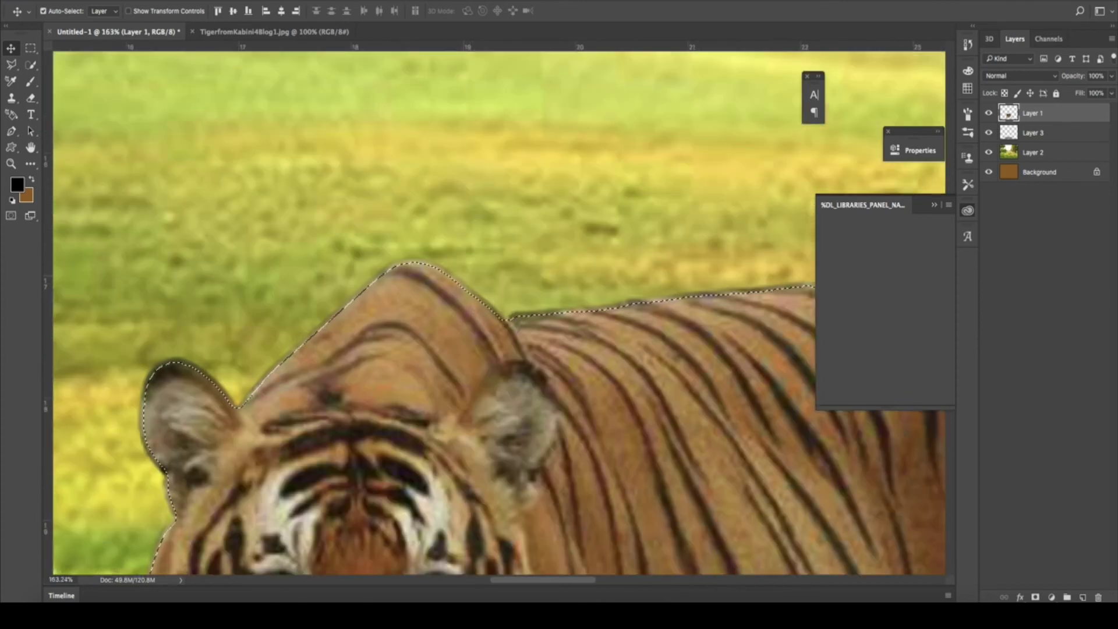
# Invert the selection with Select > Inverse so the background is selected
pyautogui.click(259, 1)
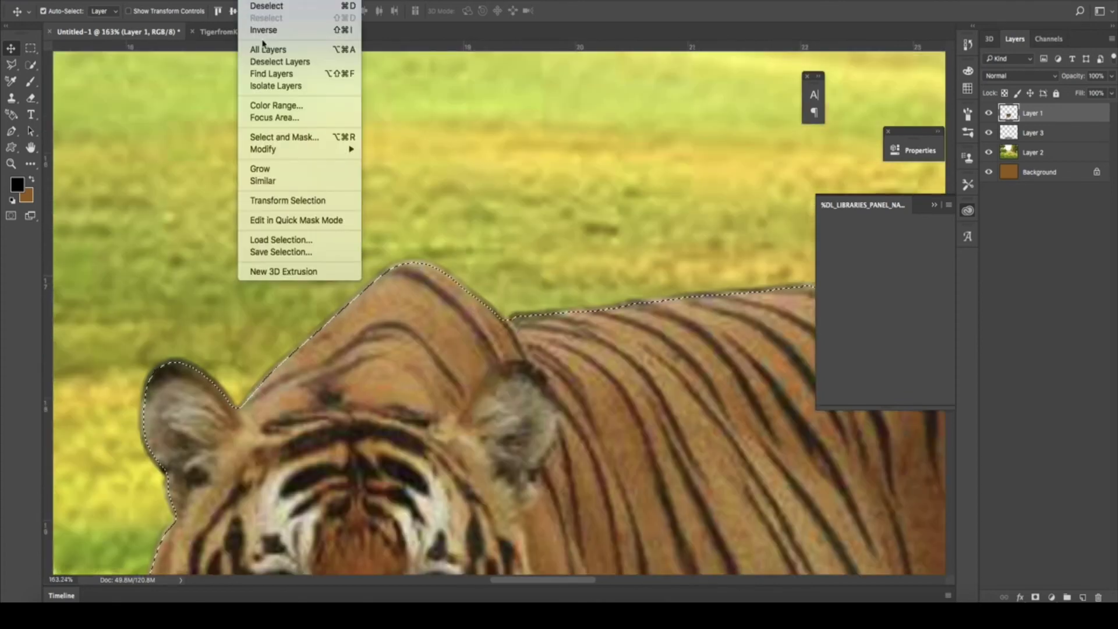
pyautogui.click(297, 31)
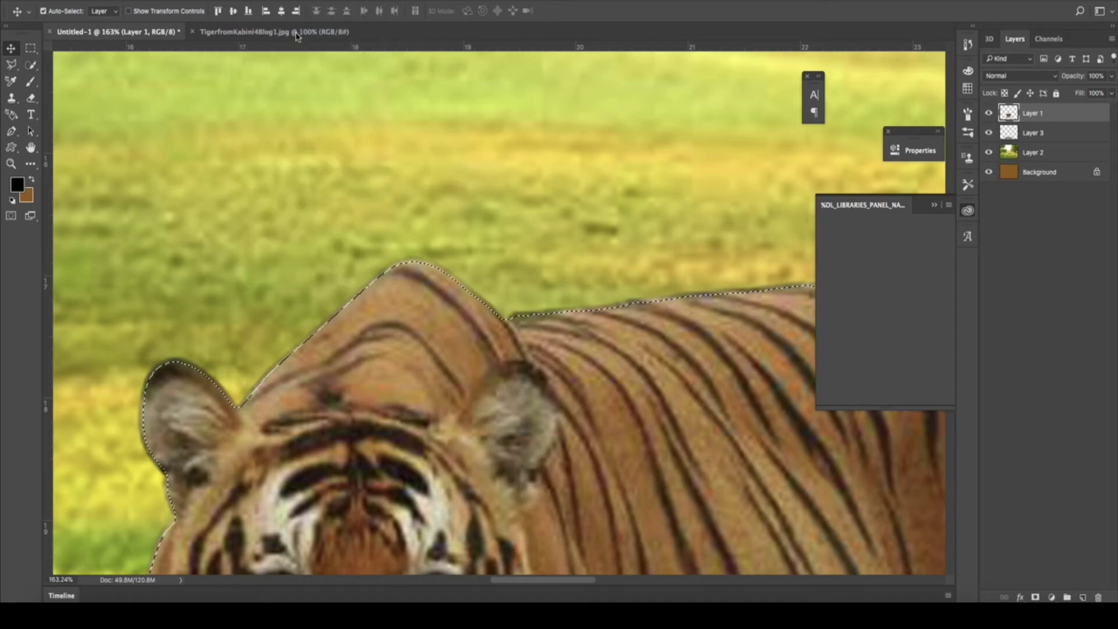
pyautogui.scroll(-5, 454, 212)
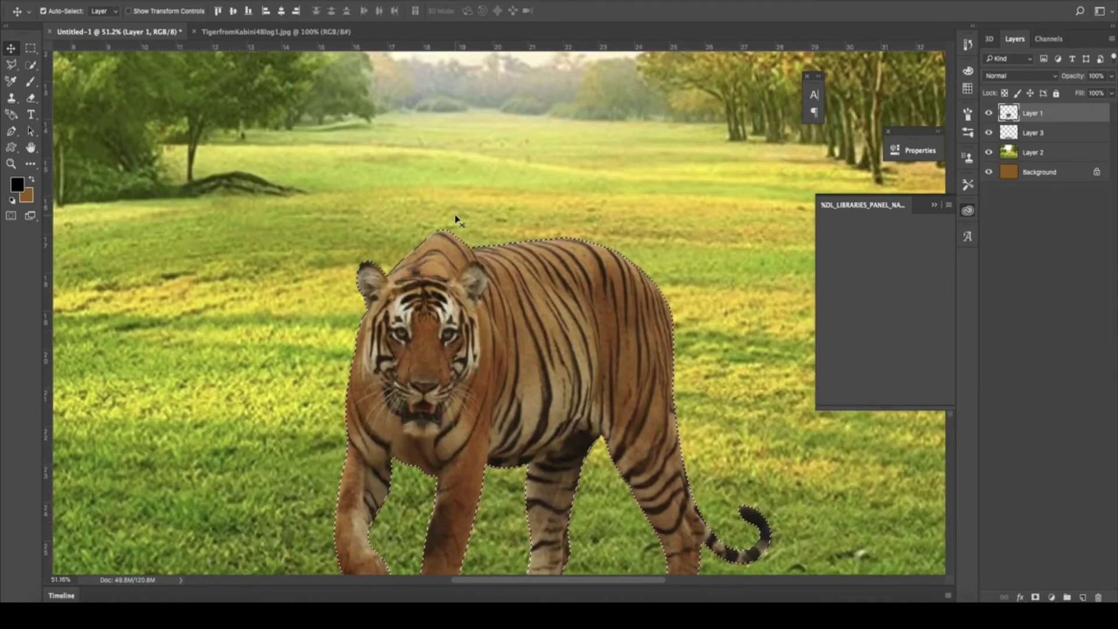
pyautogui.scroll(3, 466, 218)
pyautogui.scroll(5, 491, 217)
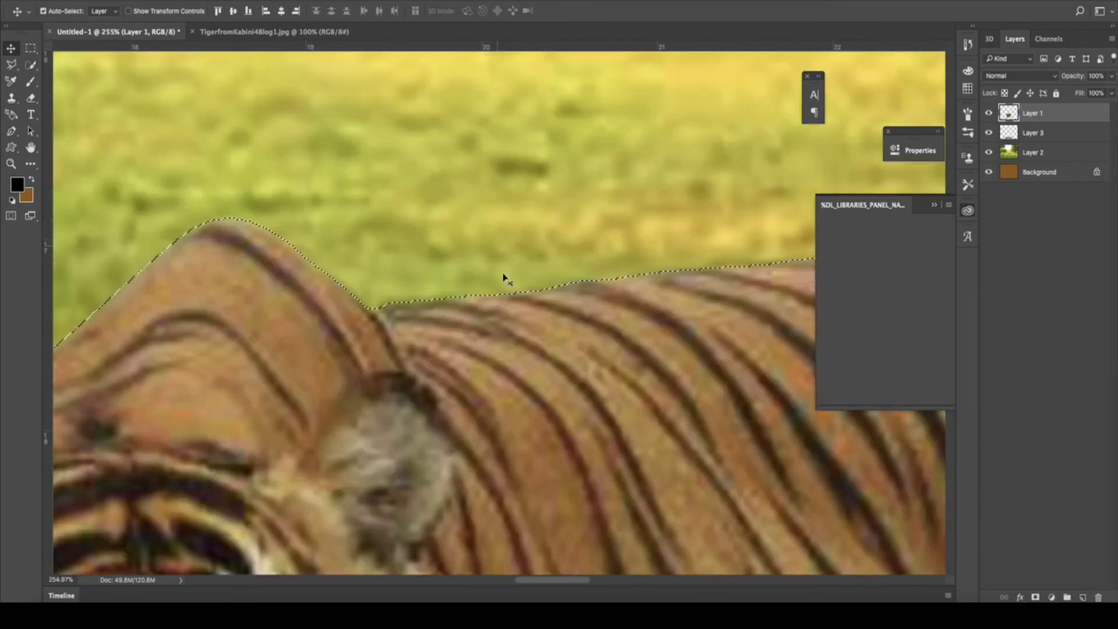
# Deselect via the Rectangular Marquee tool's right-click Deselect command
pyautogui.press('m')
pyautogui.rightClick(490, 285)
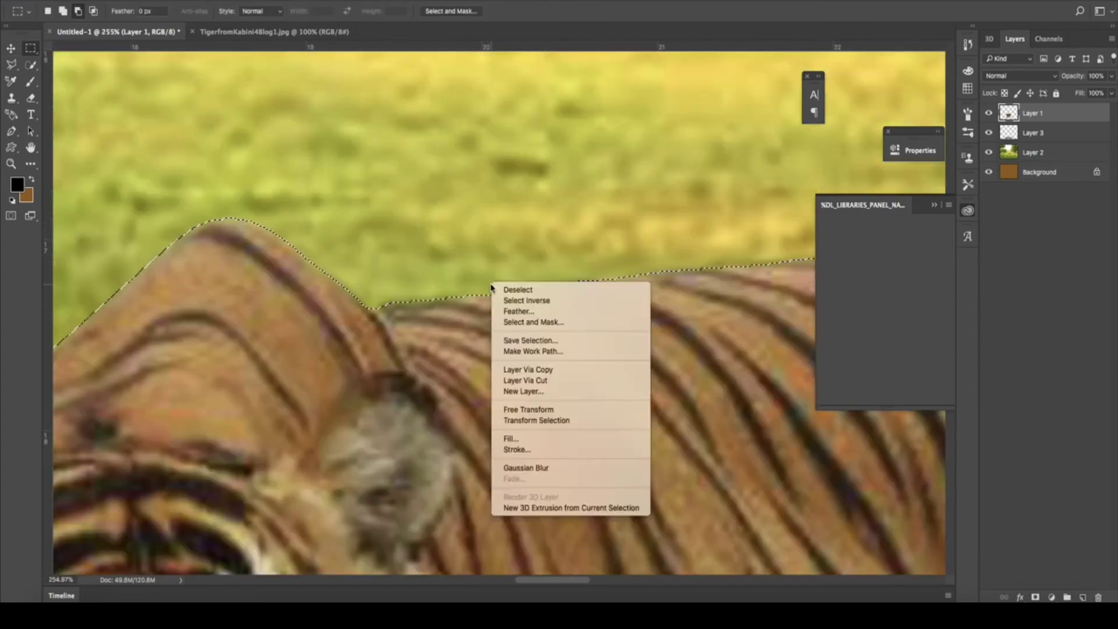
pyautogui.click(512, 291)
pyautogui.scroll(-3, 519, 247)
pyautogui.scroll(-2, 520, 247)
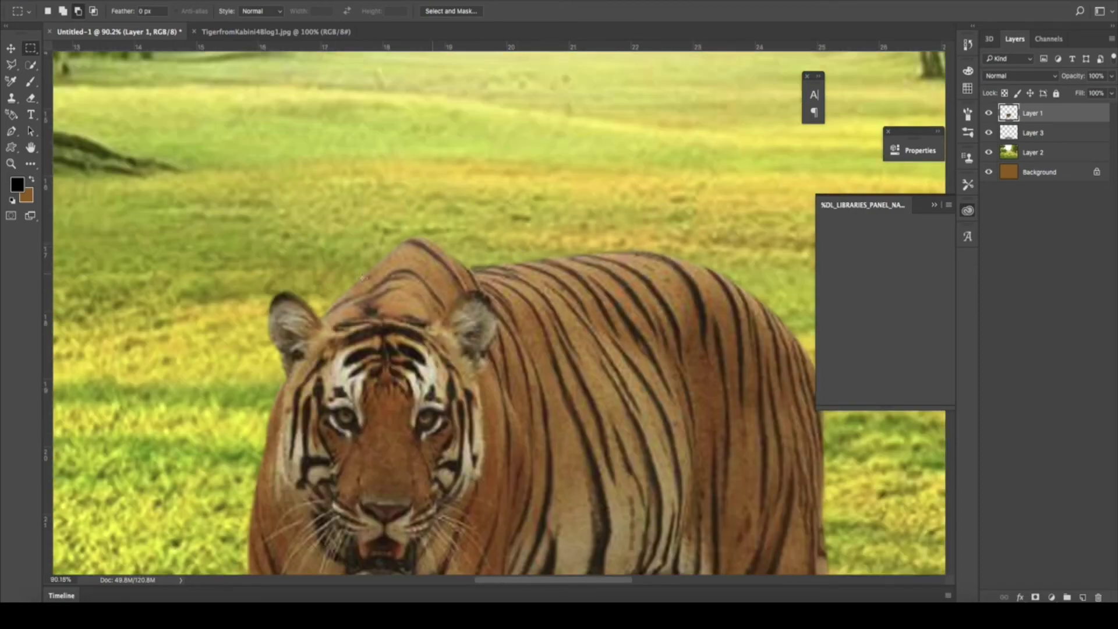
# Zoom and pan out to view the whole tiger-on-grass composite
pyautogui.scroll(-2, 594, 279)
pyautogui.scroll(2, 629, 200)
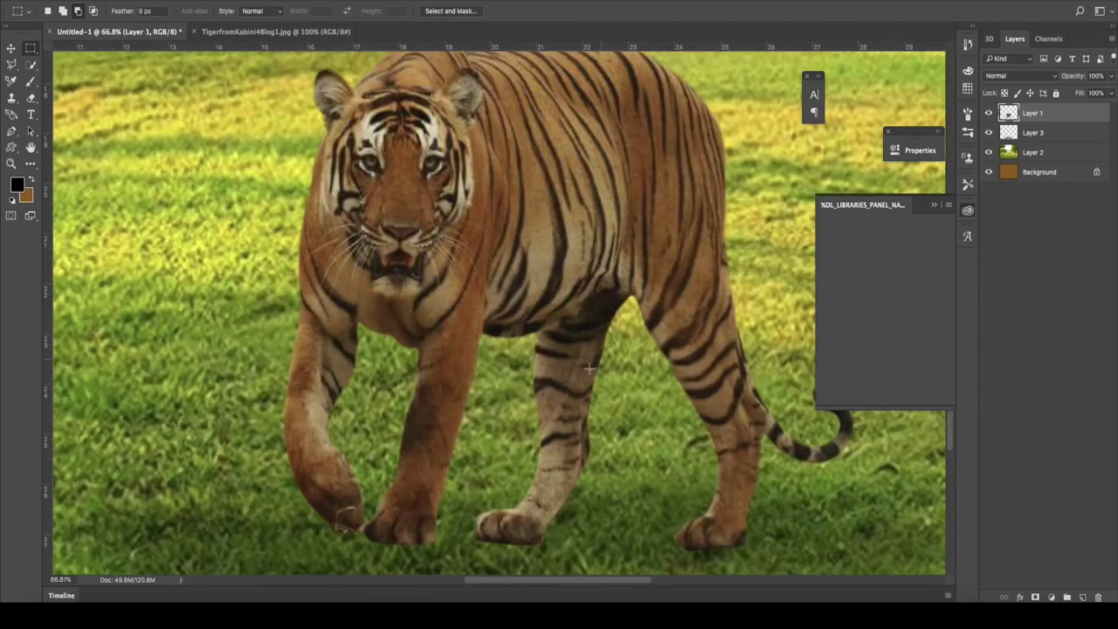
pyautogui.scroll(1, 583, 367)
pyautogui.scroll(-3, 583, 367)
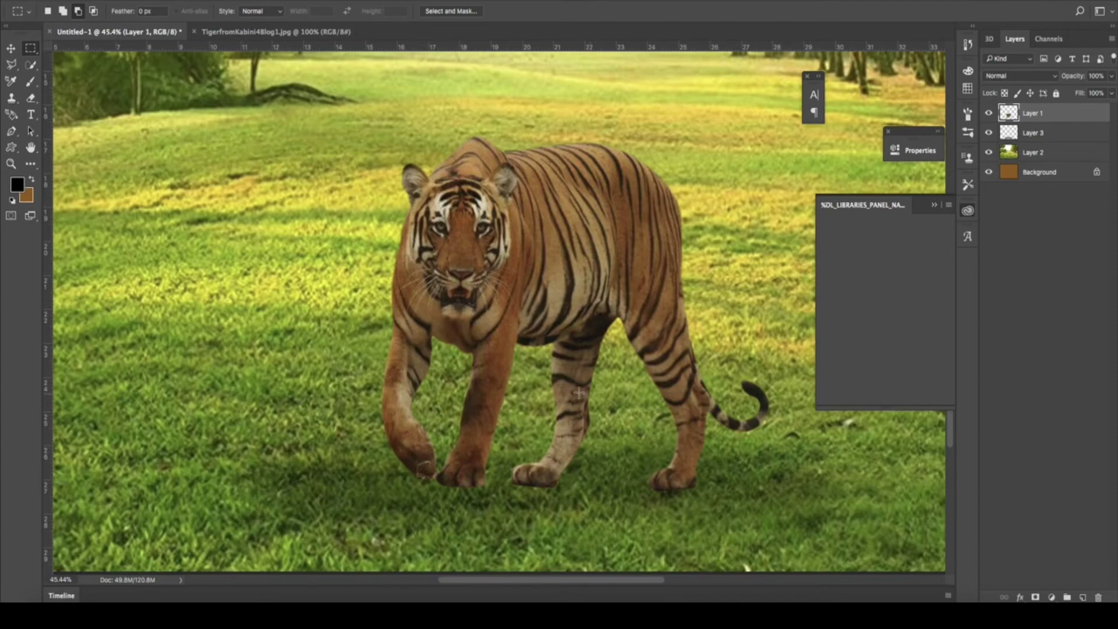
pyautogui.scroll(-1, 650, 394)
pyautogui.scroll(-2, 650, 393)
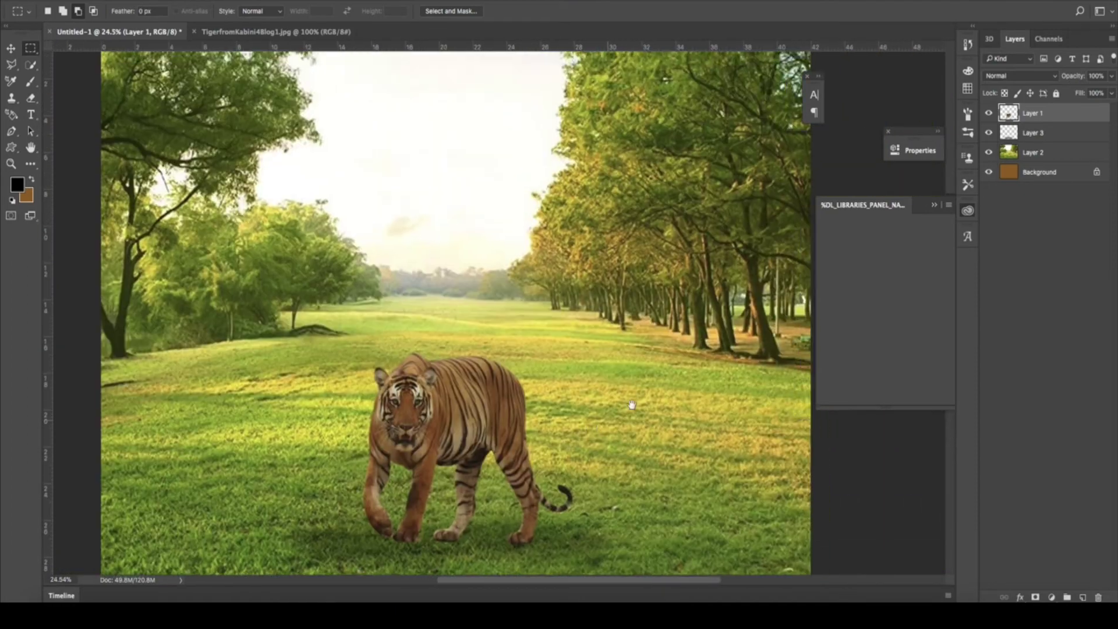
pyautogui.moveTo(591, 361); pyautogui.dragTo(655, 370)
pyautogui.scroll(2, 641, 372)
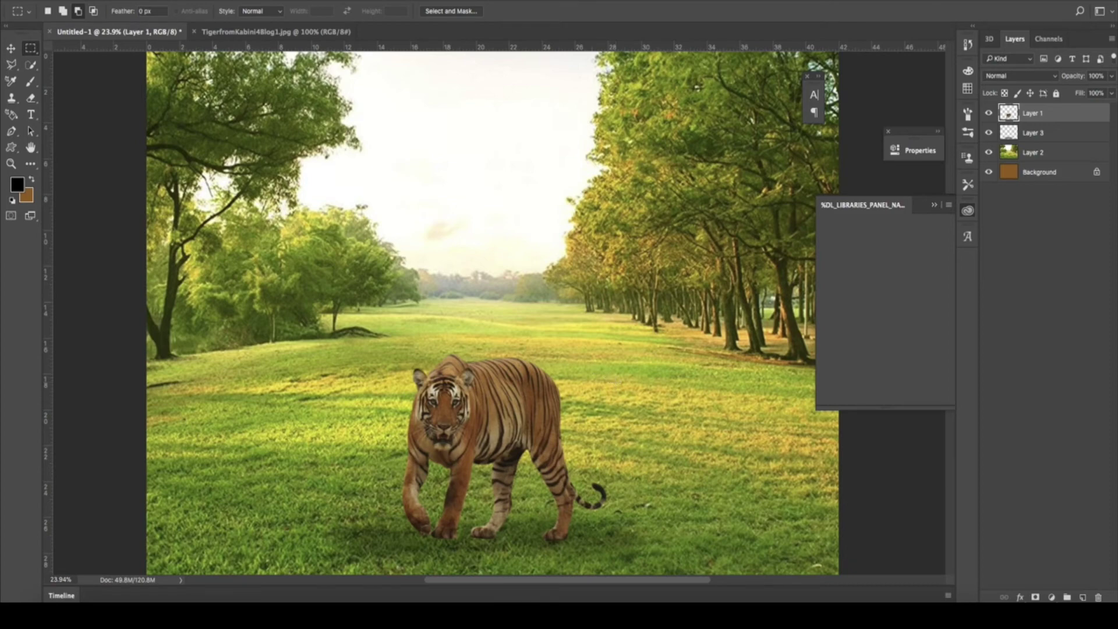
pyautogui.click(116, 1)
# Save the layered composite to the Desktop as TIGER.psd with maximum compatibility
pyautogui.click(125, 103)
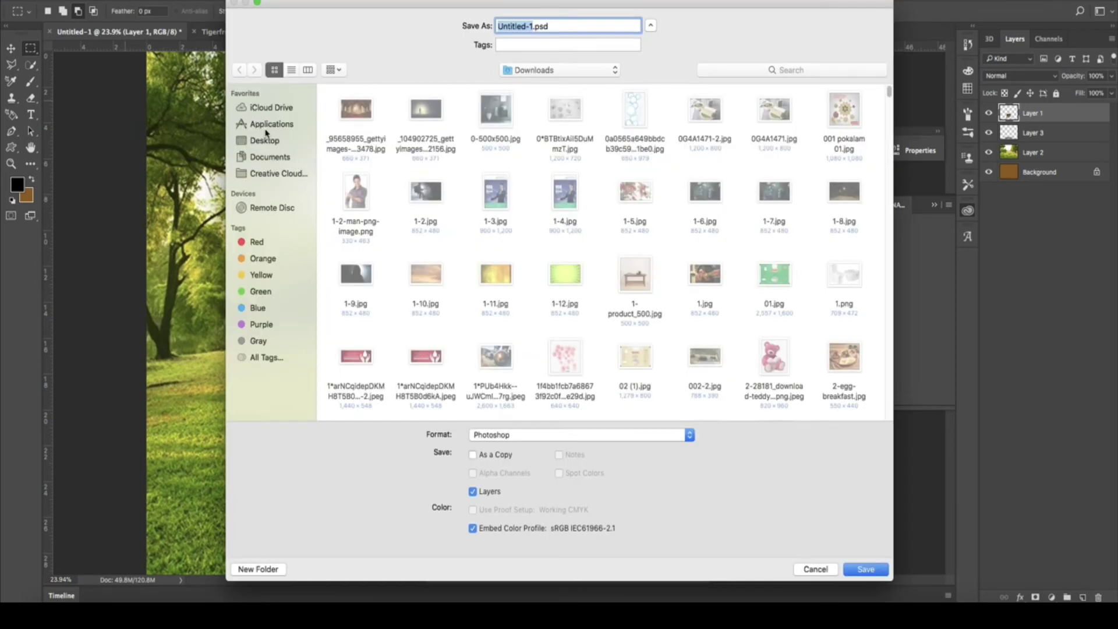
pyautogui.click(265, 139)
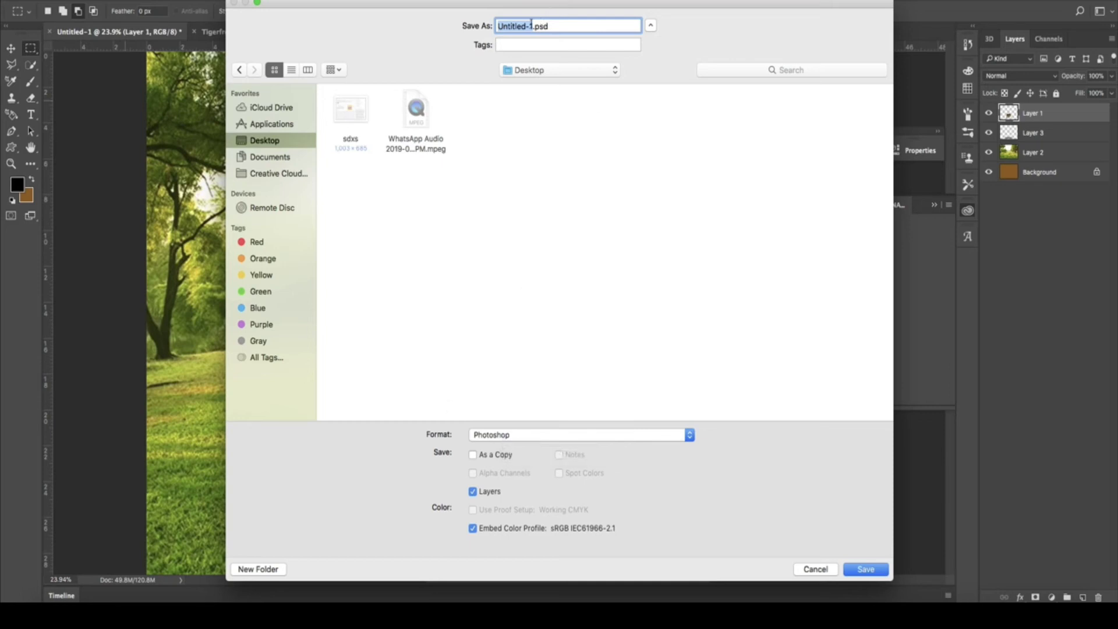
pyautogui.write('TIGER')
pyautogui.click(866, 570)
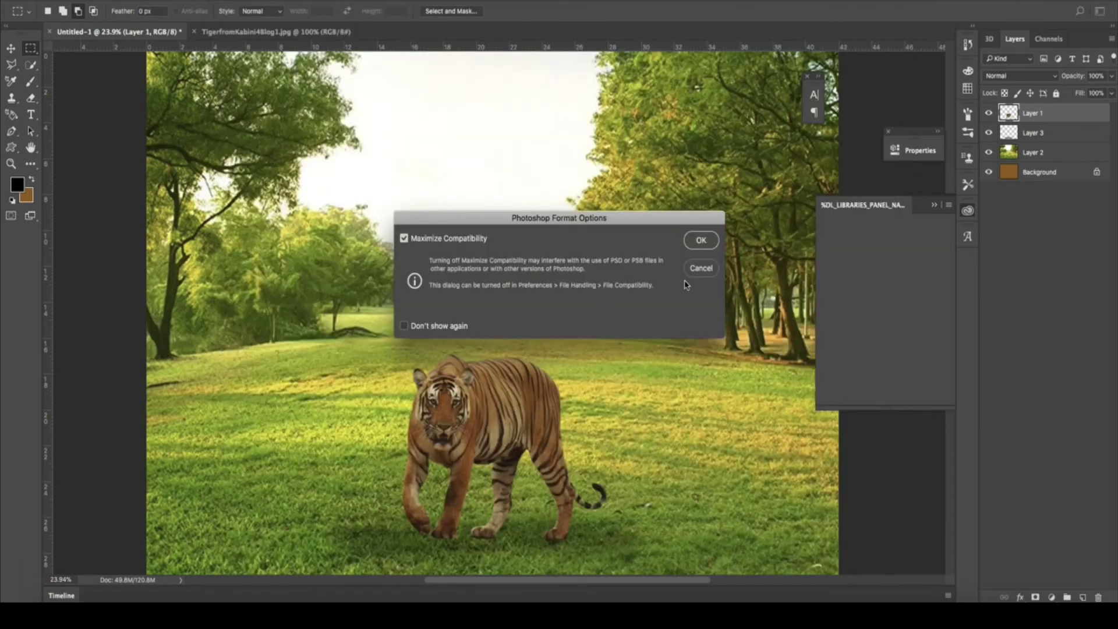
pyautogui.click(702, 240)
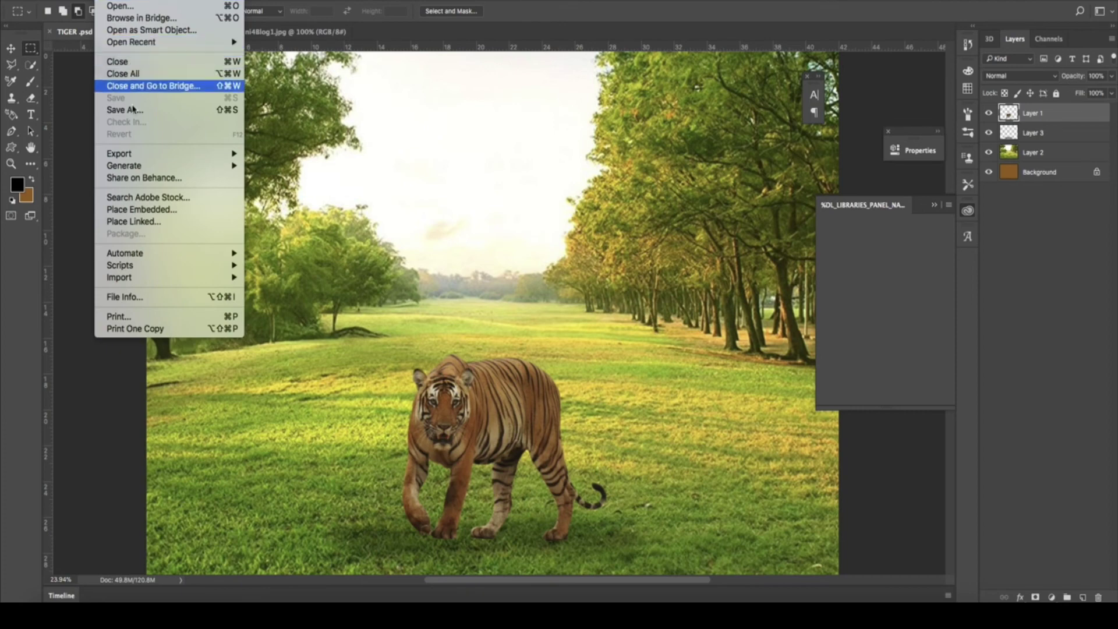
# Save a JPEG copy to the Desktop as TIGER.jpg at quality 12, Maximum
pyautogui.click(133, 108)
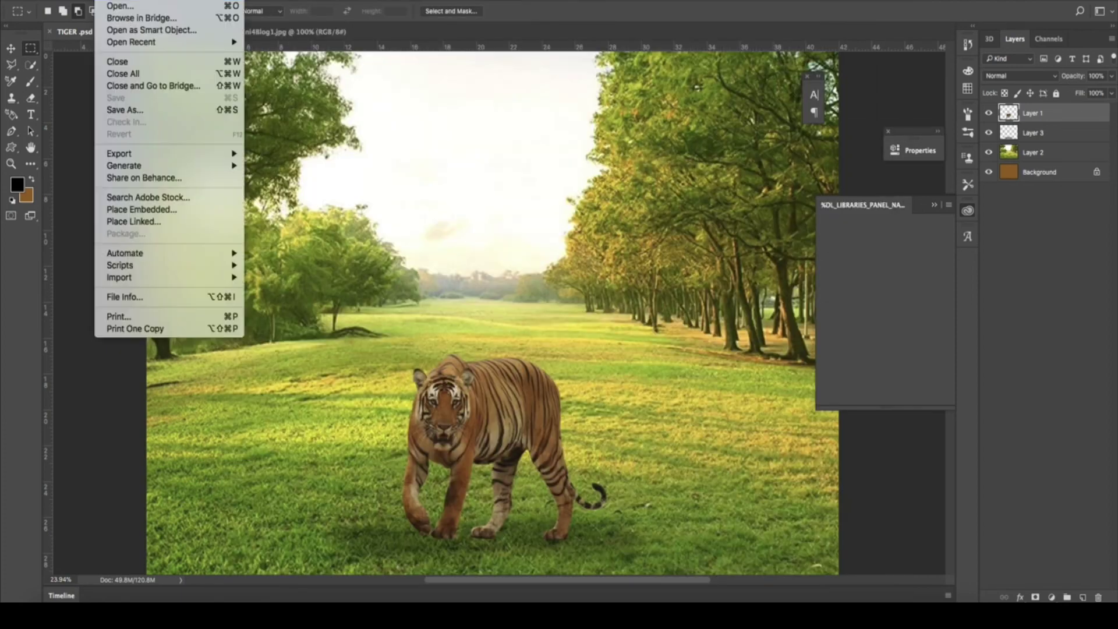
pyautogui.click(134, 112)
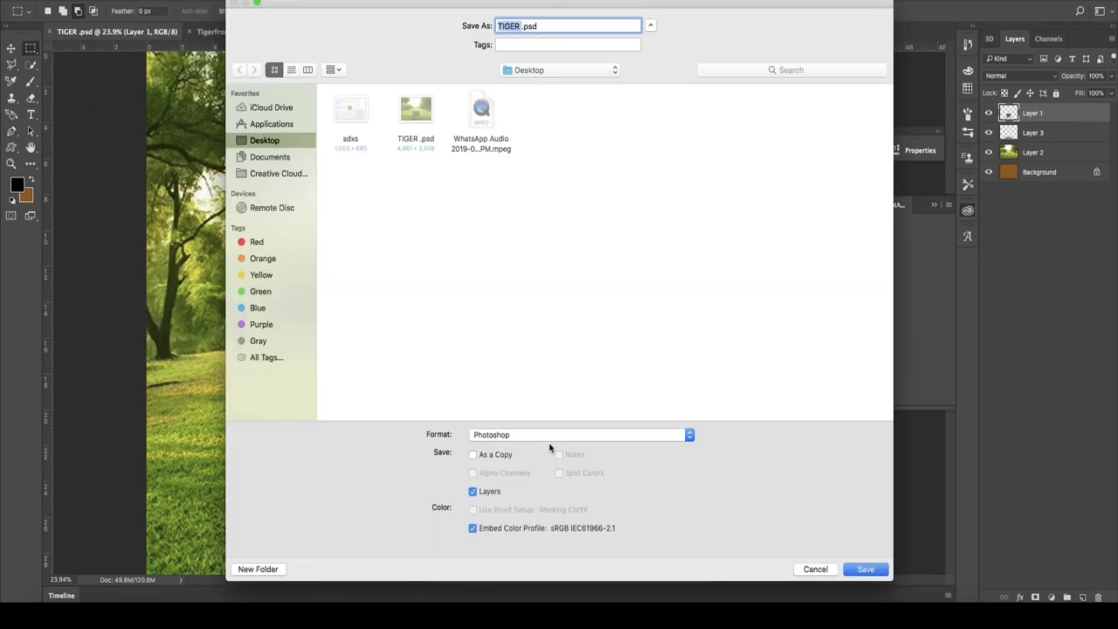
pyautogui.click(517, 437)
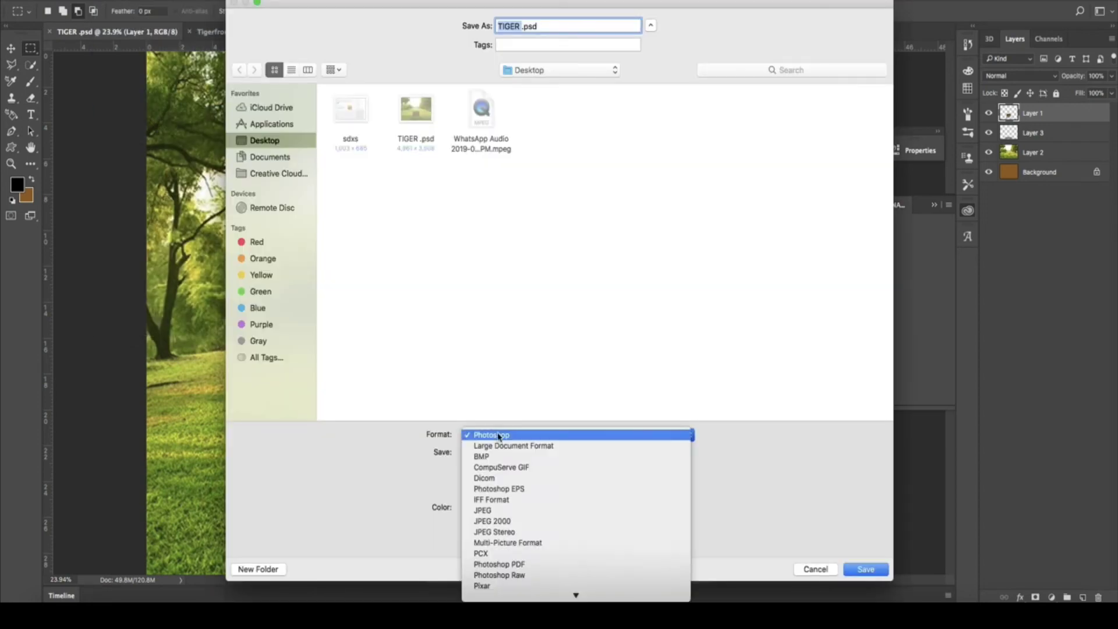
pyautogui.click(505, 511)
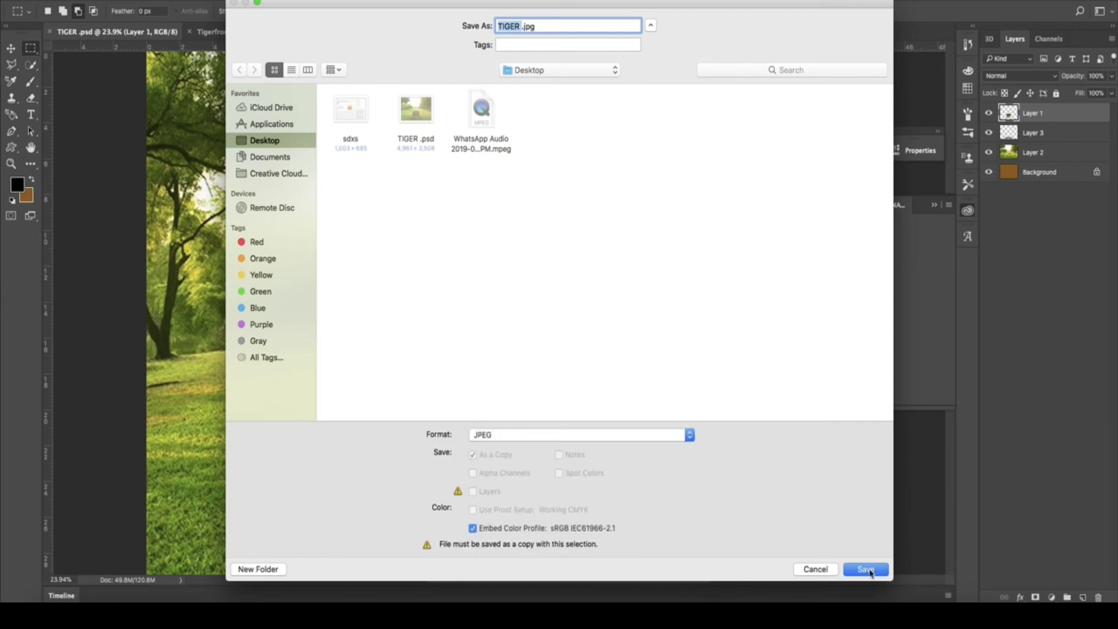
pyautogui.click(870, 571)
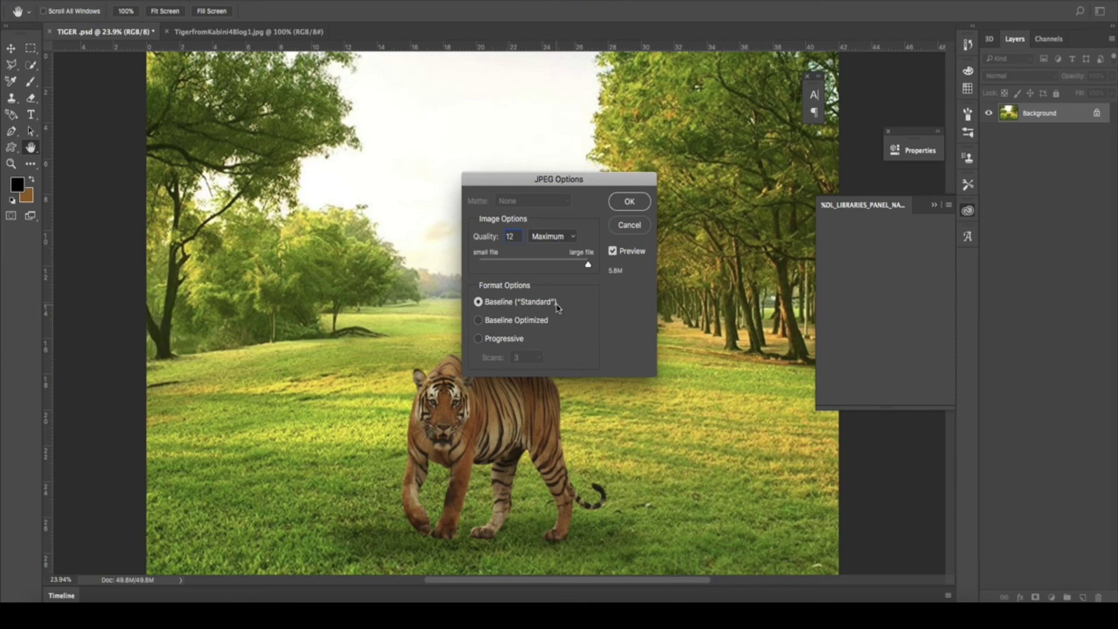
pyautogui.click(640, 204)
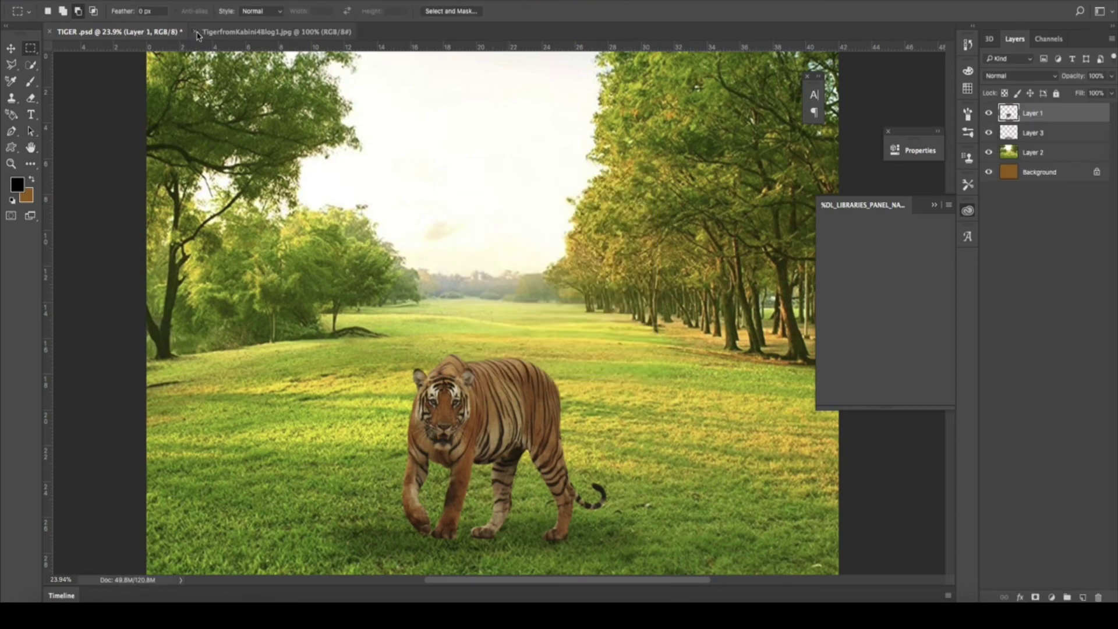
# Close the original tiger photo and TIGER.psd, saving changes before closing
pyautogui.click(194, 32)
pyautogui.click(50, 31)
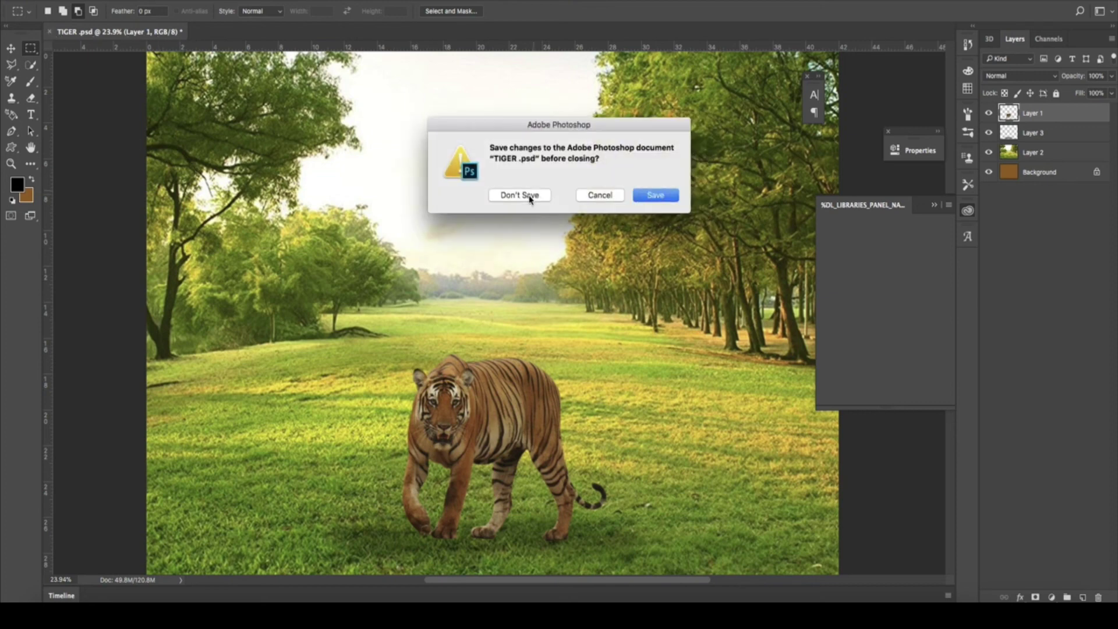
pyautogui.click(655, 198)
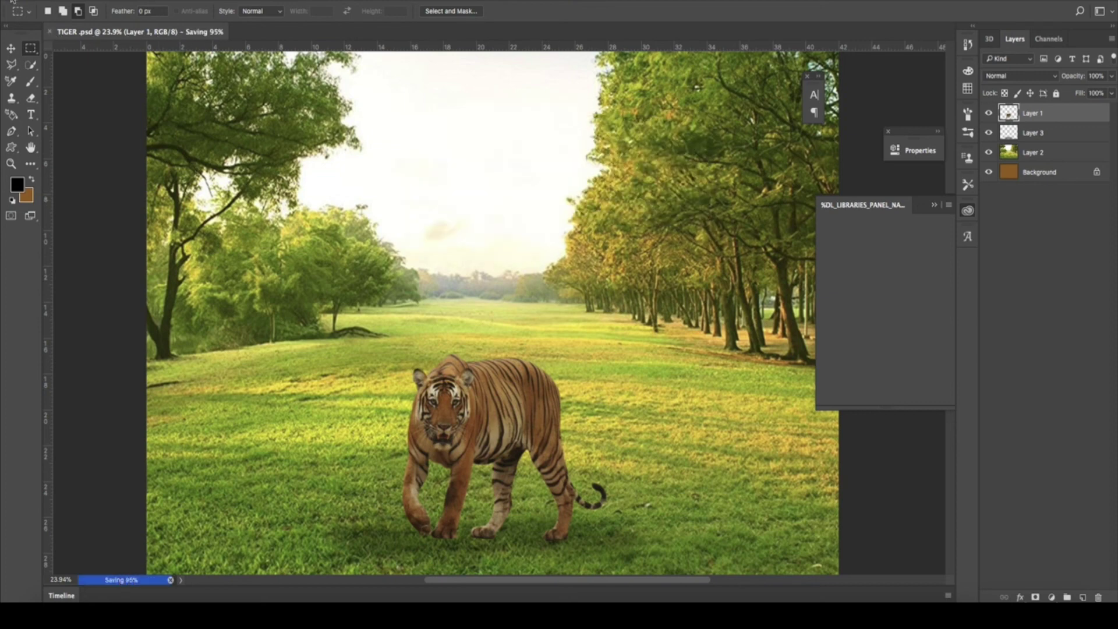
pyautogui.click(50, 31)
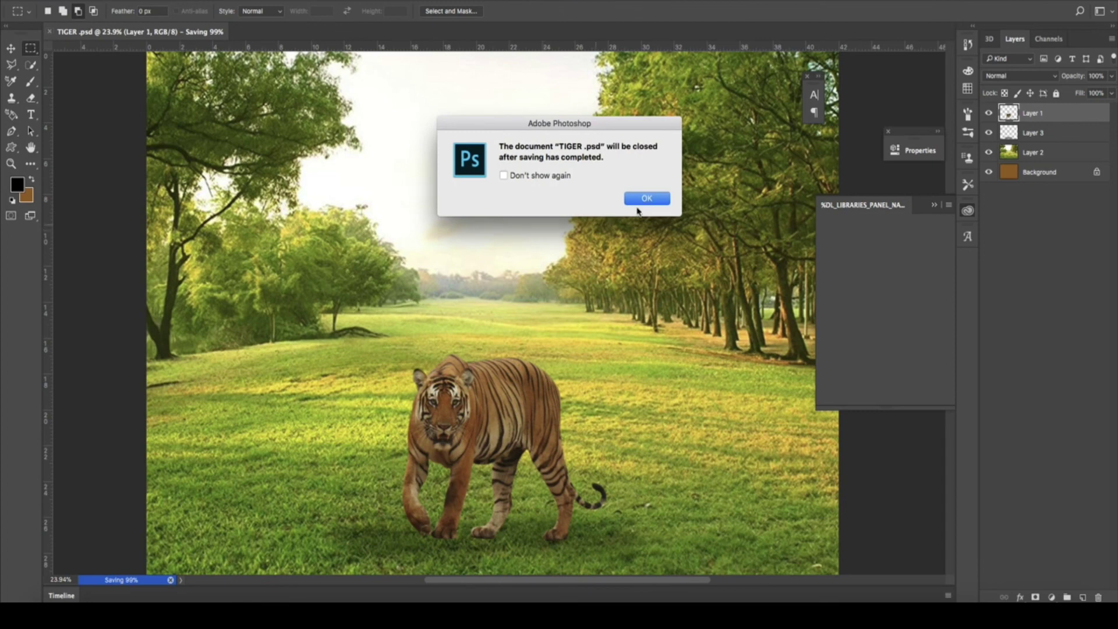
pyautogui.click(645, 200)
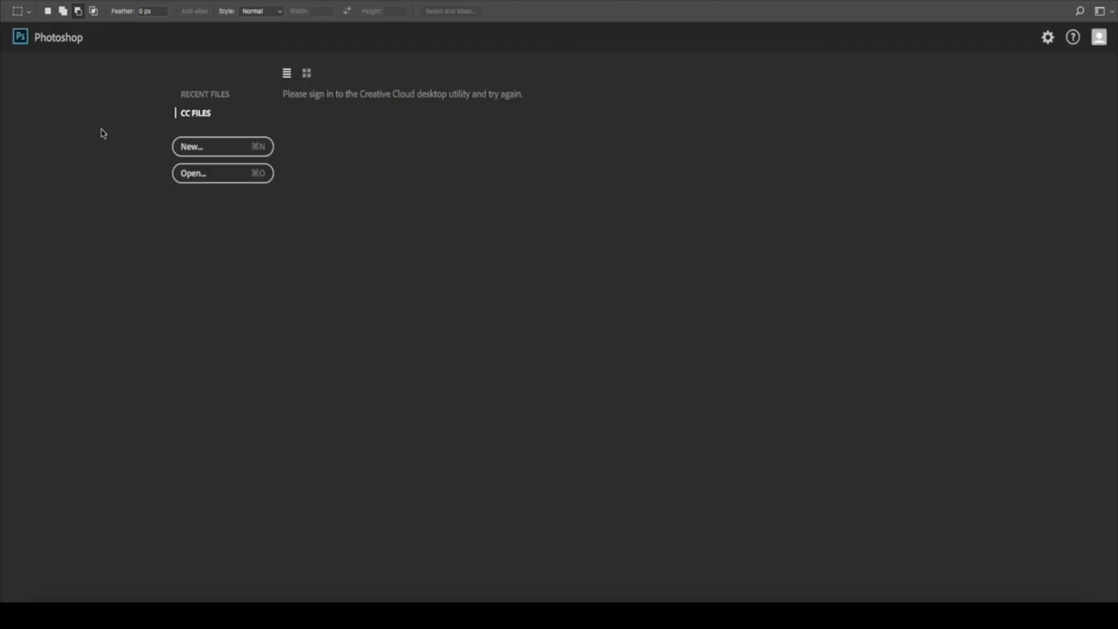
# Reopen TIGER.jpg to check the flattened export, then close it
pyautogui.click(210, 176)
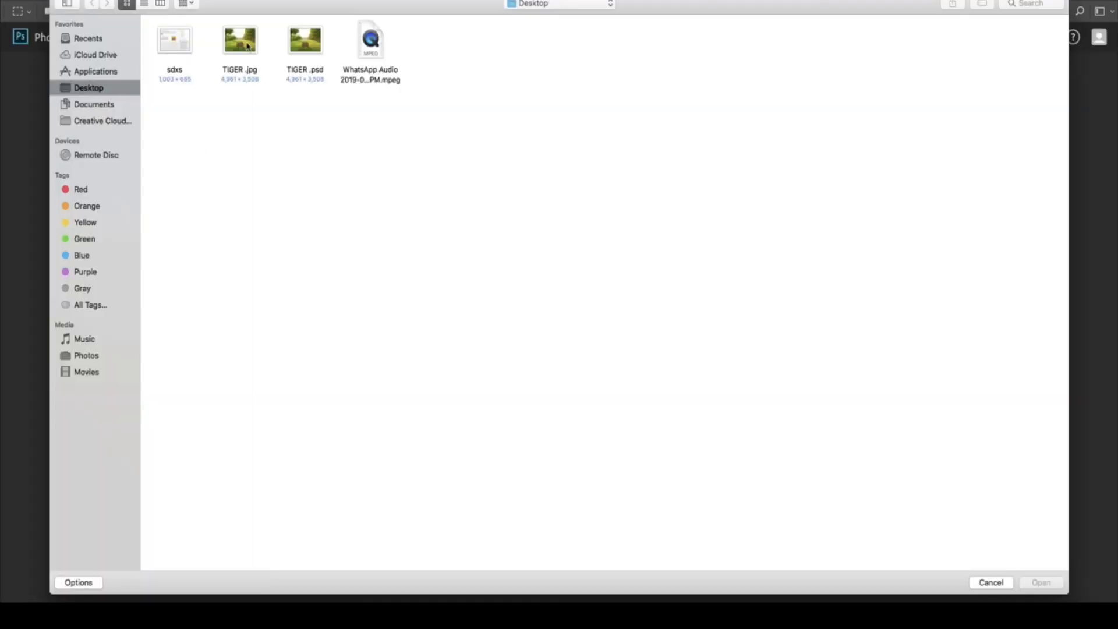
pyautogui.click(235, 42)
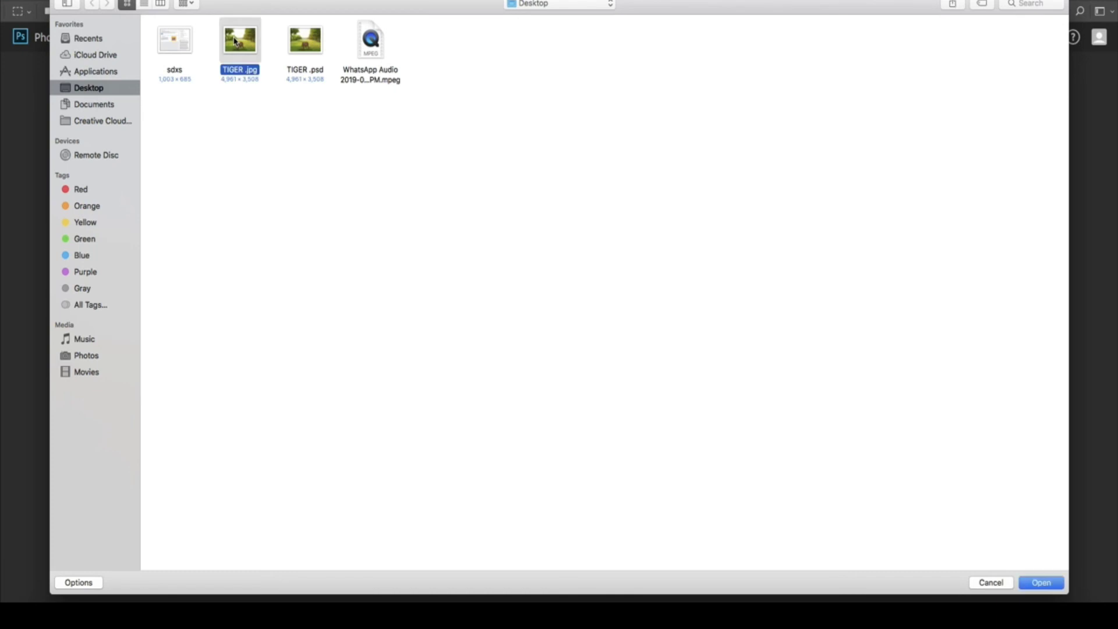
pyautogui.doubleClick(235, 41)
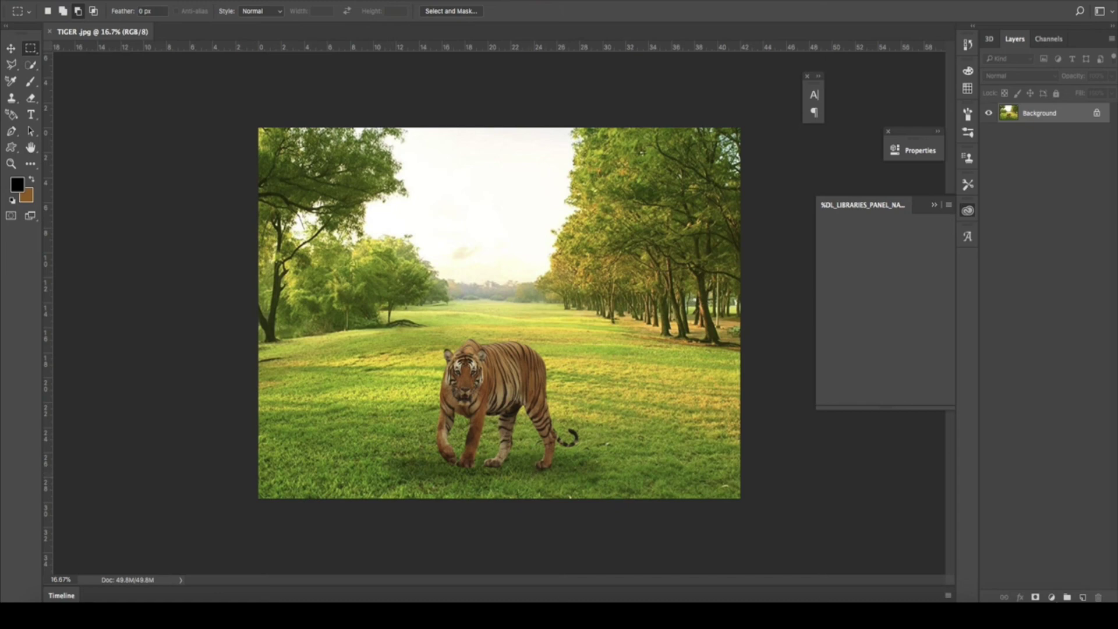
pyautogui.click(50, 33)
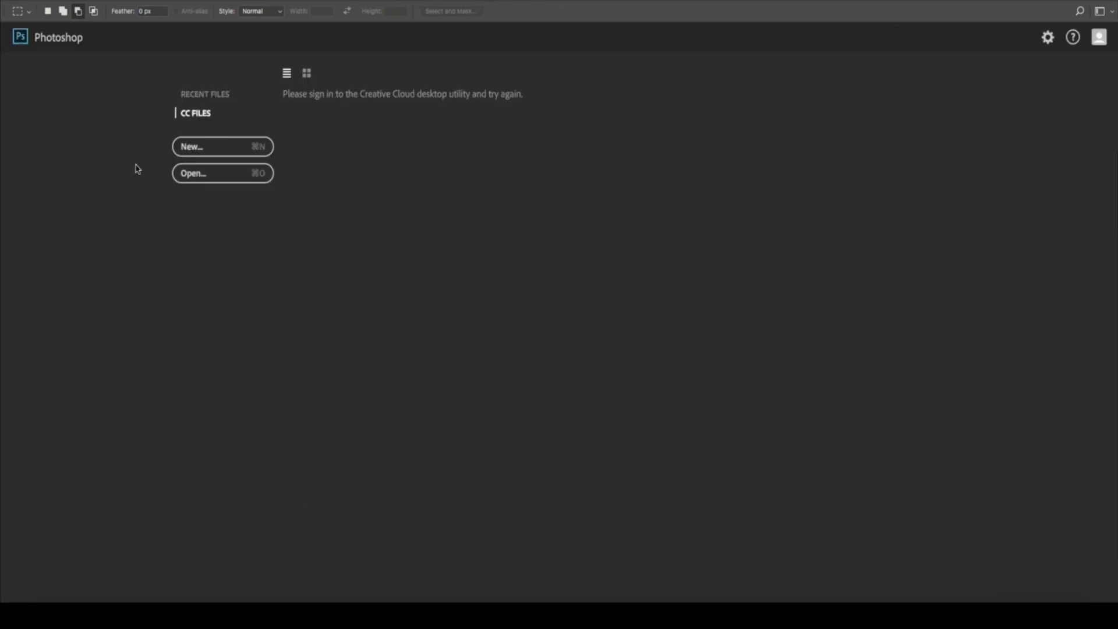